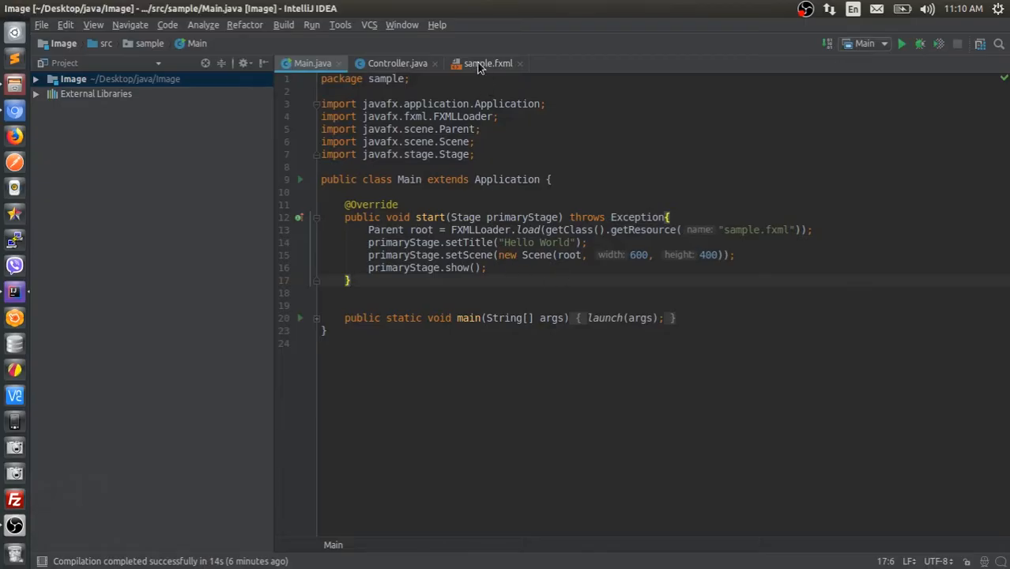
# Add blank lines inside the root GridPane element of sample.fxml
pyautogui.click(478, 65)
pyautogui.click(852, 157)
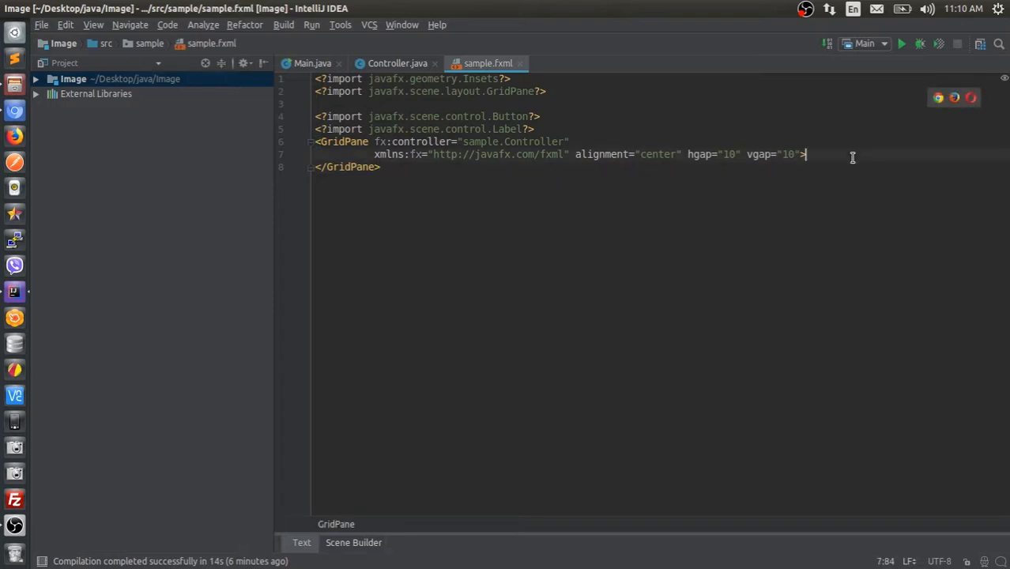
pyautogui.press('Left')
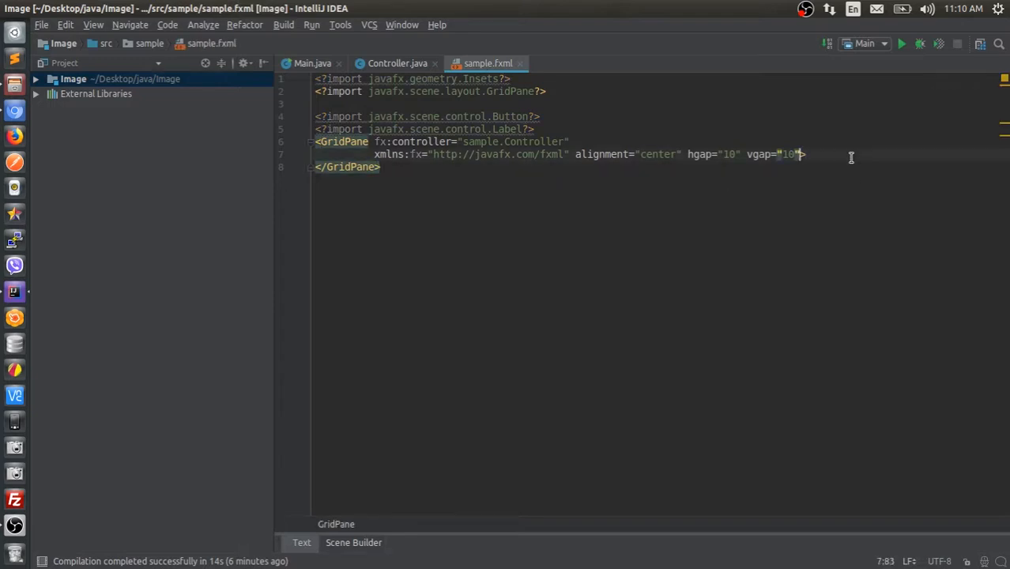
pyautogui.press('End')
pyautogui.press('Return')
pyautogui.press('Return')
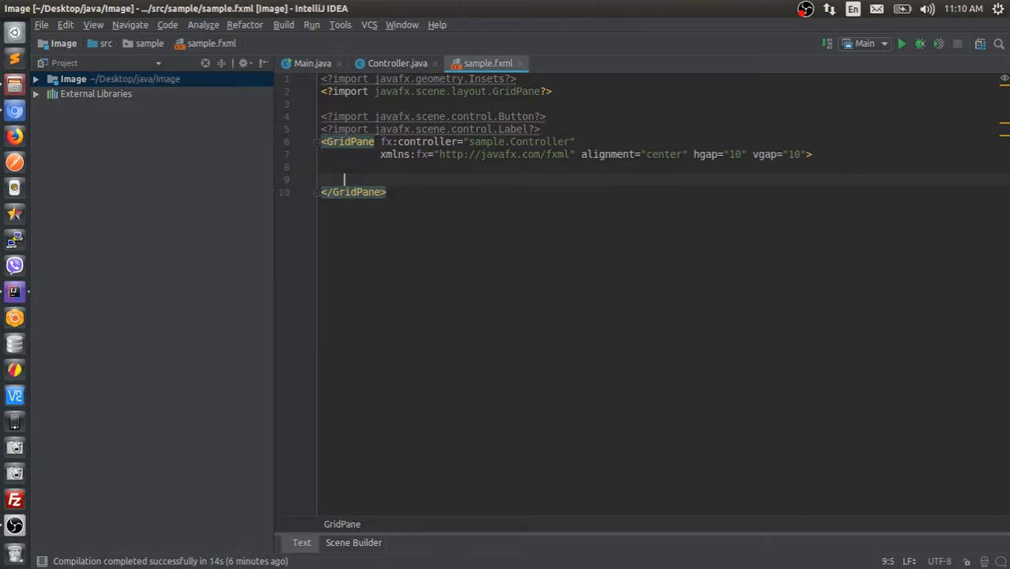
pyautogui.press('Up')
pyautogui.press('Return')
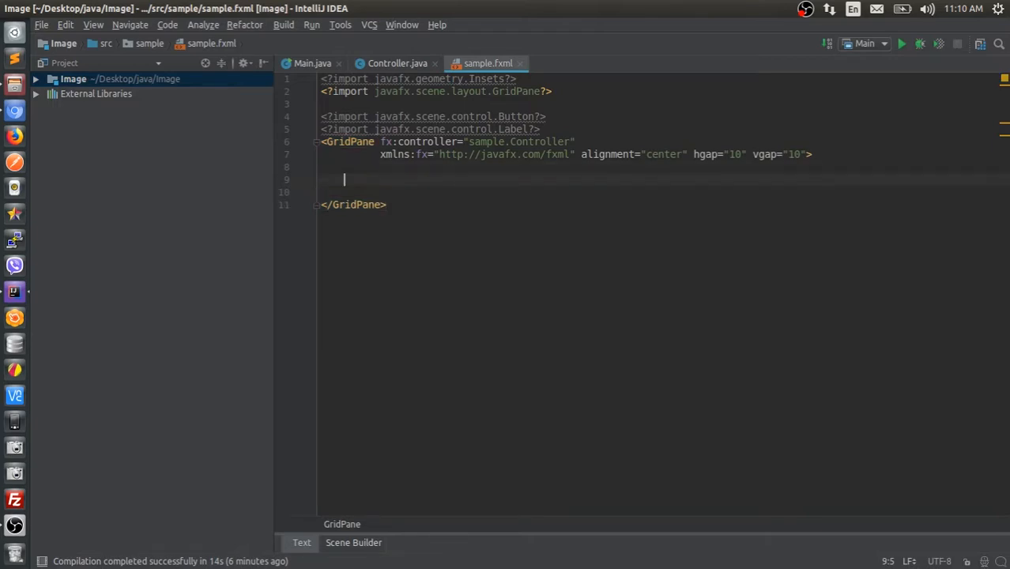
# Give the GridPane fx:id="gridPane" and start a new child line
pyautogui.press('Up')
pyautogui.press('Up')
pyautogui.press('End')
pyautogui.press('Left')
pyautogui.write('f')
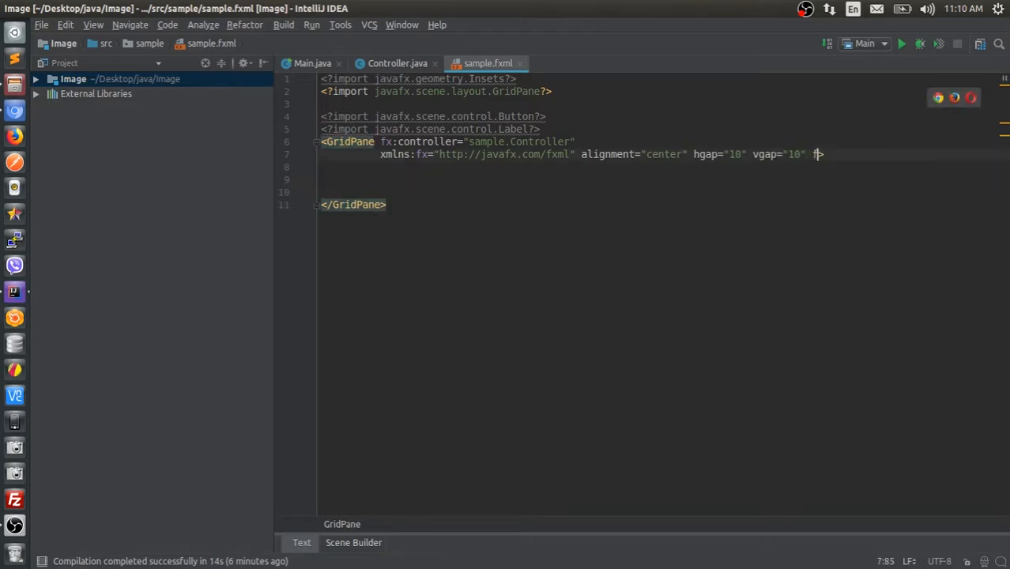
pyautogui.write('x:')
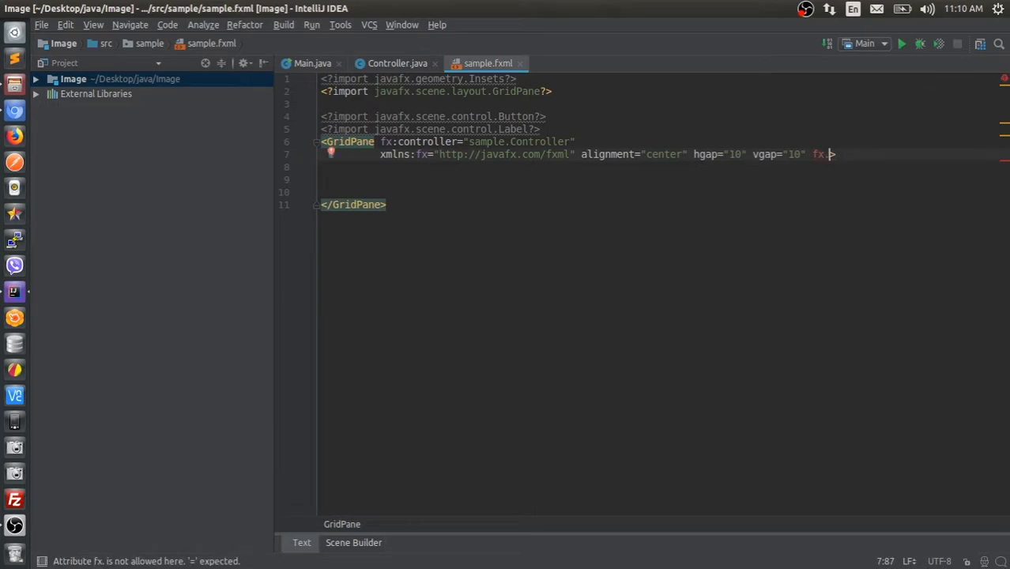
pyautogui.press('BackSpace')
pyautogui.press('BackSpace')
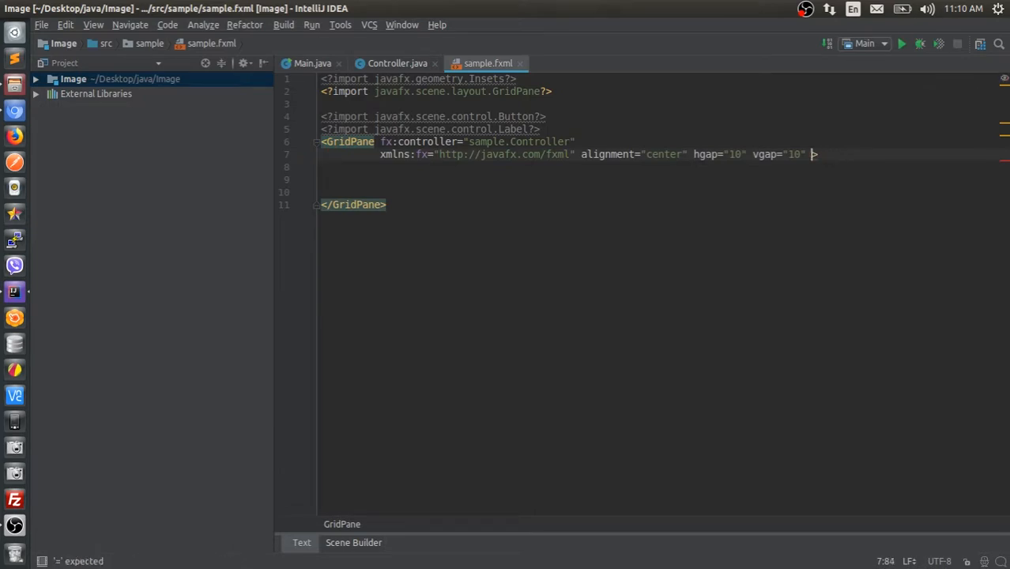
pyautogui.write('x')
pyautogui.press('Return')
pyautogui.write('gridPane')
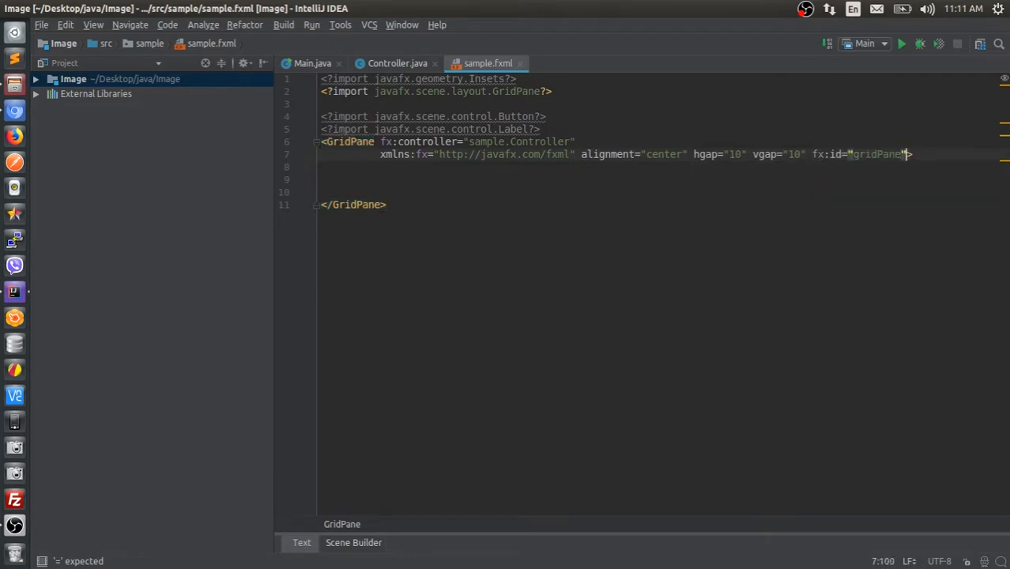
pyautogui.press('End')
pyautogui.press('Return')
pyautogui.press('Return')
pyautogui.write('<')
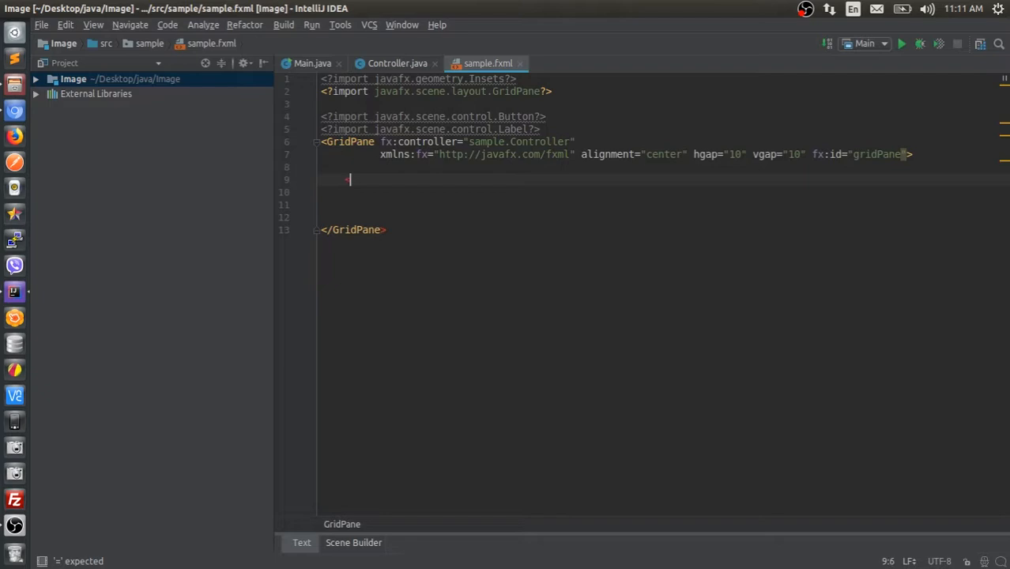
pyautogui.write('Im')
pyautogui.write('ageView')
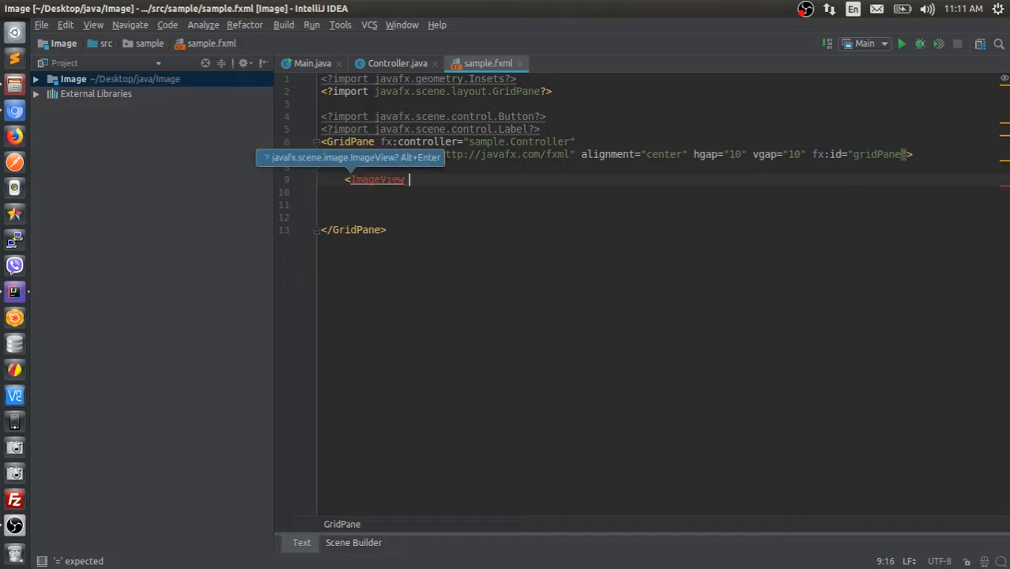
# Add an ImageView imageView in row 0 with its import
pyautogui.hotkey('alt', 'Return')
pyautogui.write('G')
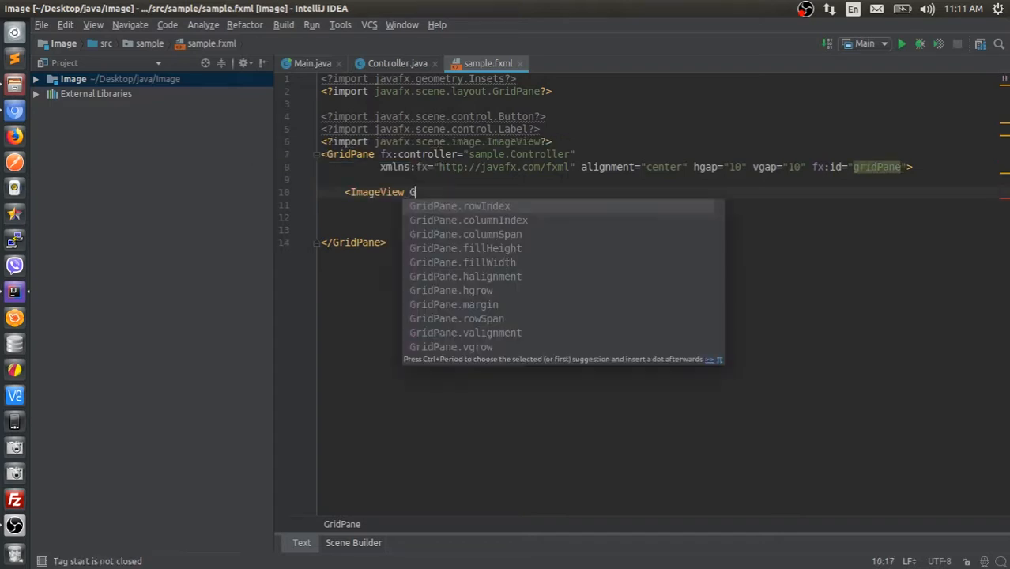
pyautogui.write('ri')
pyautogui.press('Return')
pyautogui.write('0')
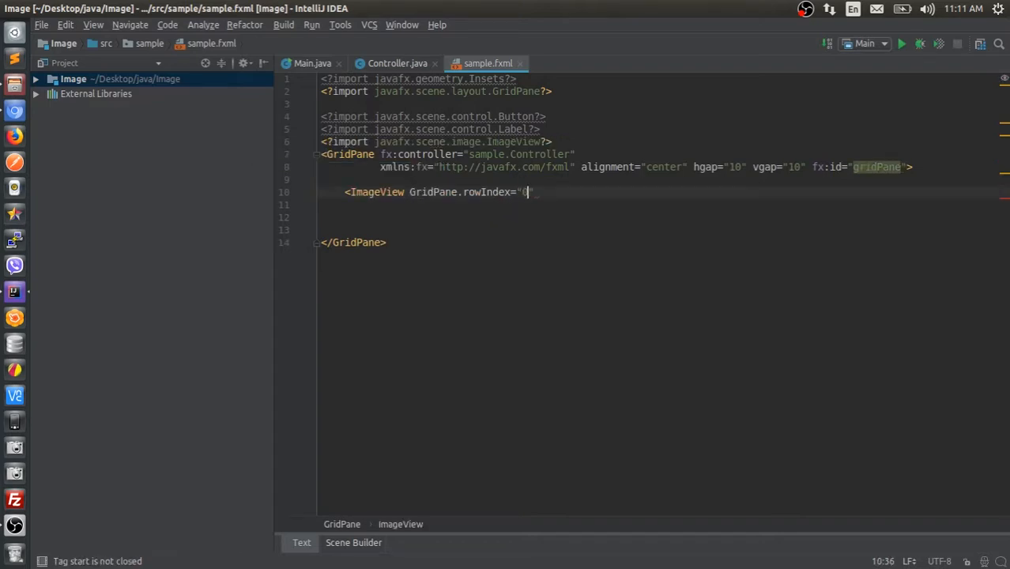
pyautogui.press('Right')
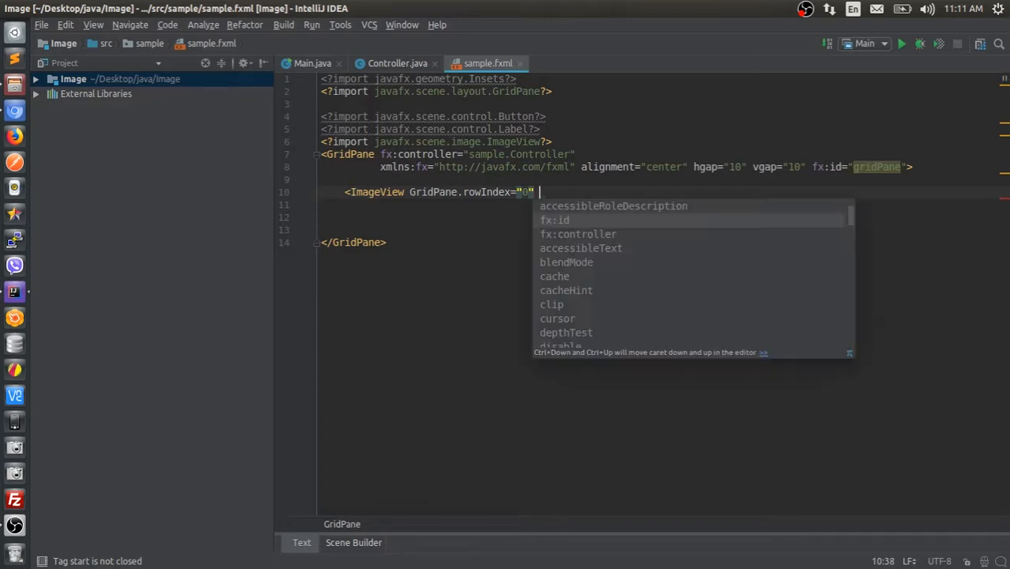
pyautogui.write('fx')
pyautogui.press('Return')
pyautogui.write('imag')
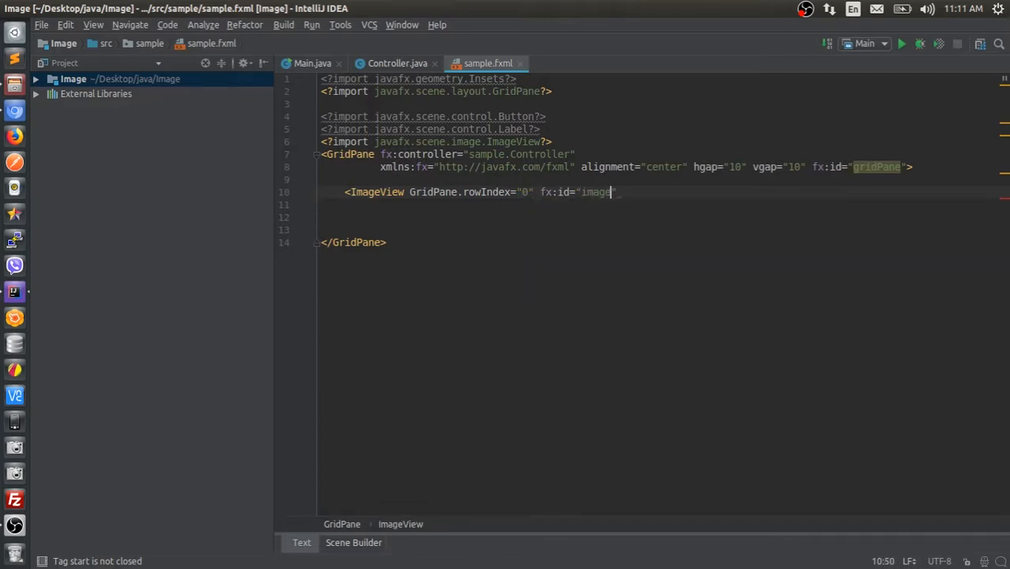
pyautogui.write('eView')
pyautogui.press('Right')
pyautogui.write('/>')
pyautogui.press('Return')
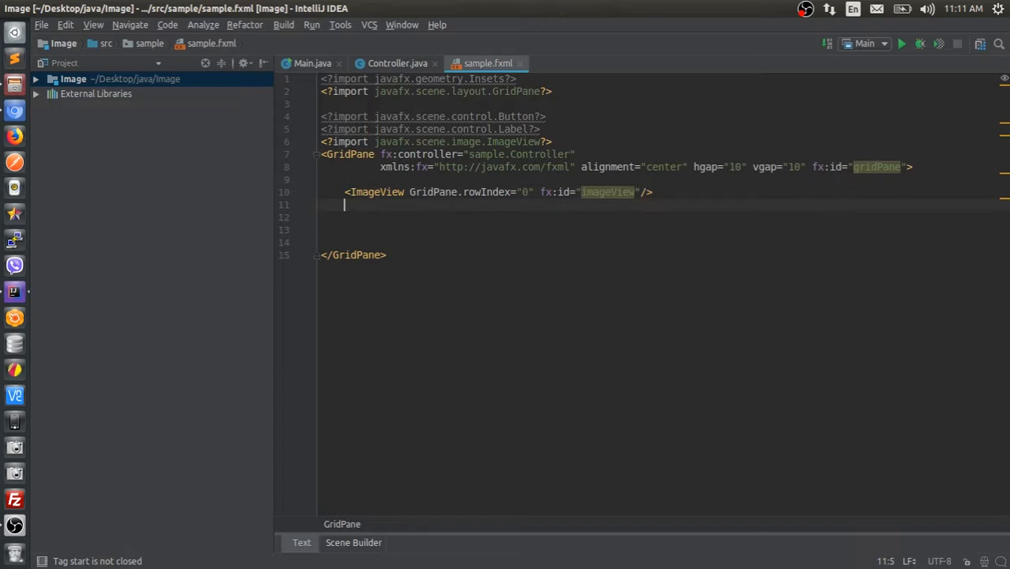
pyautogui.press('Return')
pyautogui.write('<Butt')
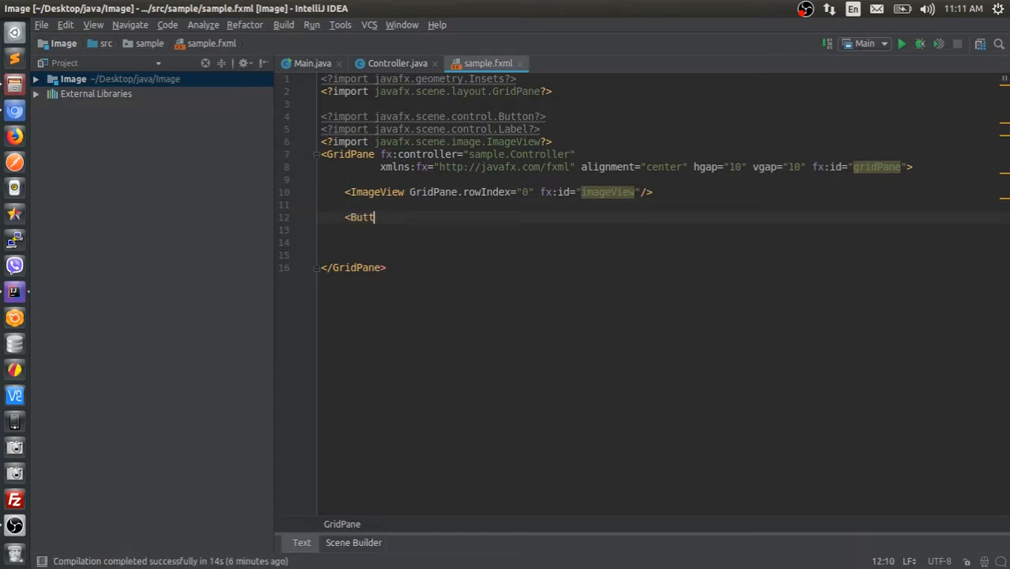
pyautogui.write('on')
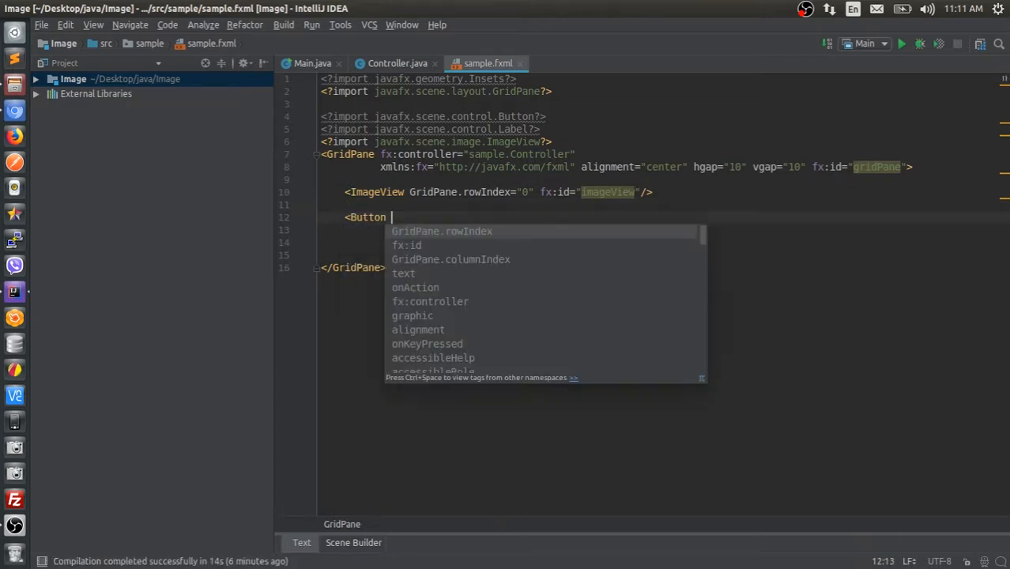
pyautogui.write(' G')
# Add a Button with fx:id open in row 1
pyautogui.press('Return')
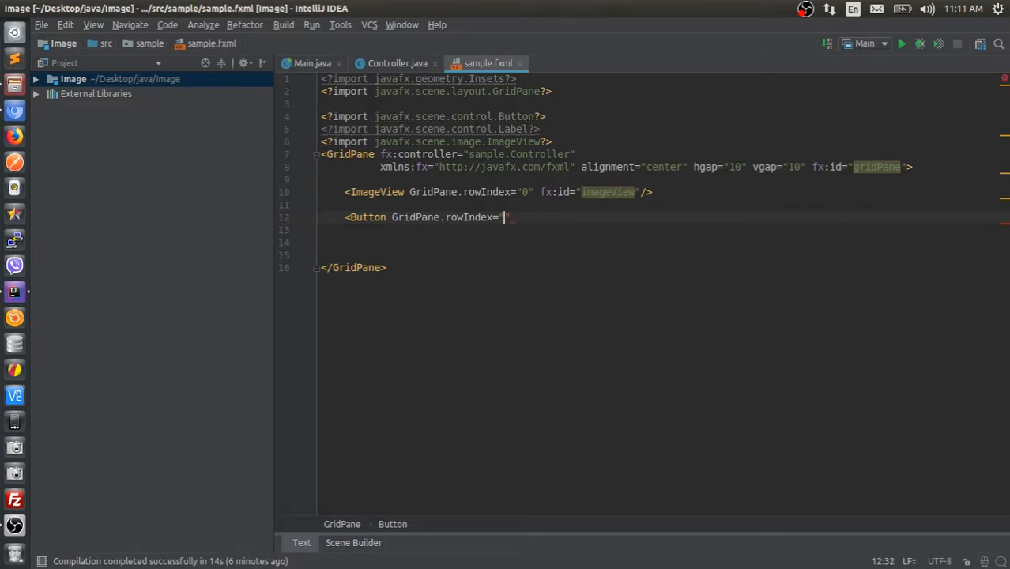
pyautogui.write('1')
pyautogui.press('Right')
pyautogui.write('f')
pyautogui.press('Return')
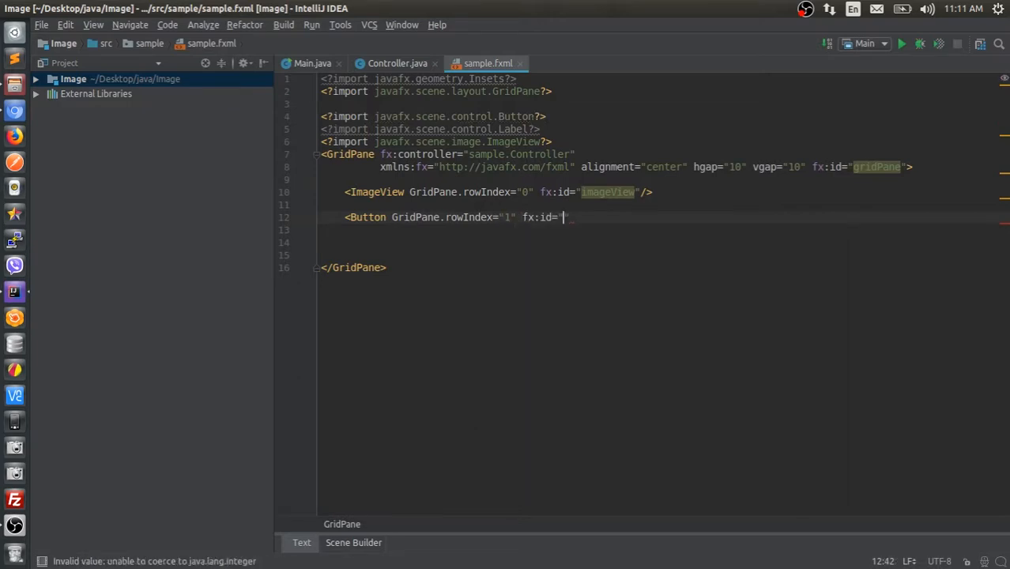
pyautogui.write('open')
pyautogui.press('Right')
pyautogui.write('/>')
pyautogui.press('Return')
pyautogui.press('Return')
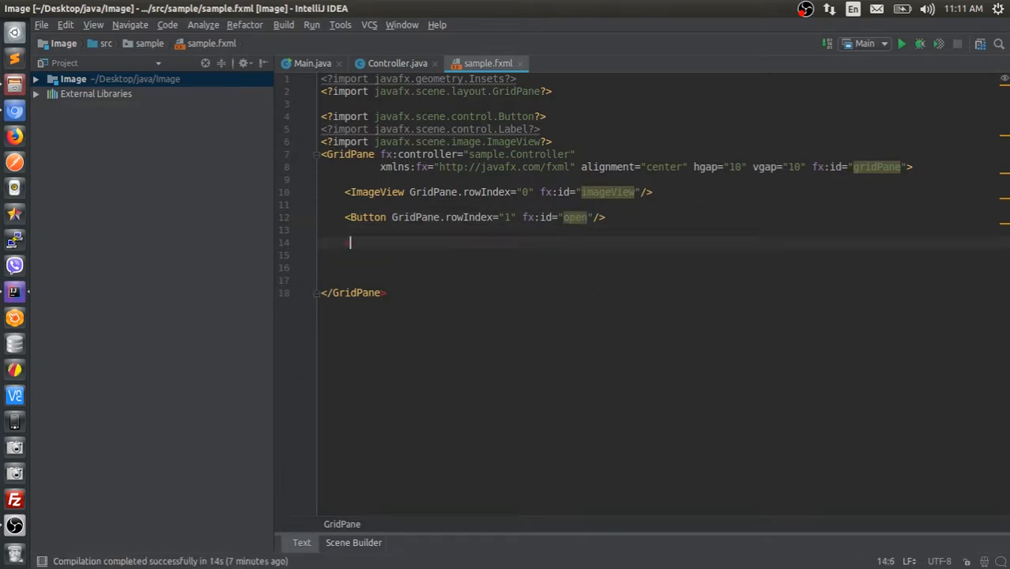
pyautogui.write('<b')
# Add a Button load in row 2 as a full element labelled Load
pyautogui.press('BackSpace')
pyautogui.write('But')
pyautogui.write('ton')
pyautogui.press('Return')
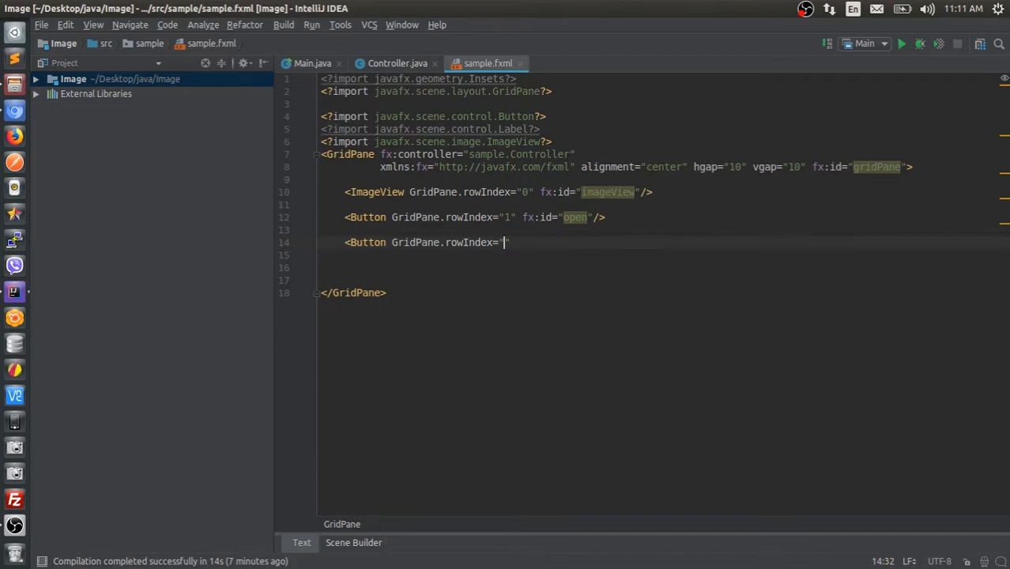
pyautogui.write('2')
pyautogui.press('Right')
pyautogui.write('f')
pyautogui.press('Return')
pyautogui.write('load"/>')
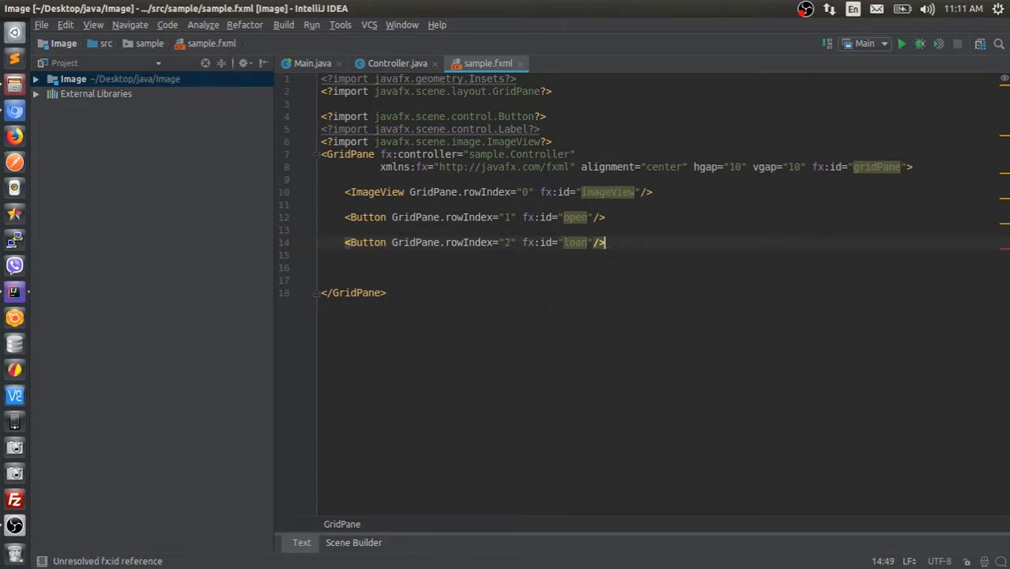
pyautogui.press('BackSpace')
pyautogui.press('BackSpace')
pyautogui.write('>')
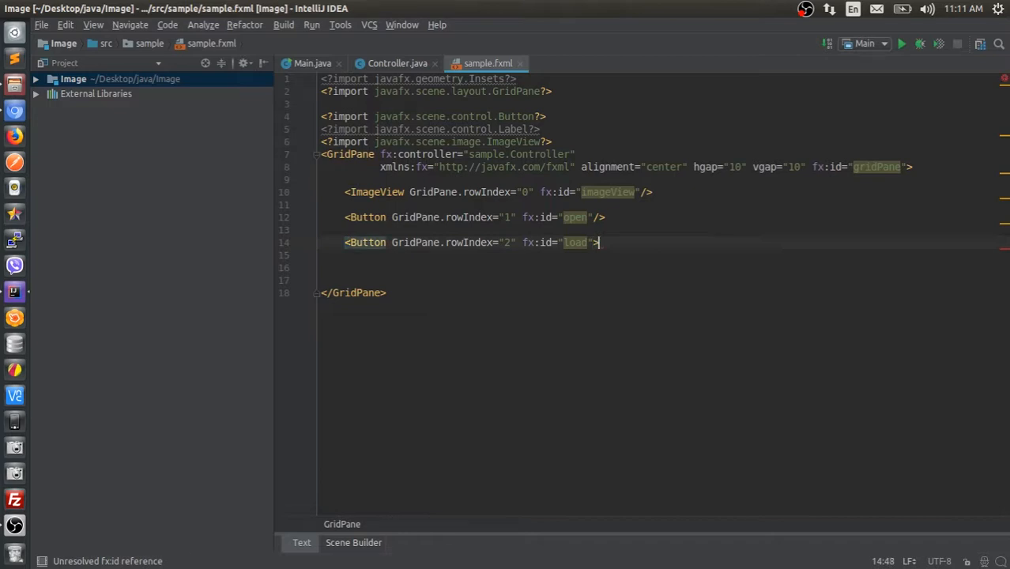
pyautogui.write('Load<? ?>')
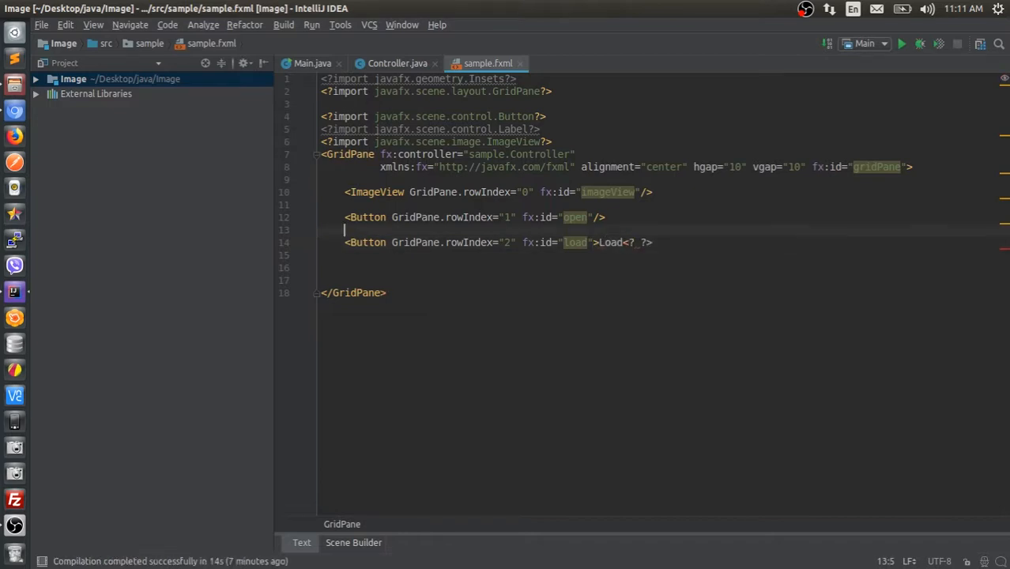
pyautogui.press('BackSpace')
pyautogui.write('/Button>')
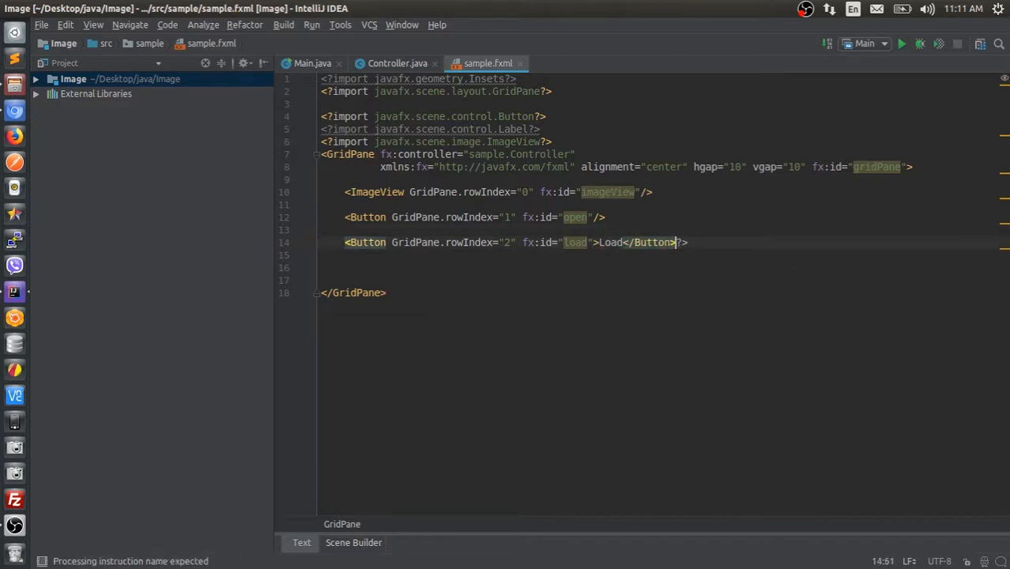
pyautogui.press('Delete')
pyautogui.press('Delete')
pyautogui.press('Delete')
# Turn the open button into a full element labelled Open
pyautogui.press('Up')
pyautogui.press('Up')
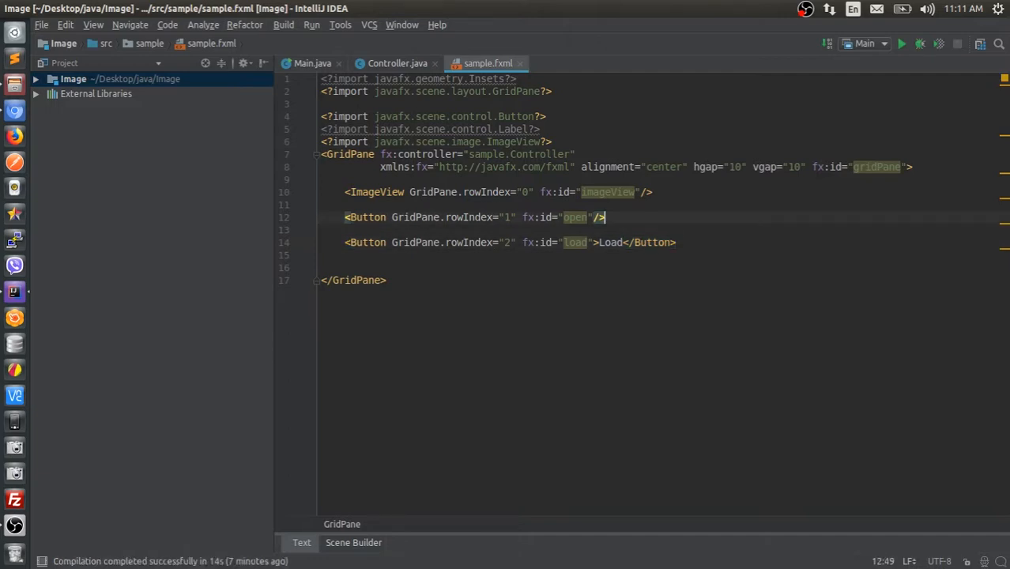
pyautogui.press('BackSpace')
pyautogui.press('BackSpace')
pyautogui.write('>')
pyautogui.press('BackSpace')
pyautogui.write('>')
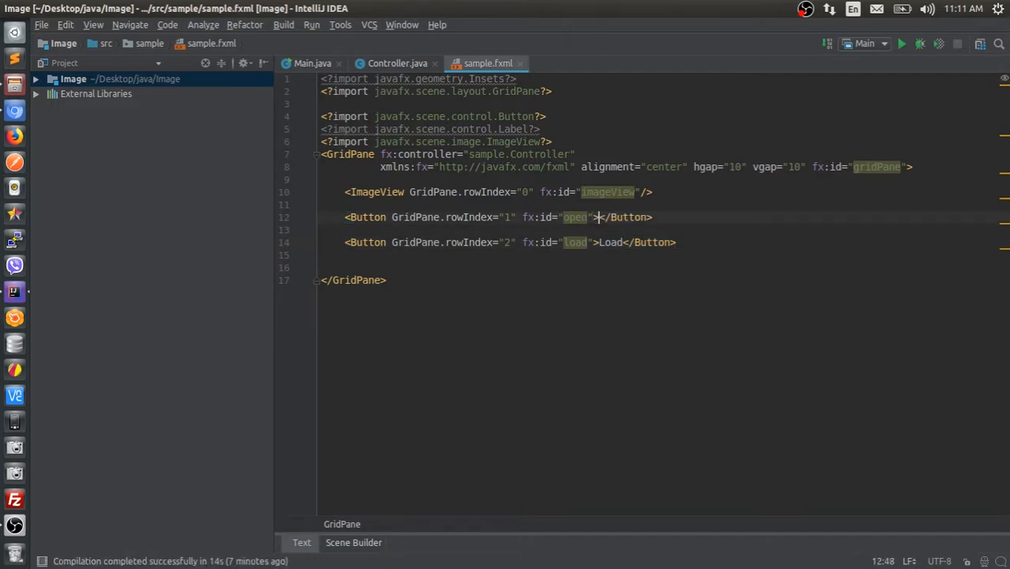
pyautogui.write('Open')
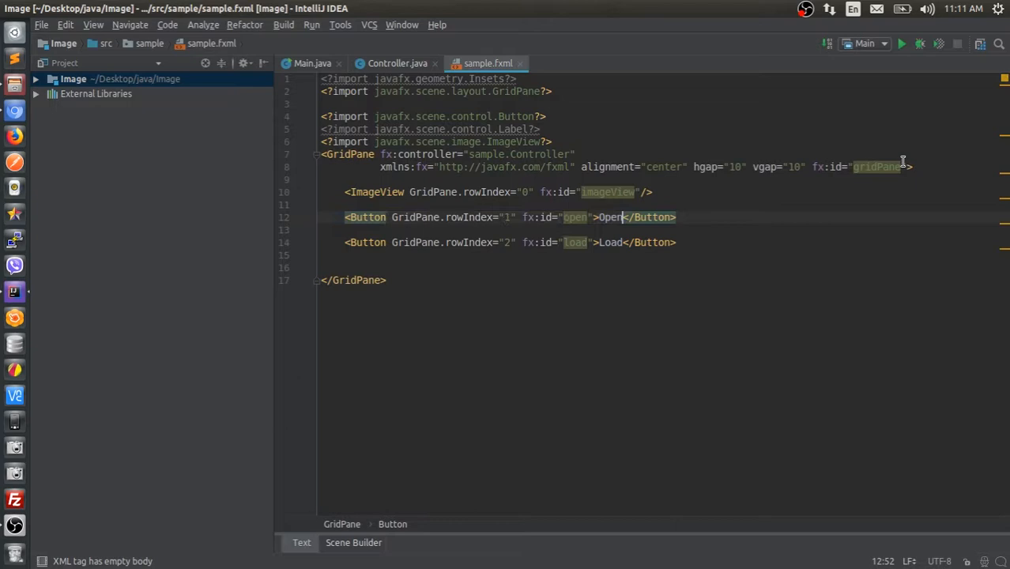
# Run the app, try the Open and Load buttons, then close its window
pyautogui.click(816, 298)
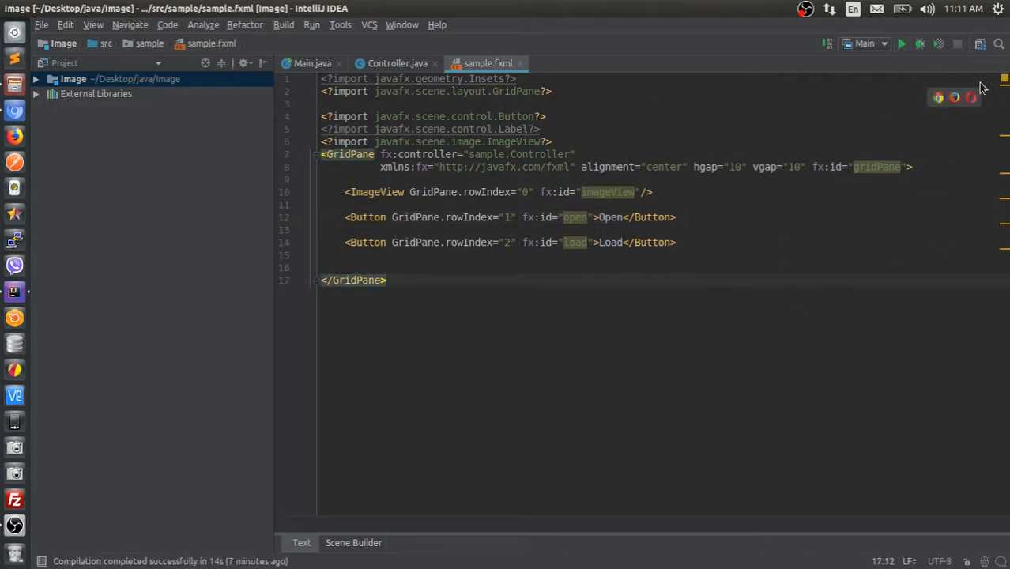
pyautogui.click(898, 46)
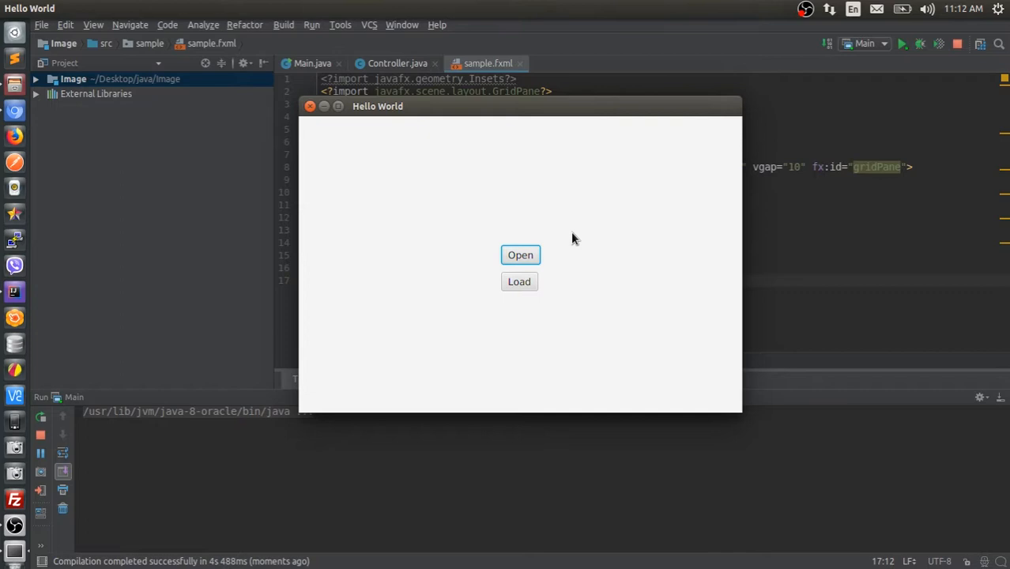
pyautogui.click(519, 281)
pyautogui.click(310, 105)
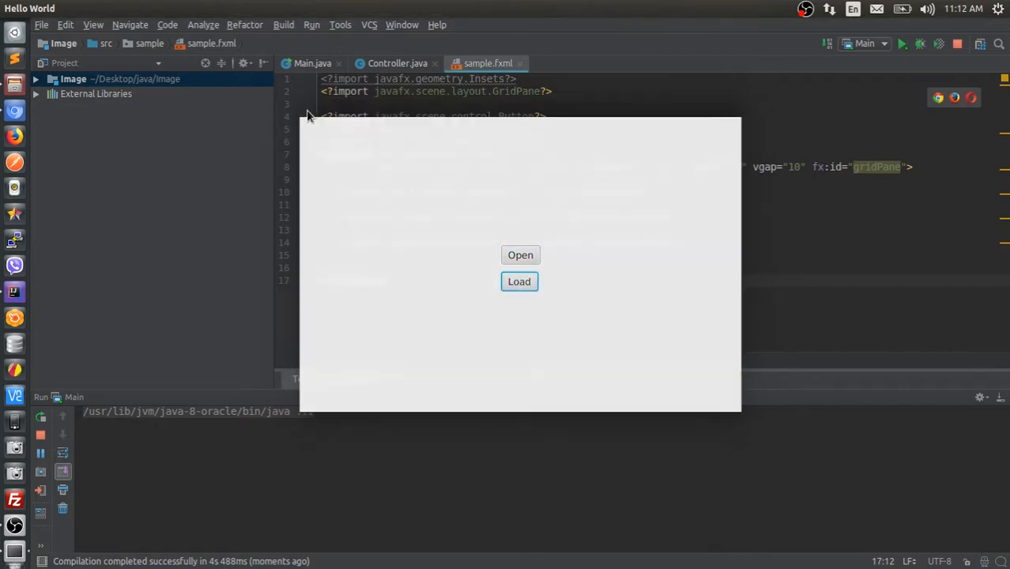
pyautogui.click(403, 168)
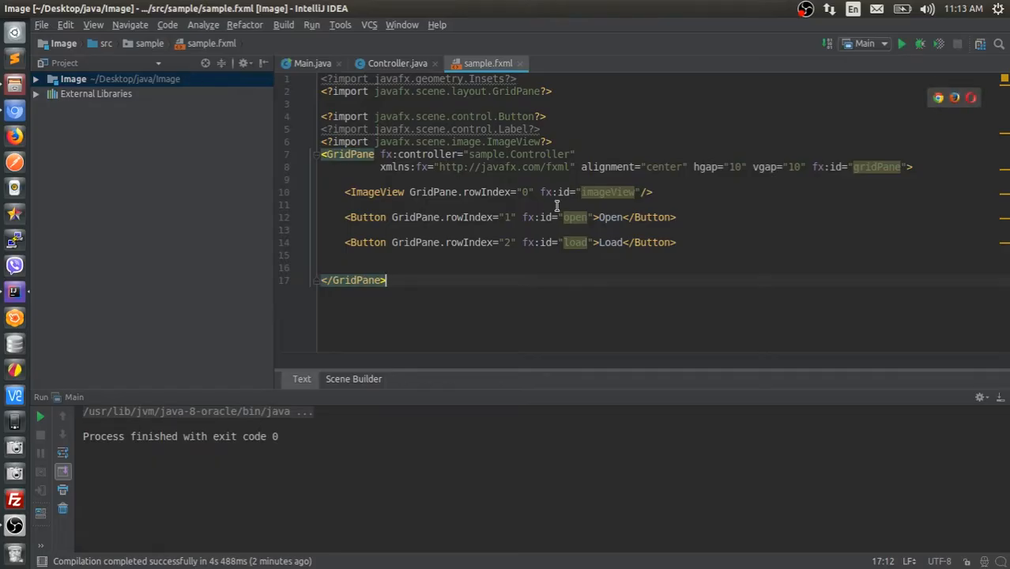
pyautogui.click(391, 64)
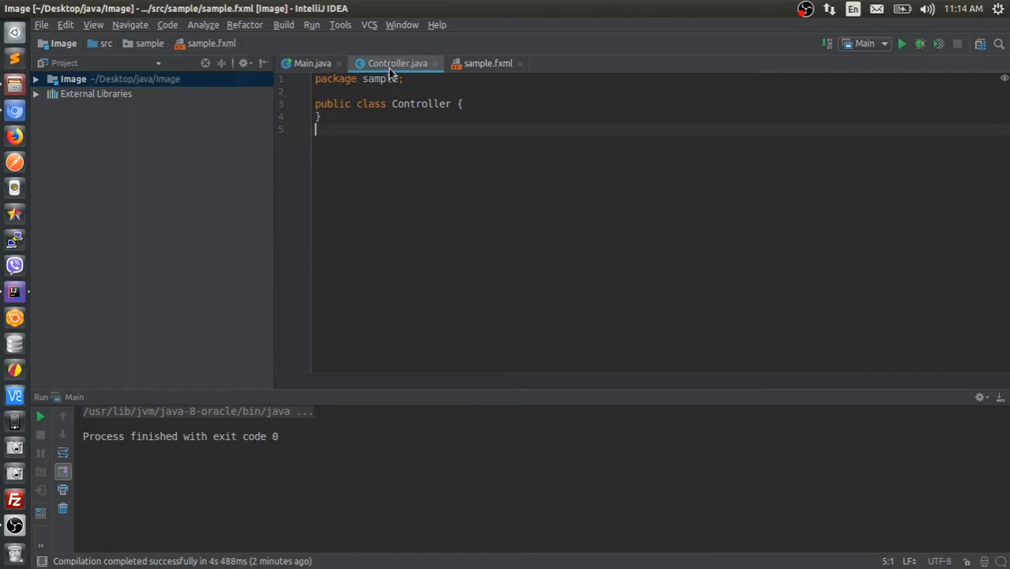
pyautogui.click(447, 90)
pyautogui.click(480, 102)
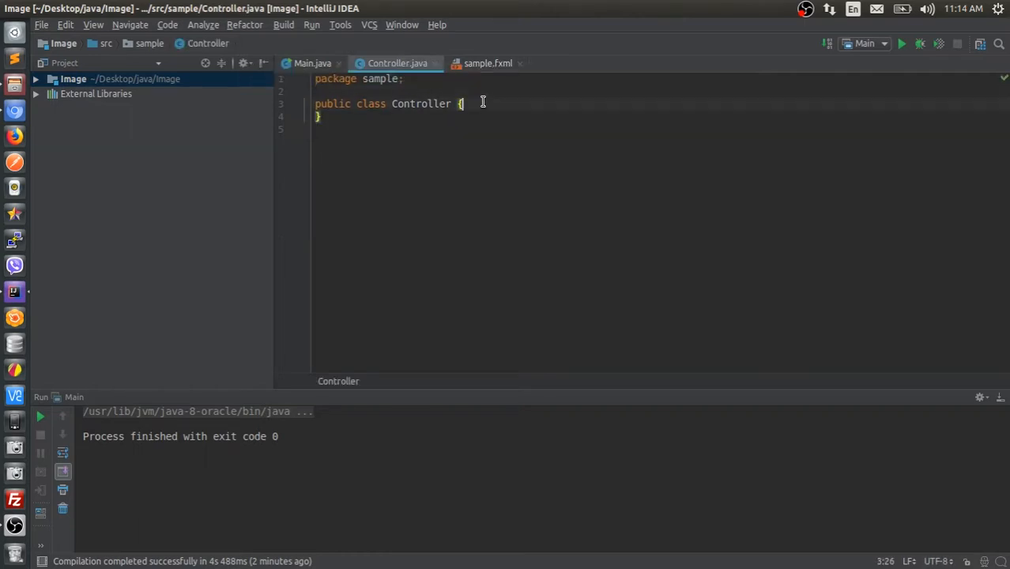
pyautogui.press('Return')
pyautogui.press('Return')
pyautogui.press('Return')
pyautogui.press('Up')
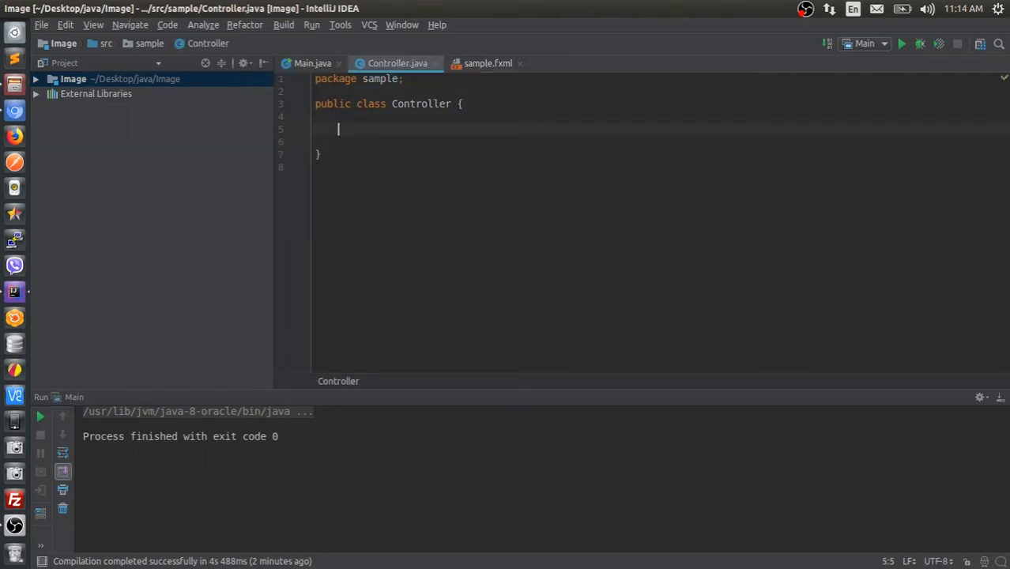
pyautogui.write('@FXML')
pyautogui.press('Escape')
pyautogui.hotkey('alt', 'Return')
pyautogui.press('Return')
pyautogui.write('Gri')
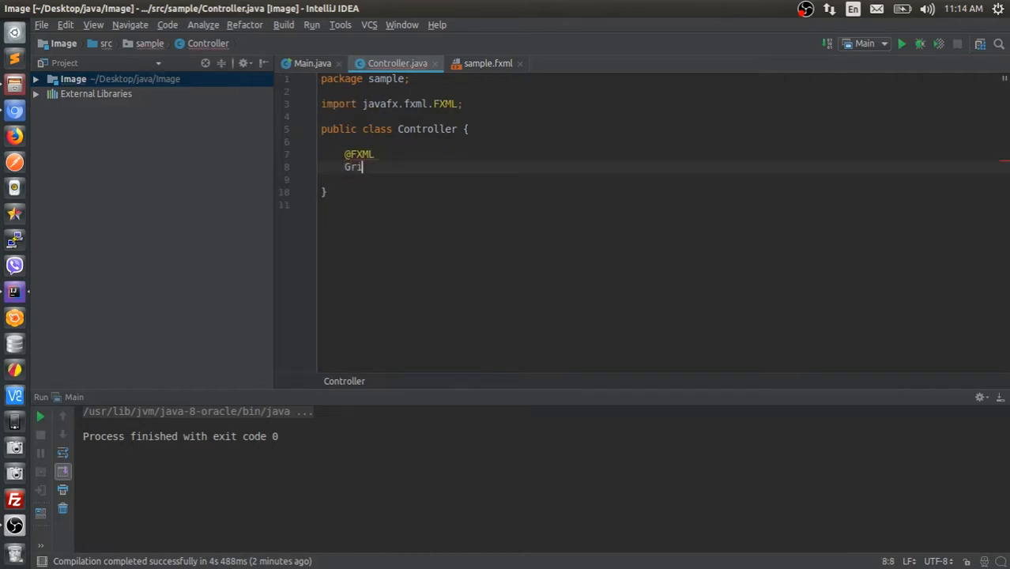
pyautogui.write('dPane')
pyautogui.press('Escape')
pyautogui.hotkey('alt', 'Return')
pyautogui.write('gri')
pyautogui.press('Return')
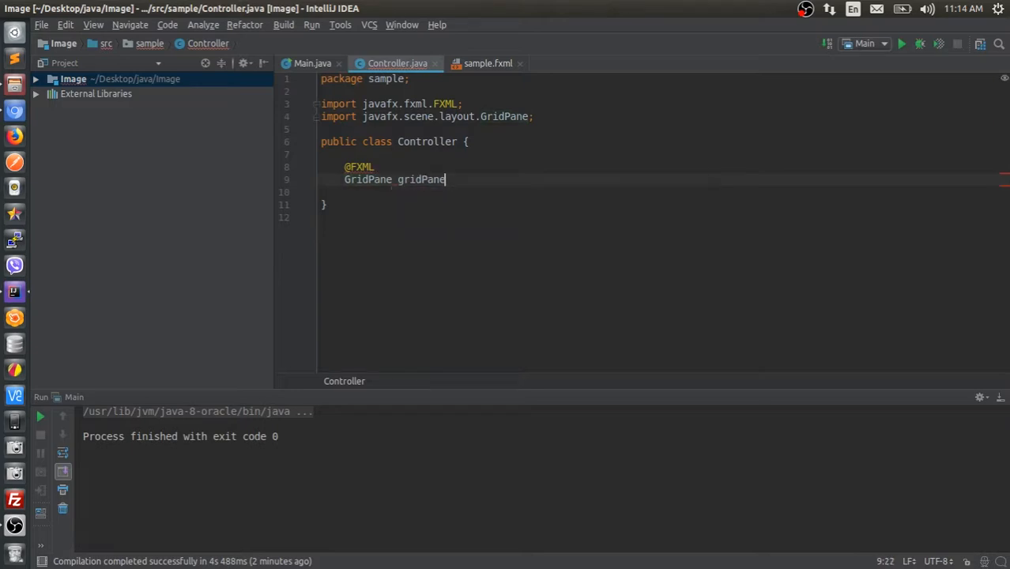
pyautogui.write(';')
pyautogui.press('Return')
pyautogui.write('@FX')
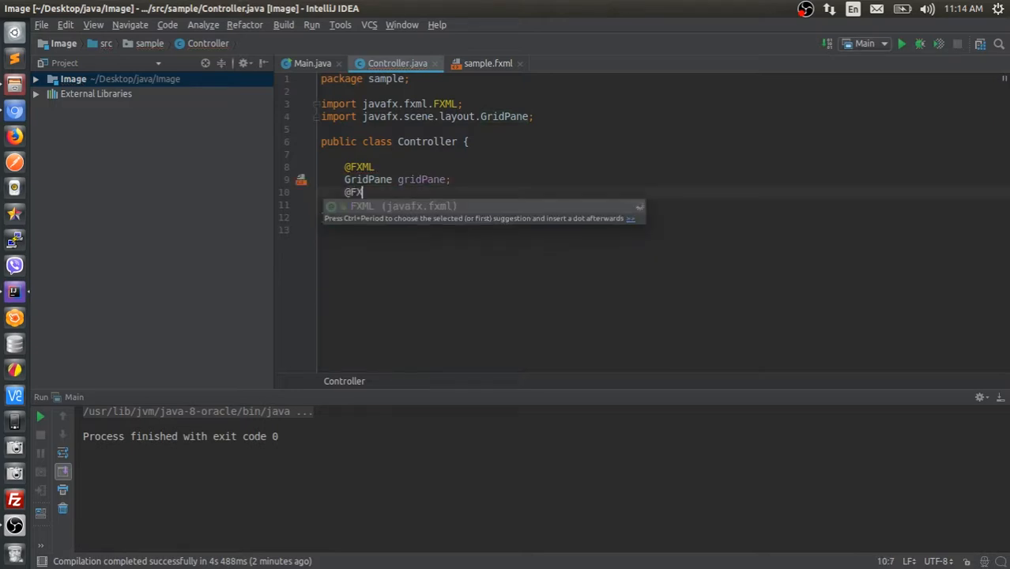
pyautogui.write('ML')
pyautogui.press('Return')
pyautogui.write('Butto')
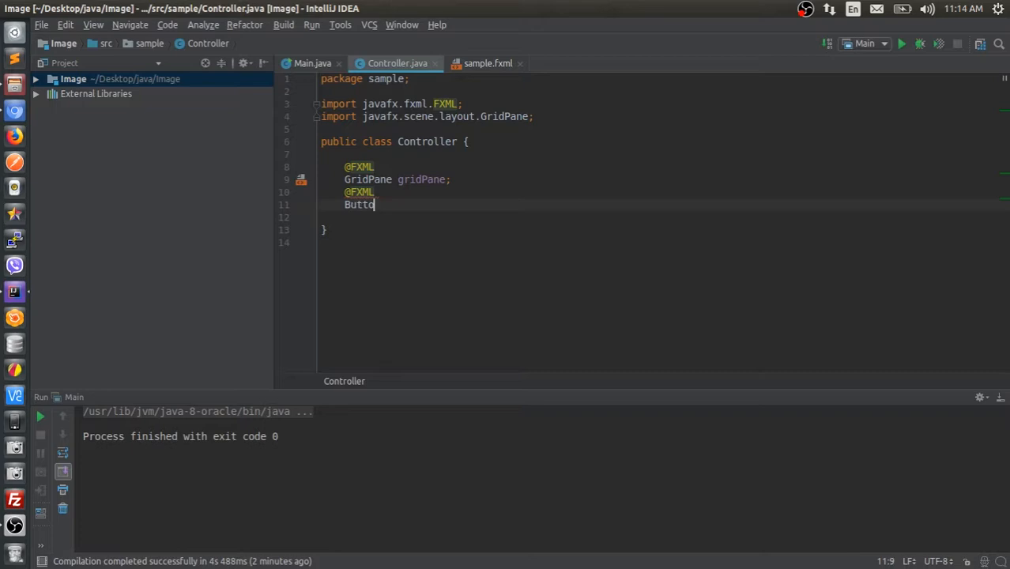
pyautogui.write('n open;')
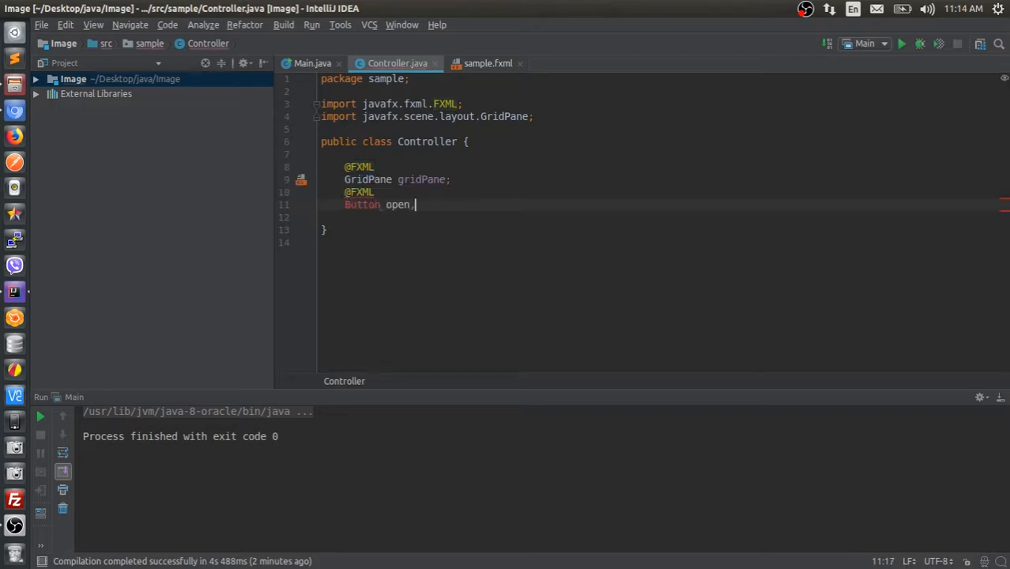
pyautogui.write('load;')
pyautogui.hotkey('alt', 'Return')
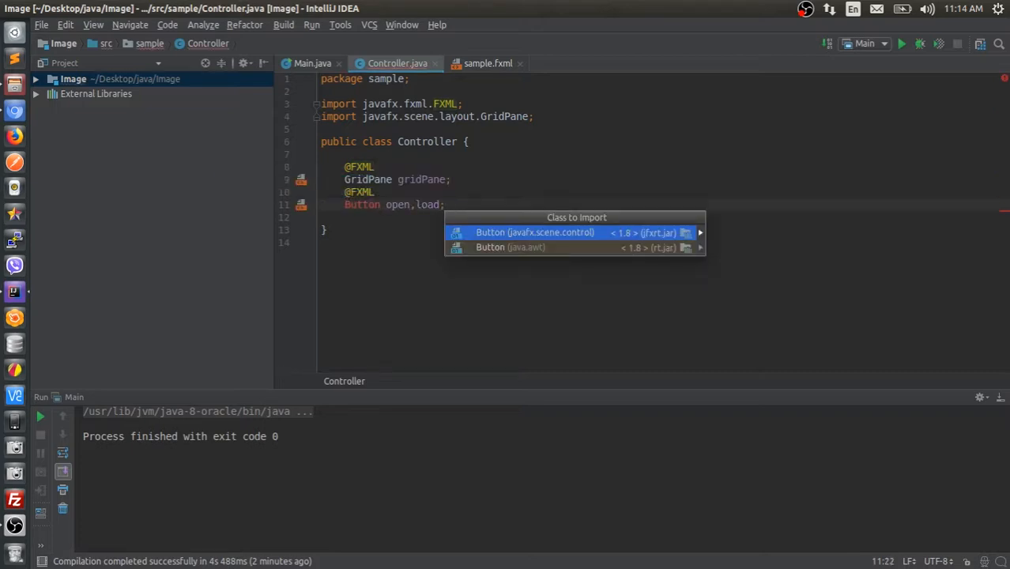
pyautogui.press('Return')
pyautogui.press('Return')
pyautogui.write('@')
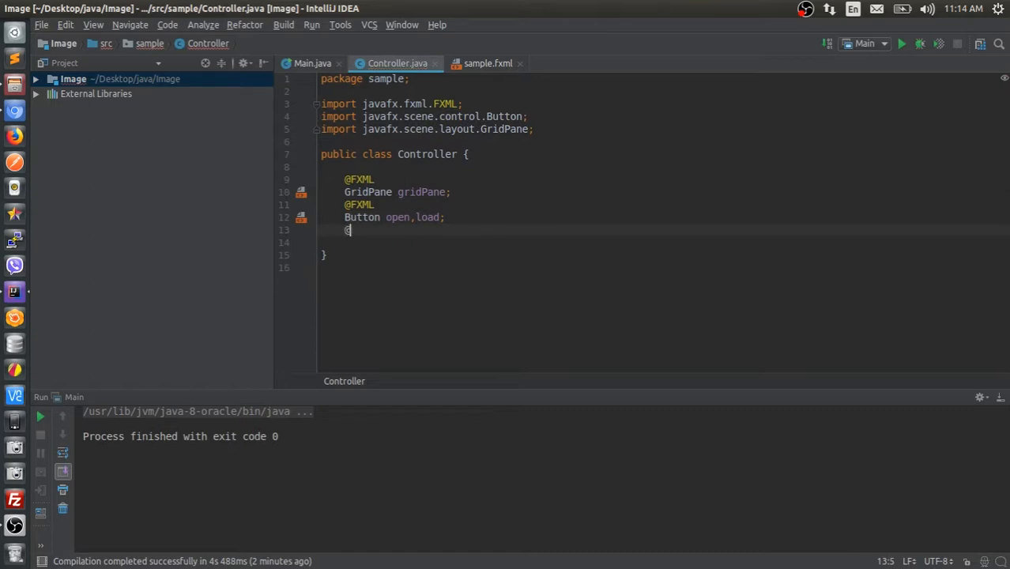
pyautogui.write('FXML')
pyautogui.press('Return')
pyautogui.press('Return')
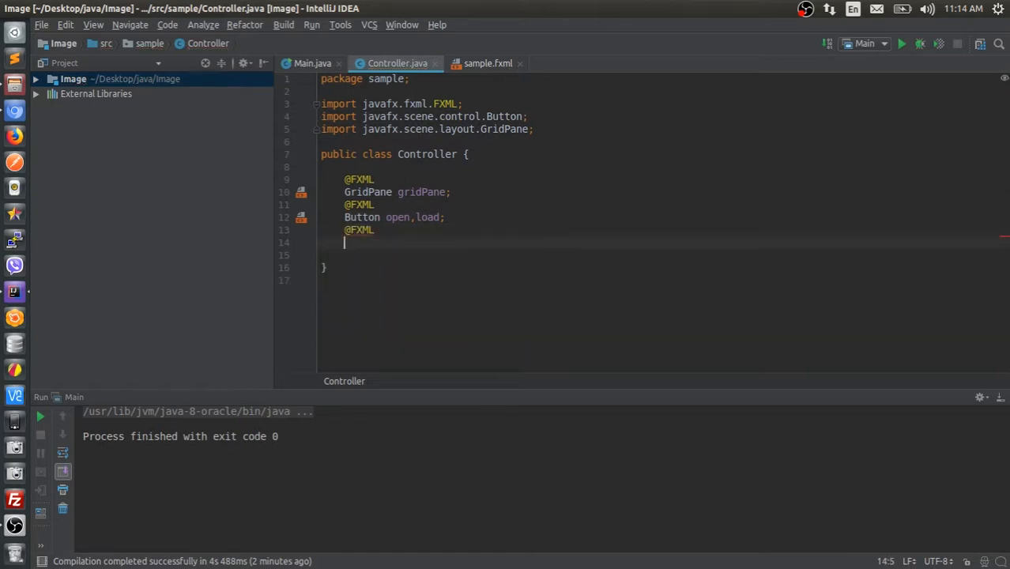
pyautogui.click(486, 63)
pyautogui.click(416, 65)
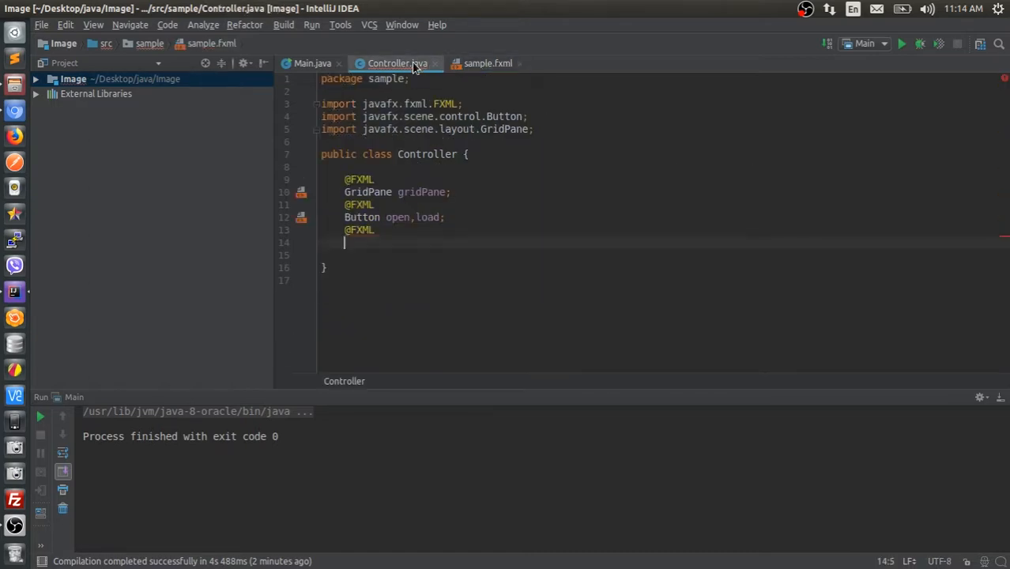
pyautogui.write('I')
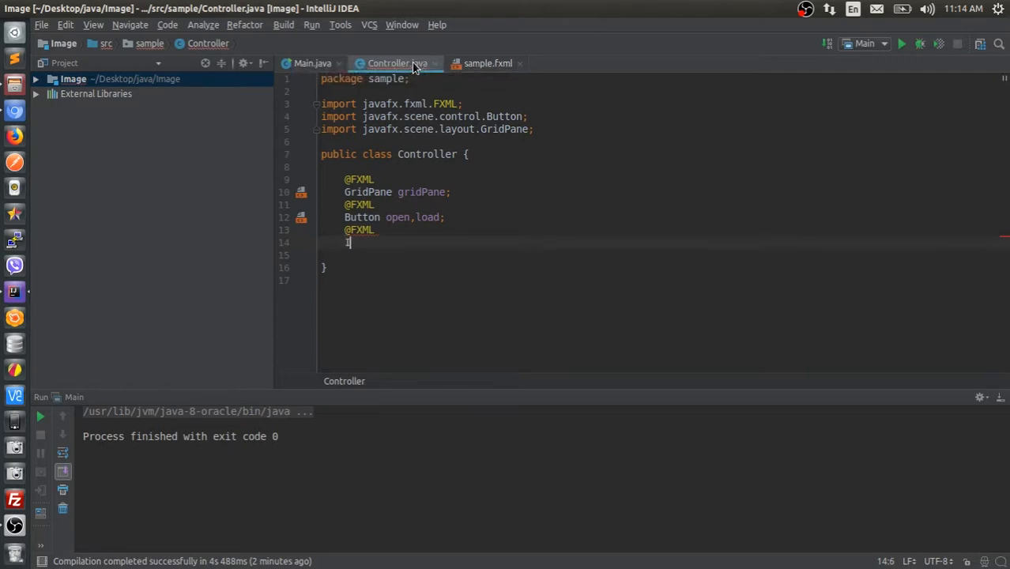
pyautogui.write('mageView')
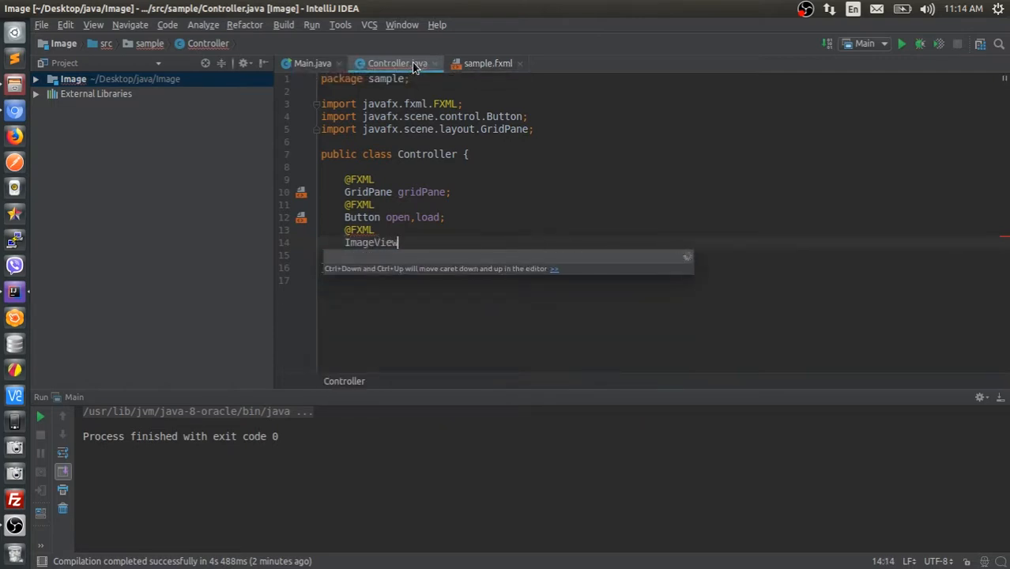
pyautogui.press('Return')
pyautogui.hotkey('ctrl', 'z')
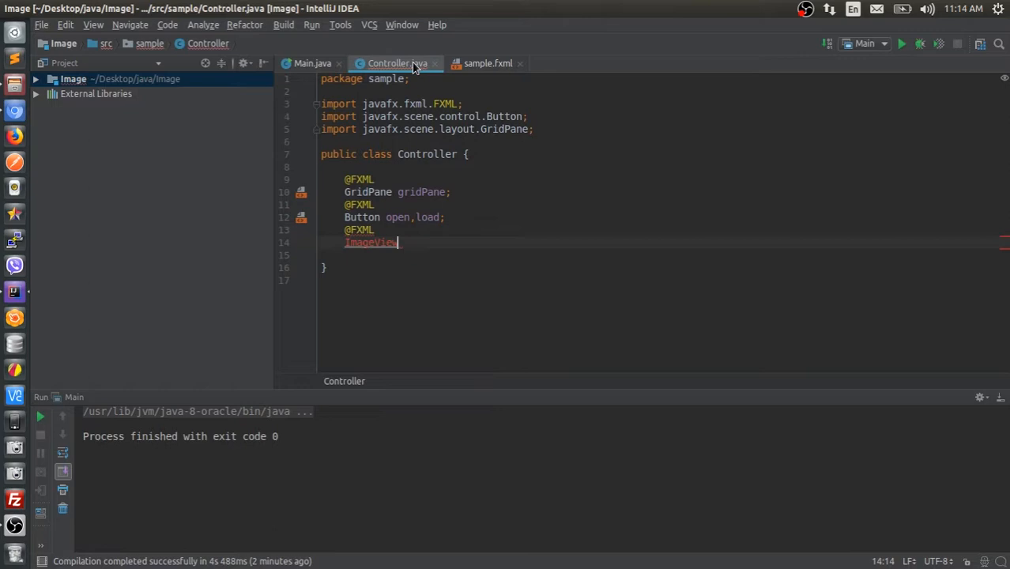
pyautogui.hotkey('ctrl', 'space')
pyautogui.press('Down')
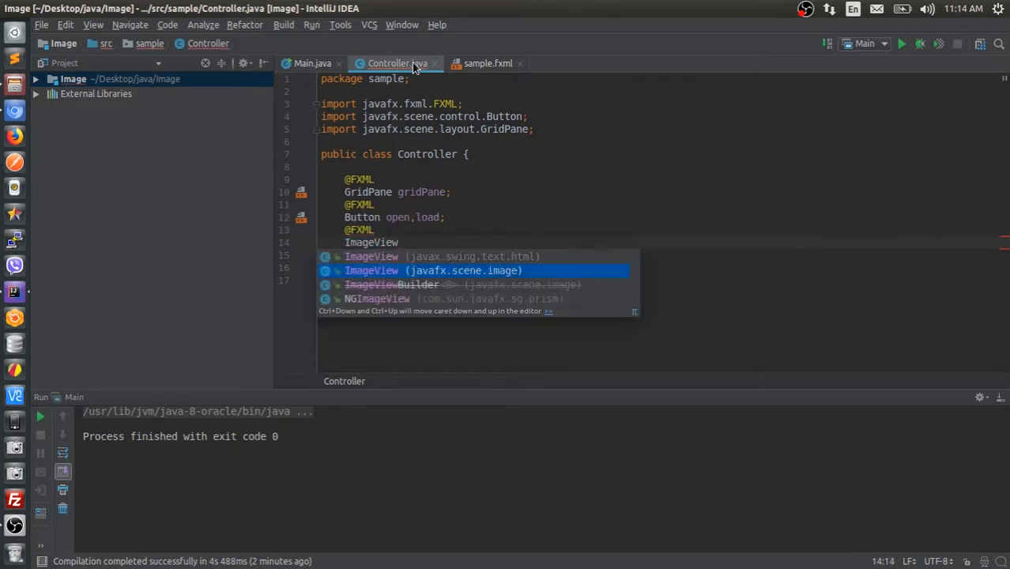
pyautogui.press('Return')
pyautogui.write('imageView')
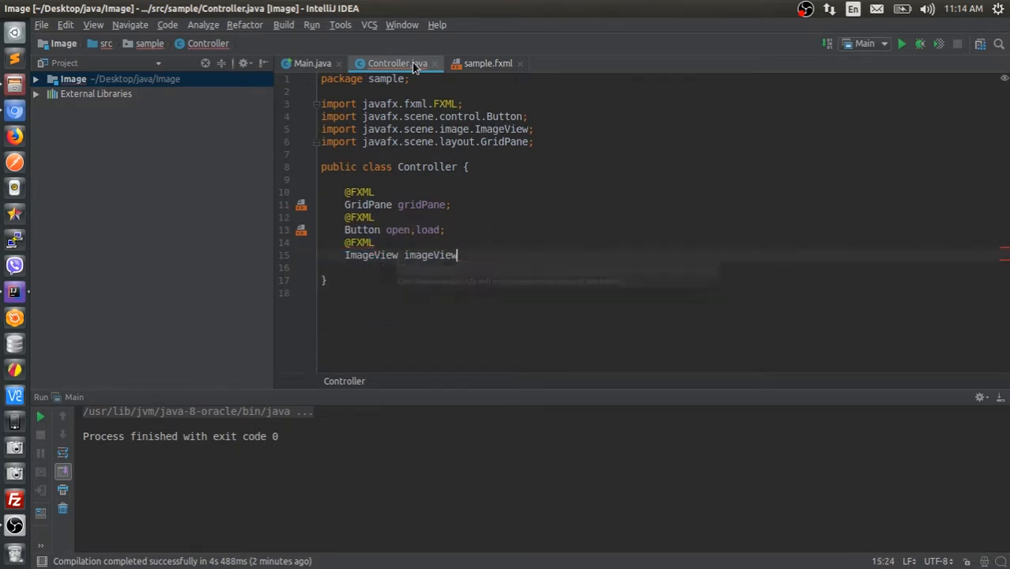
pyautogui.write(';')
pyautogui.press('Return')
pyautogui.press('Return')
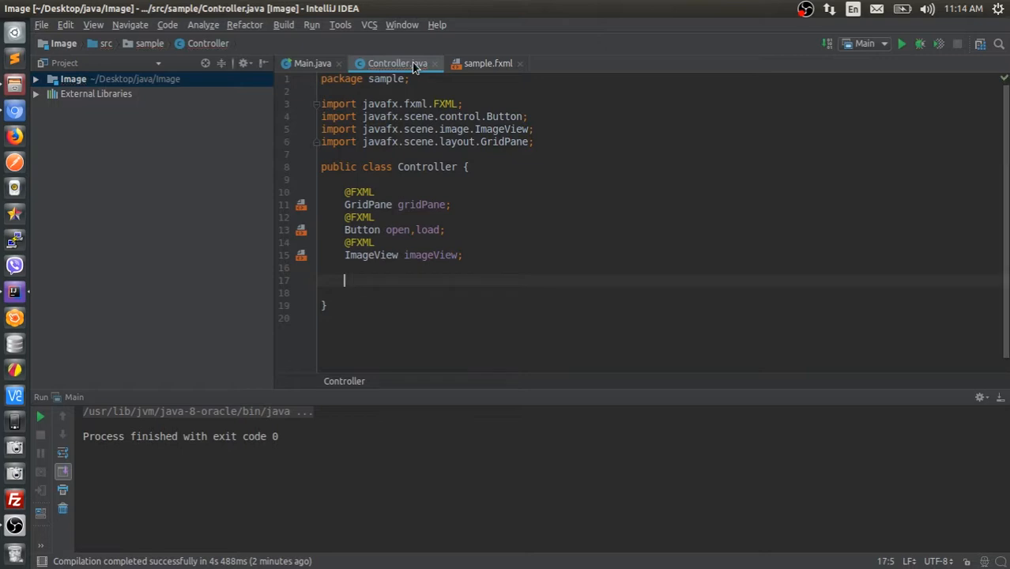
pyautogui.scroll(-1, 454, 222)
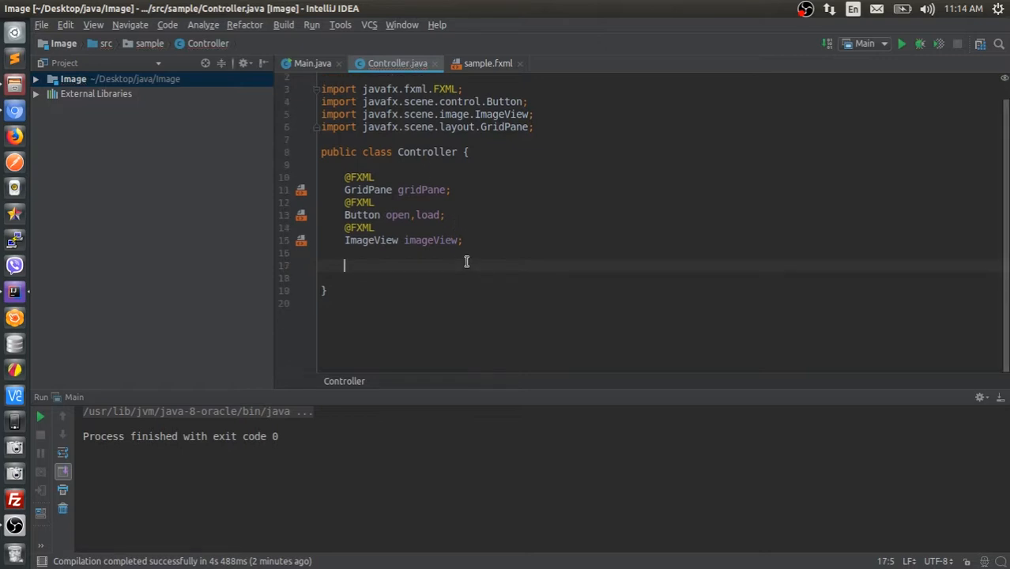
pyautogui.write('p')
pyautogui.write('ublic')
pyautogui.write(' void initia')
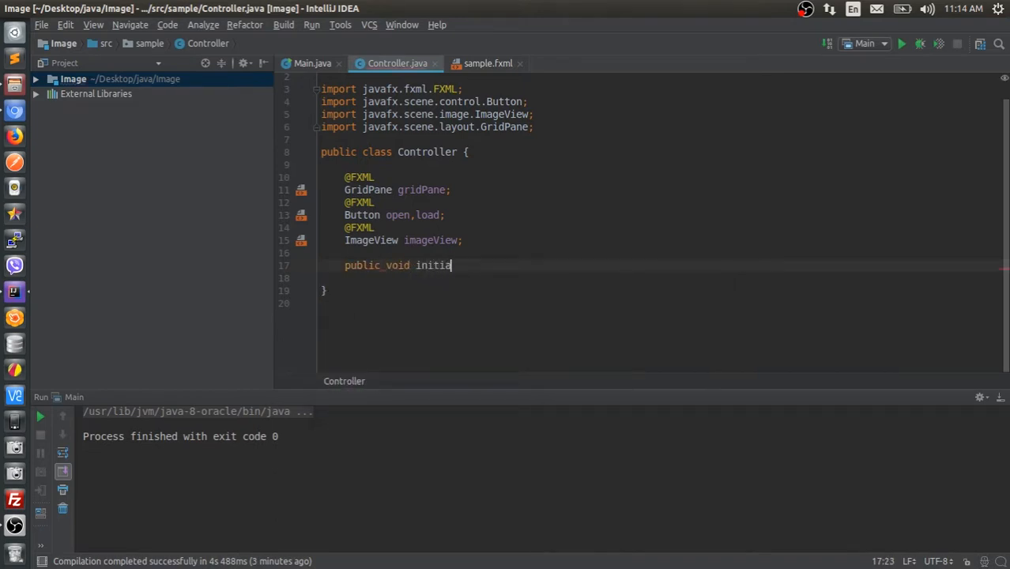
pyautogui.write('lize(){')
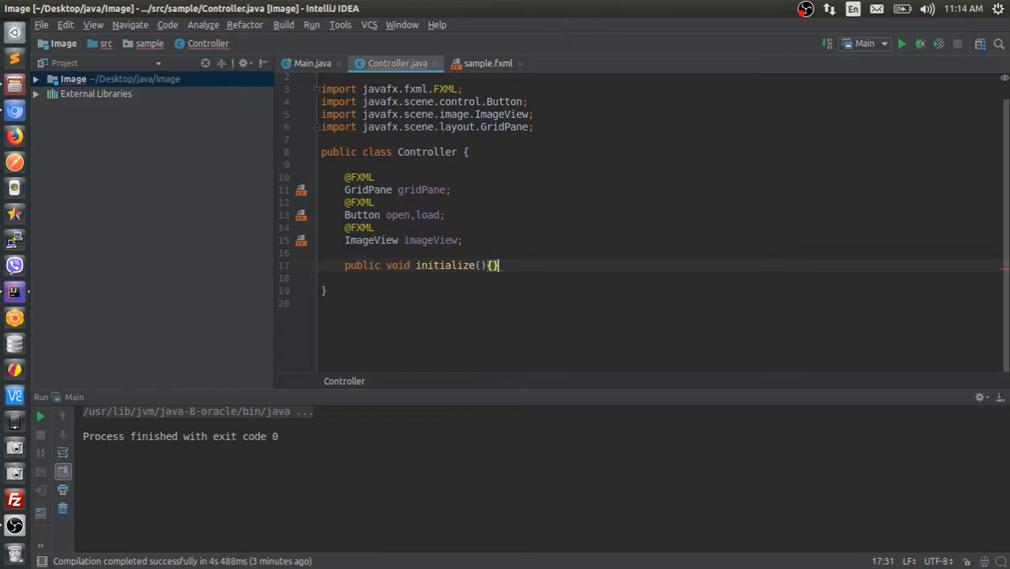
# Give initialize() an empty multi-line body, add space below imageView, and hide the Run window
pyautogui.press('Return')
pyautogui.scroll(-1, 486, 292)
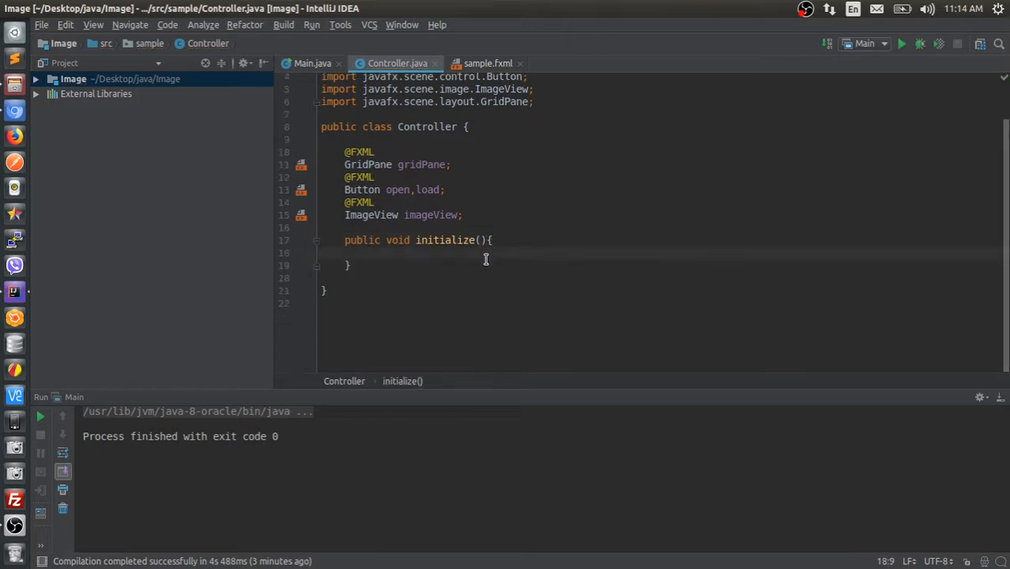
pyautogui.press('Return')
pyautogui.press('Up')
pyautogui.press('Return')
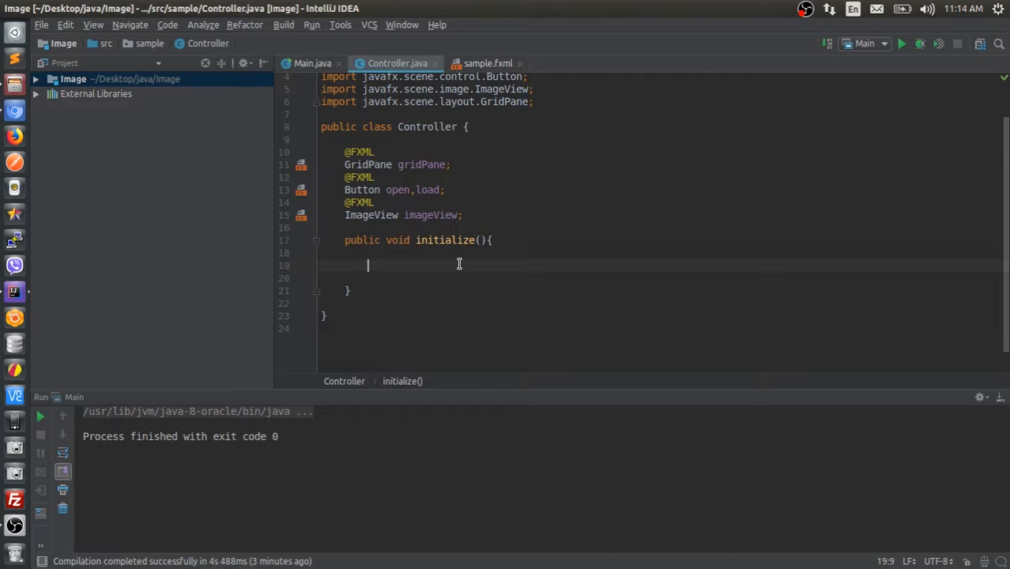
pyautogui.click(471, 218)
pyautogui.press('Return')
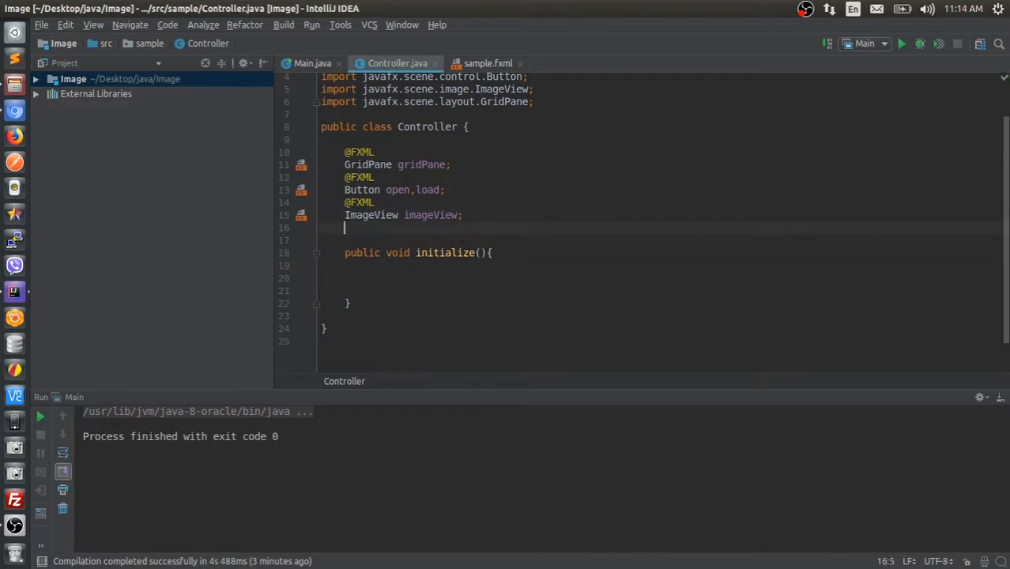
pyautogui.click(998, 397)
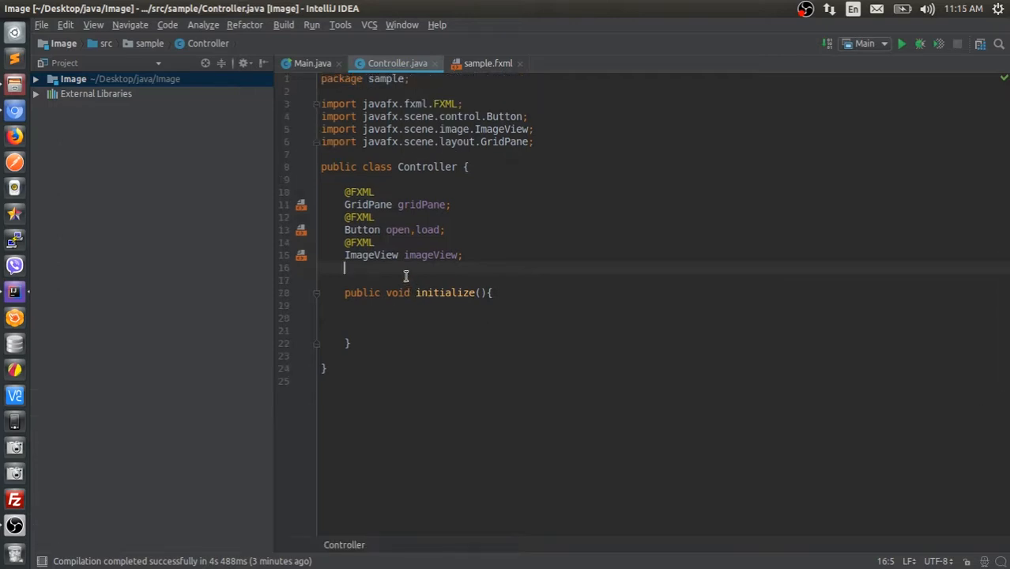
# Declare private PreparedStatement store, retrieve with the java.sql import
pyautogui.press('Return')
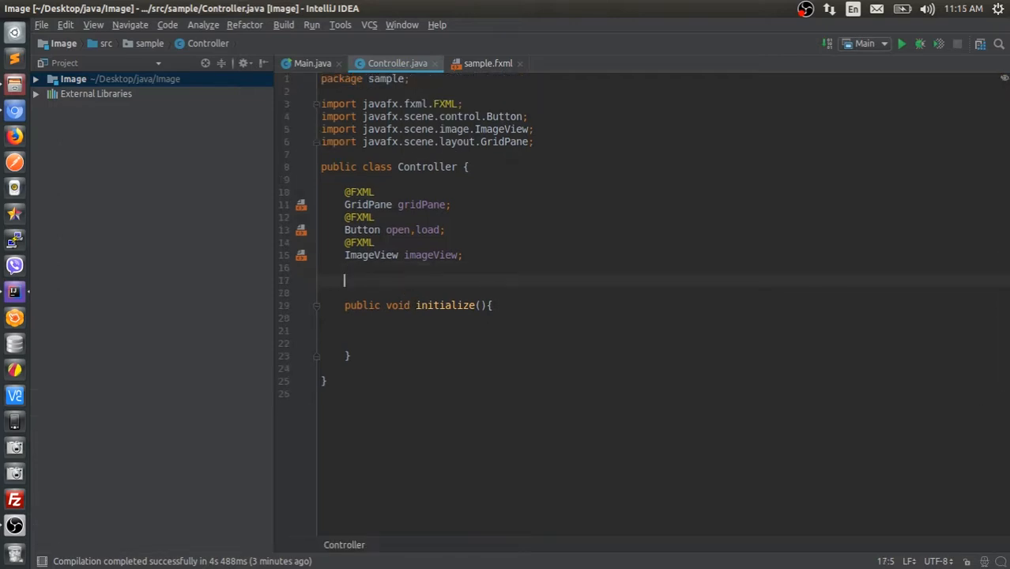
pyautogui.write('rep')
pyautogui.write('ared')
pyautogui.press('Return')
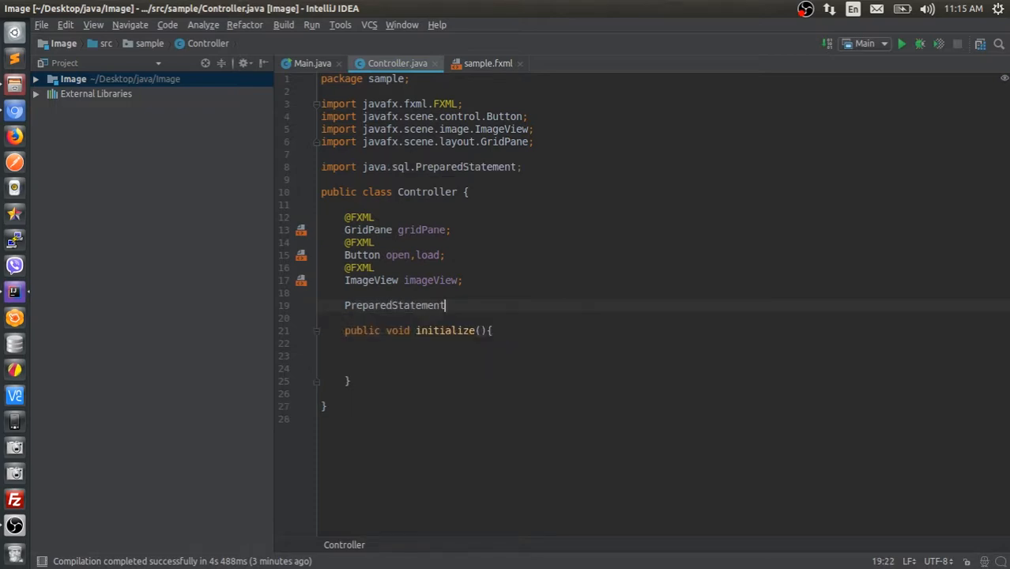
pyautogui.click(355, 305)
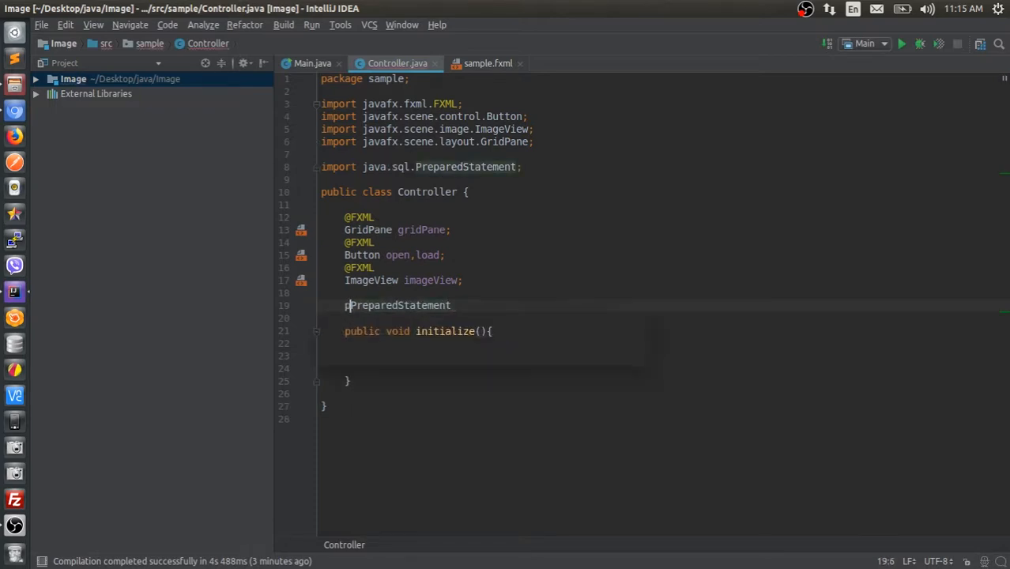
pyautogui.write('private')
pyautogui.press('BackSpace')
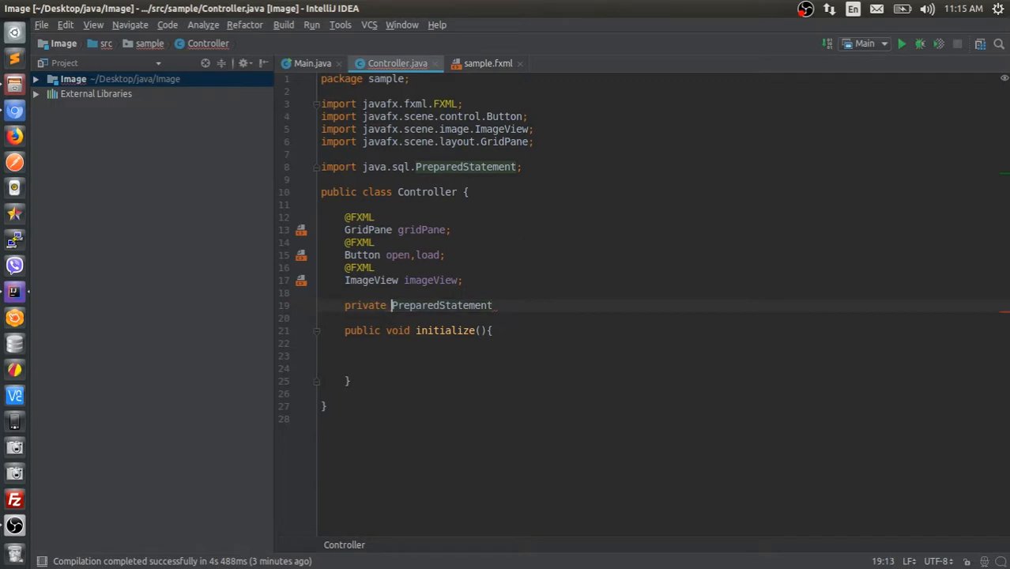
pyautogui.click(465, 305)
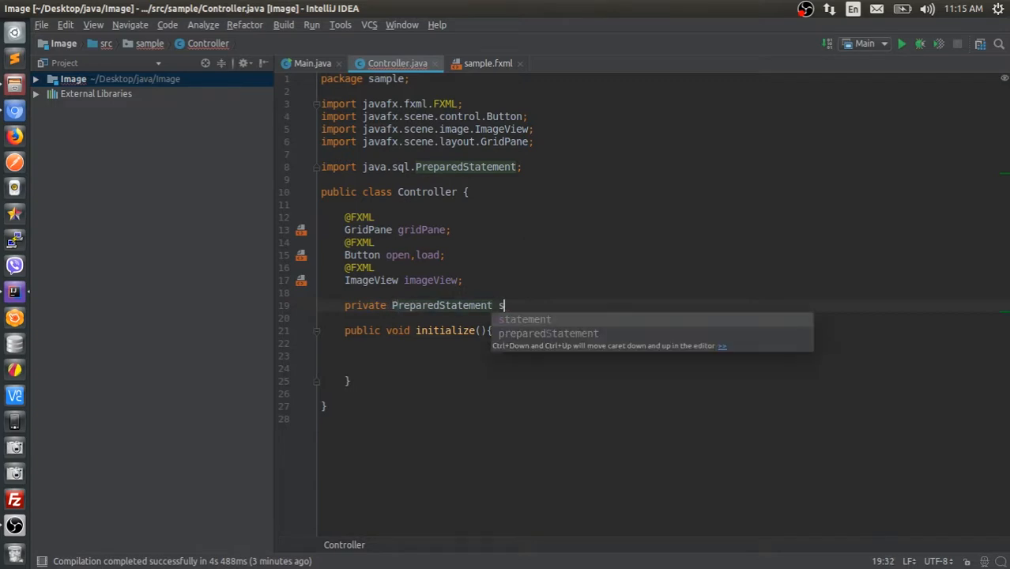
pyautogui.write('store, retr')
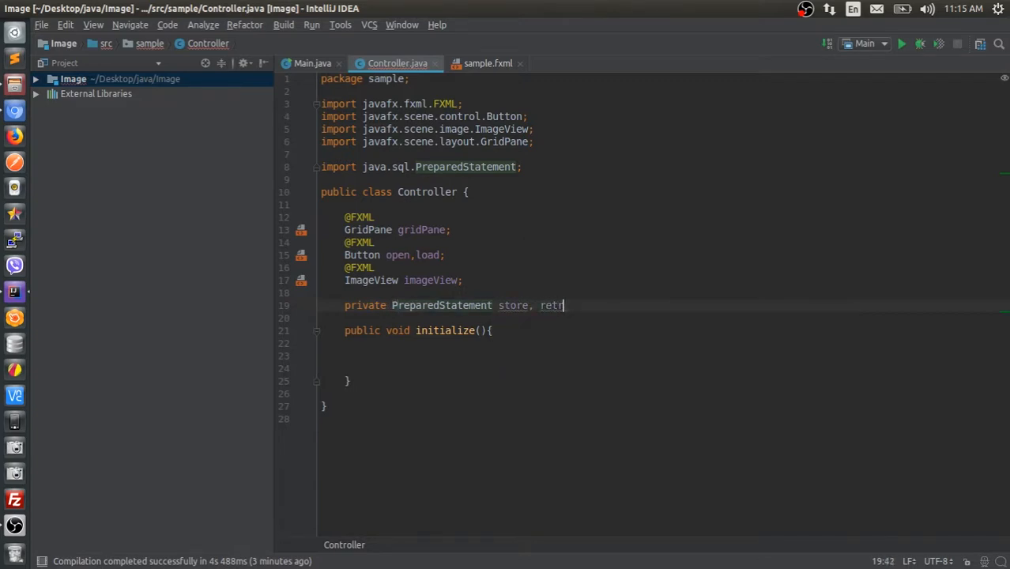
pyautogui.write('ieve;')
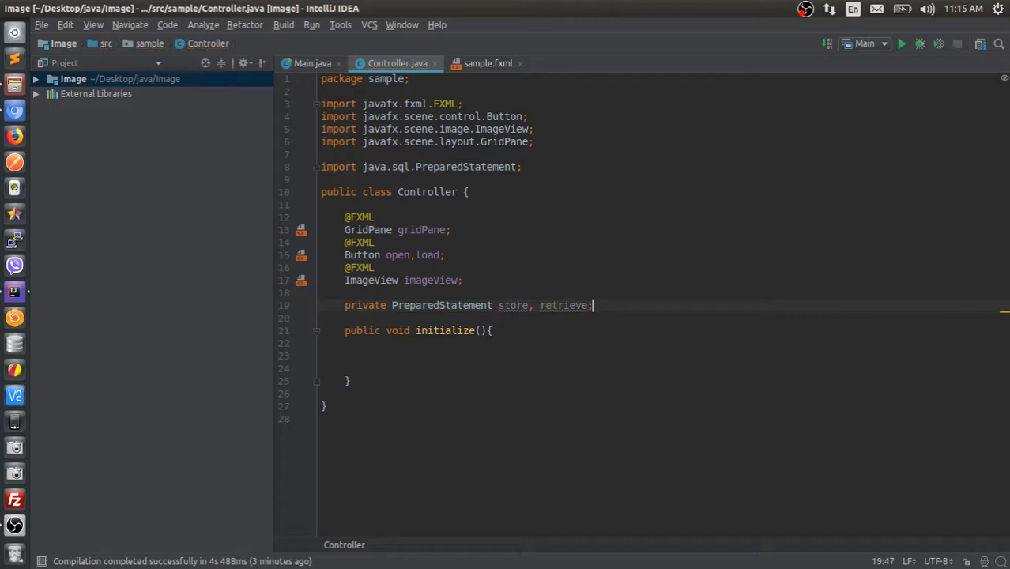
pyautogui.press('Return')
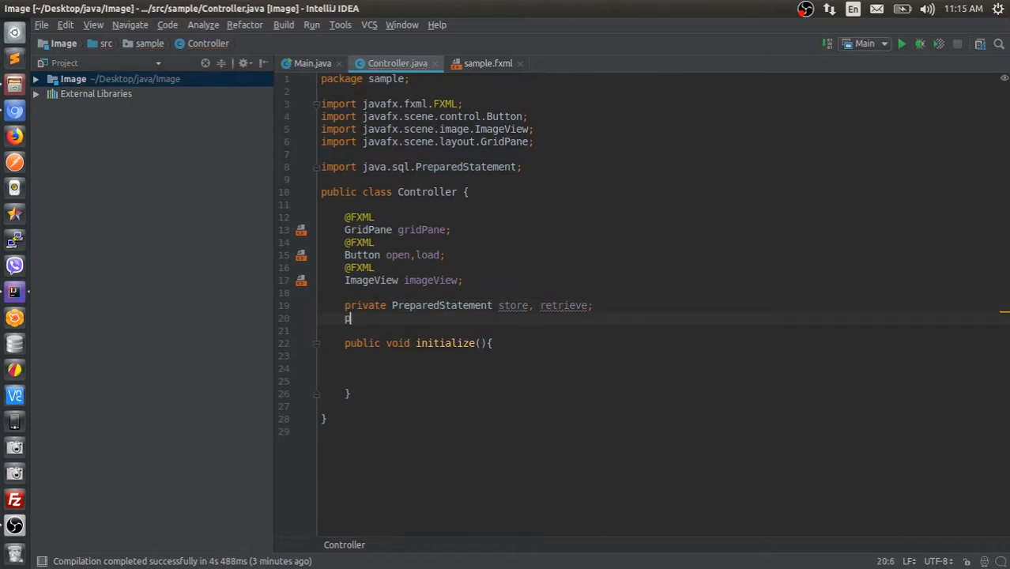
pyautogui.write('private Strin')
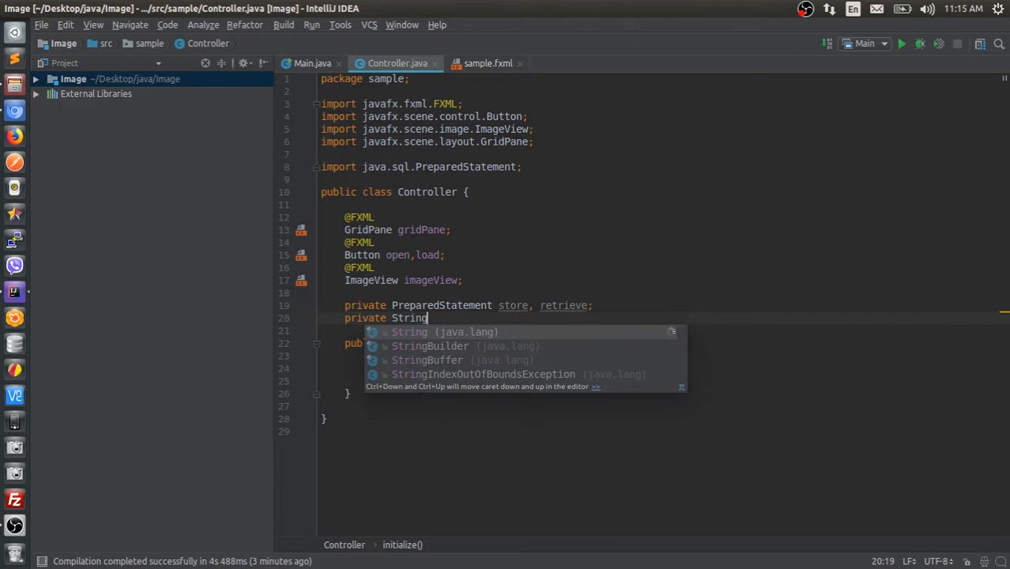
pyautogui.write('g ')
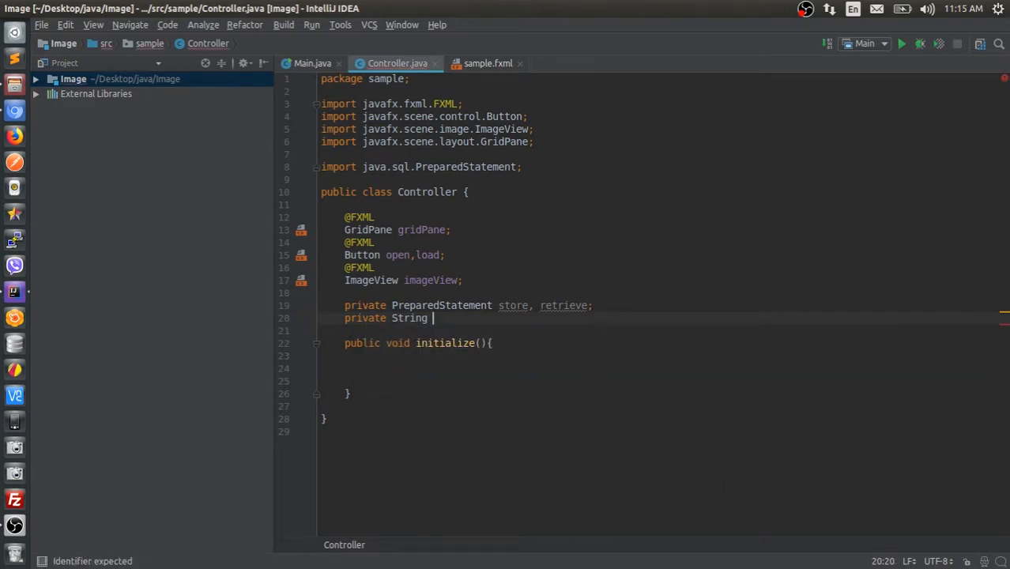
pyautogui.write('storeStat')
pyautogui.write('eMent')
# Add private String storeStatement = "INSERT INTO photos(image) VALUES(?)"
pyautogui.press('BackSpace')
pyautogui.press('BackSpace')
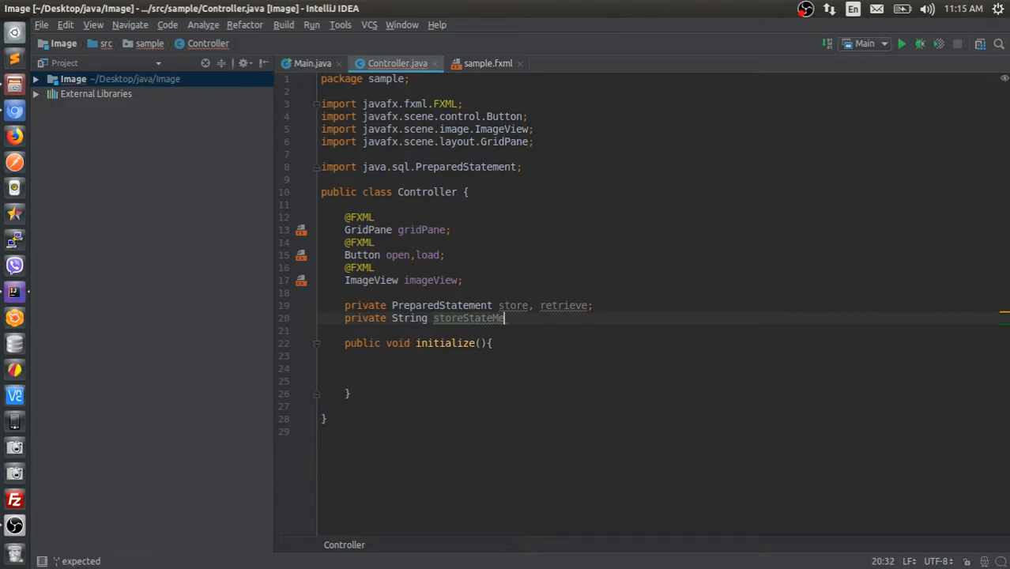
pyautogui.write('me')
pyautogui.write('nt = ""')
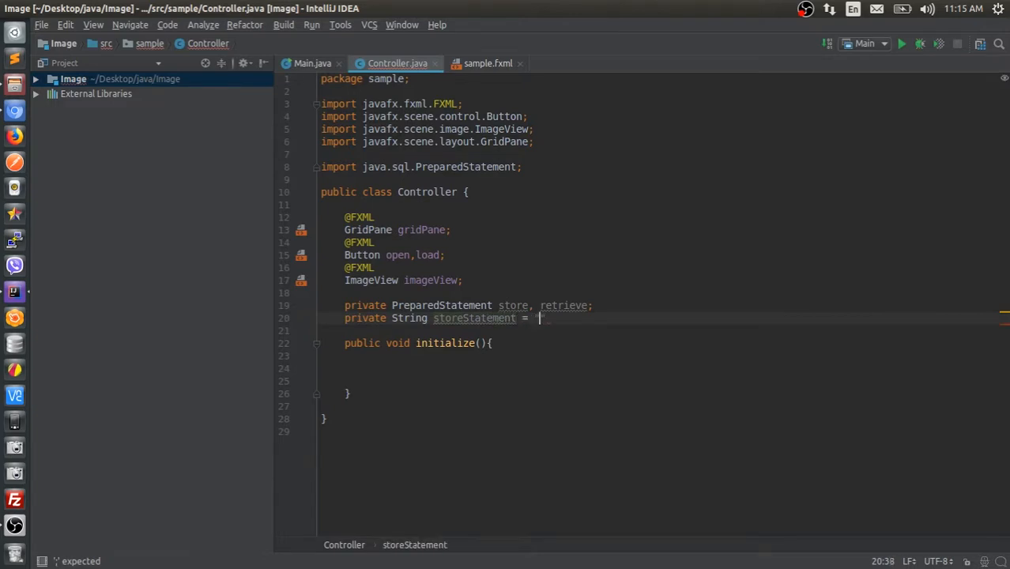
pyautogui.write('INSERT INTO ')
pyautogui.write('photos')
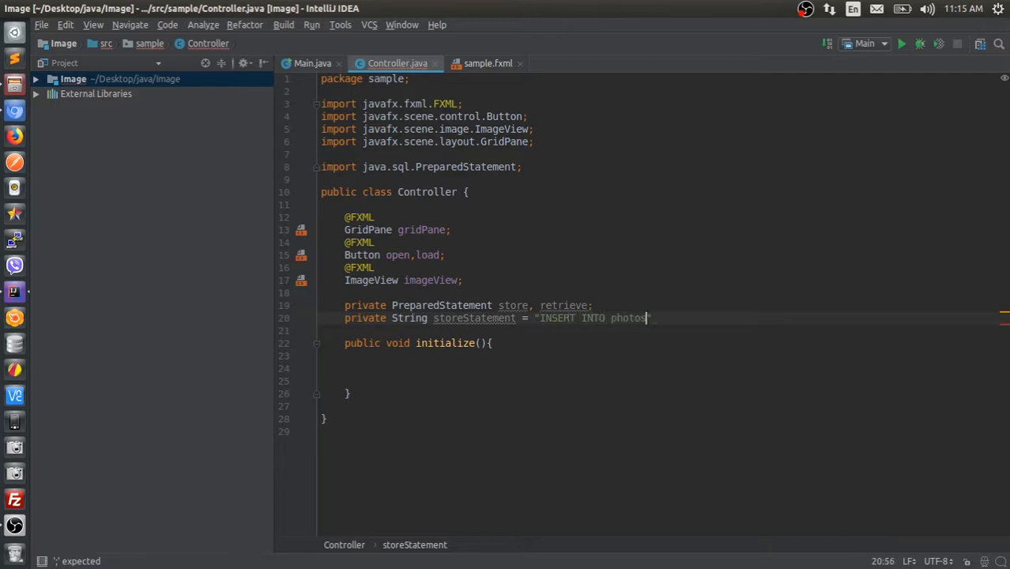
pyautogui.write(" '")
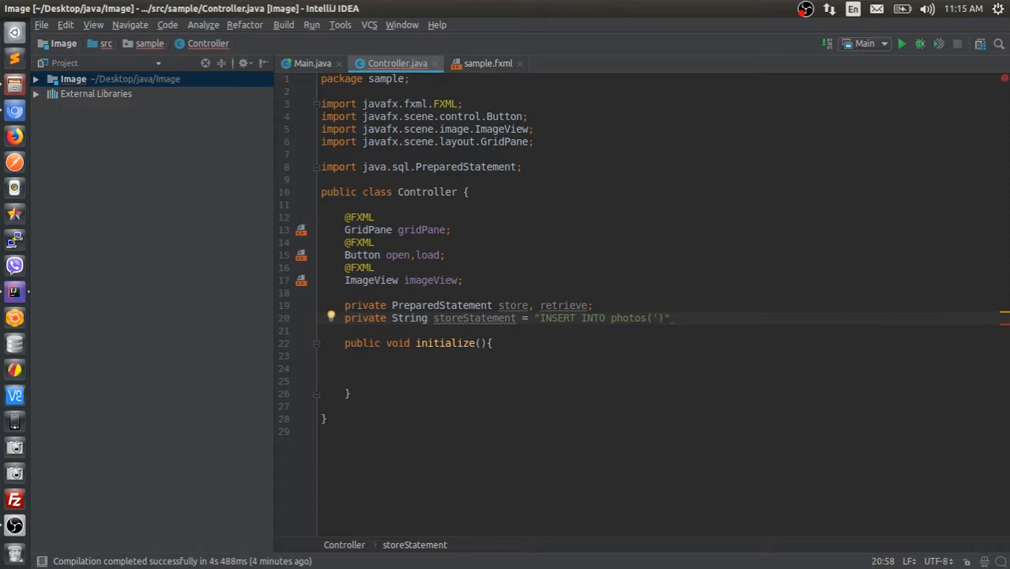
pyautogui.write('mage')
pyautogui.write(')')
pyautogui.write(' VALUES')
pyautogui.write('(')
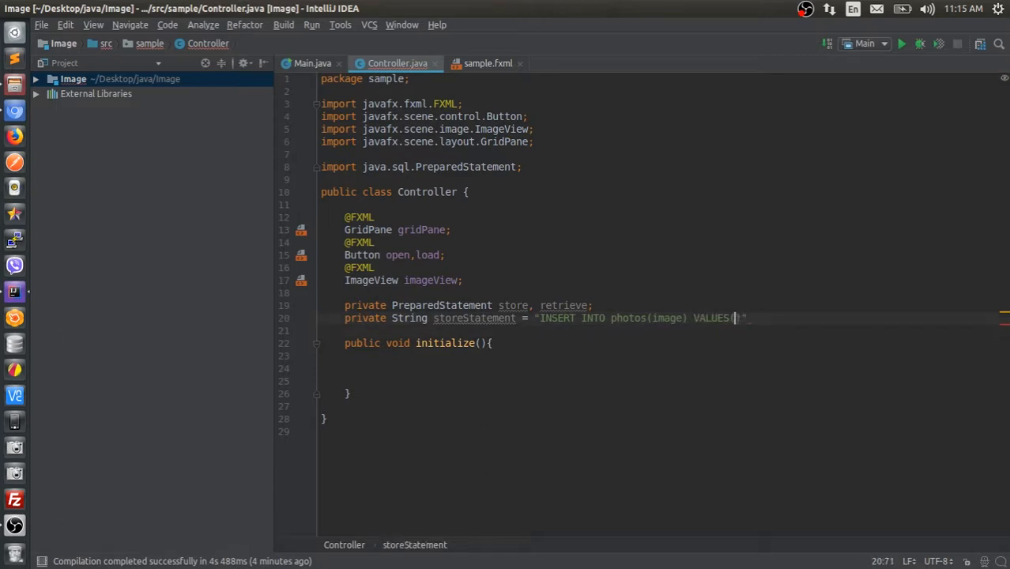
pyautogui.write('";')
pyautogui.press('Return')
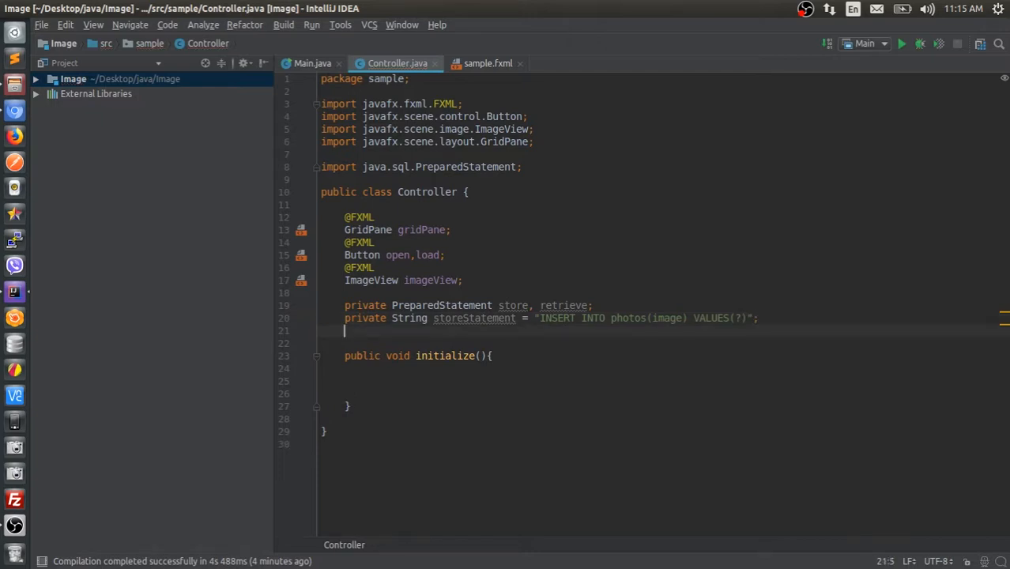
pyautogui.write('pri')
# Add private String retrieveStatement = "SELECT image FROM photos WHERE _id = ?"
pyautogui.press('Return')
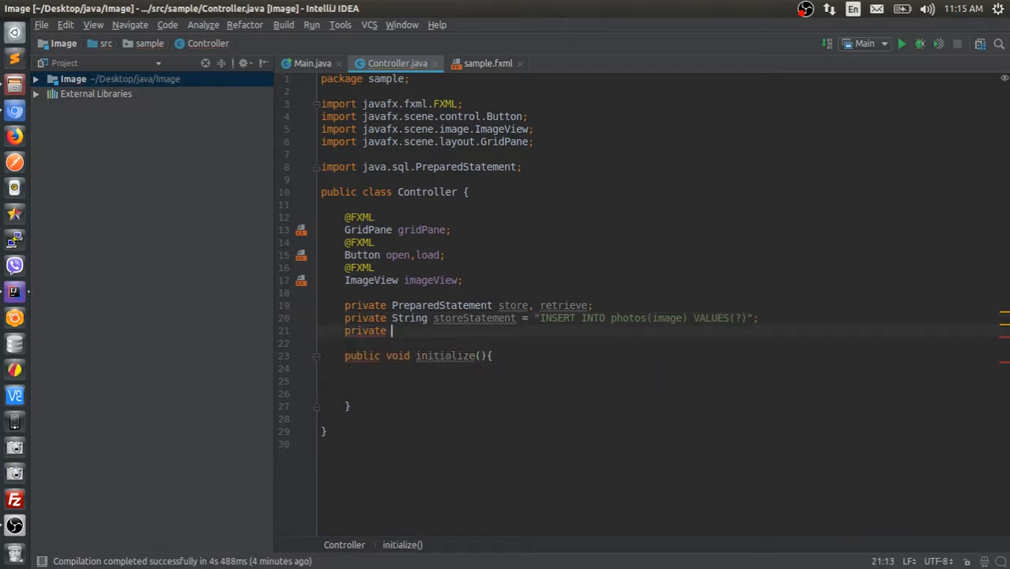
pyautogui.write('String ')
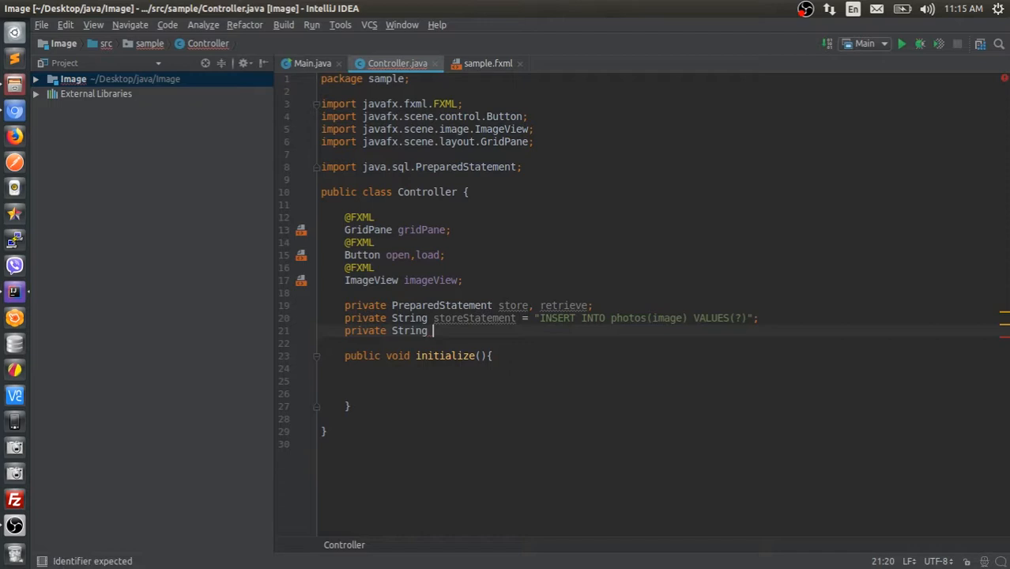
pyautogui.write('retrieveS')
pyautogui.write('tatement')
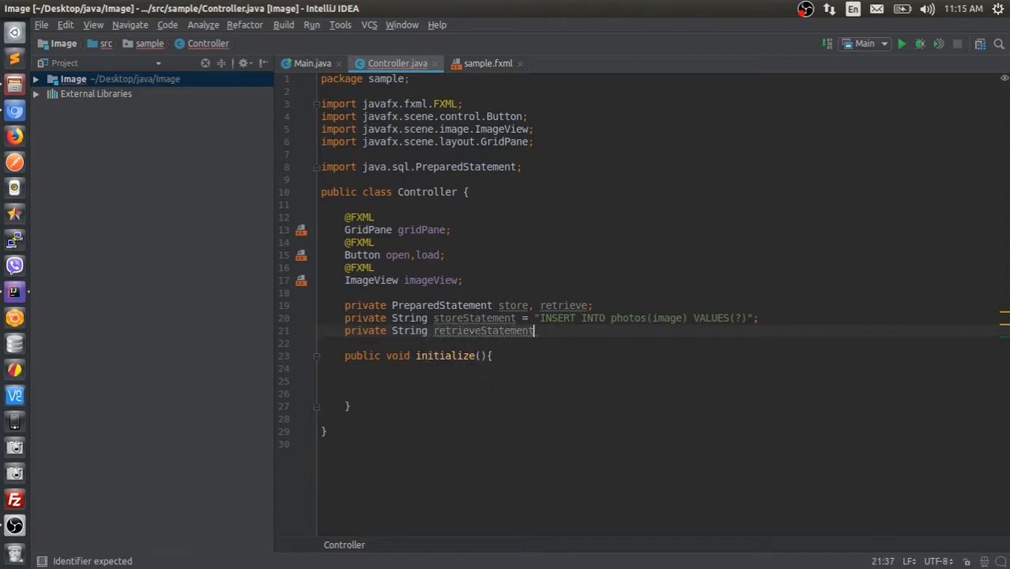
pyautogui.write('"')
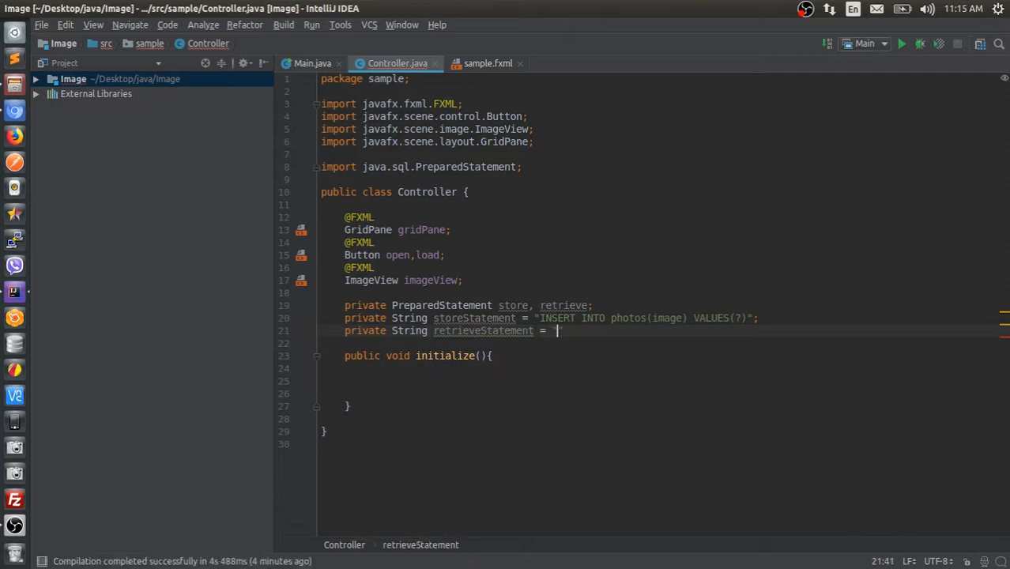
pyautogui.write('SELE')
pyautogui.write('CT ima')
pyautogui.write('ge FROM ')
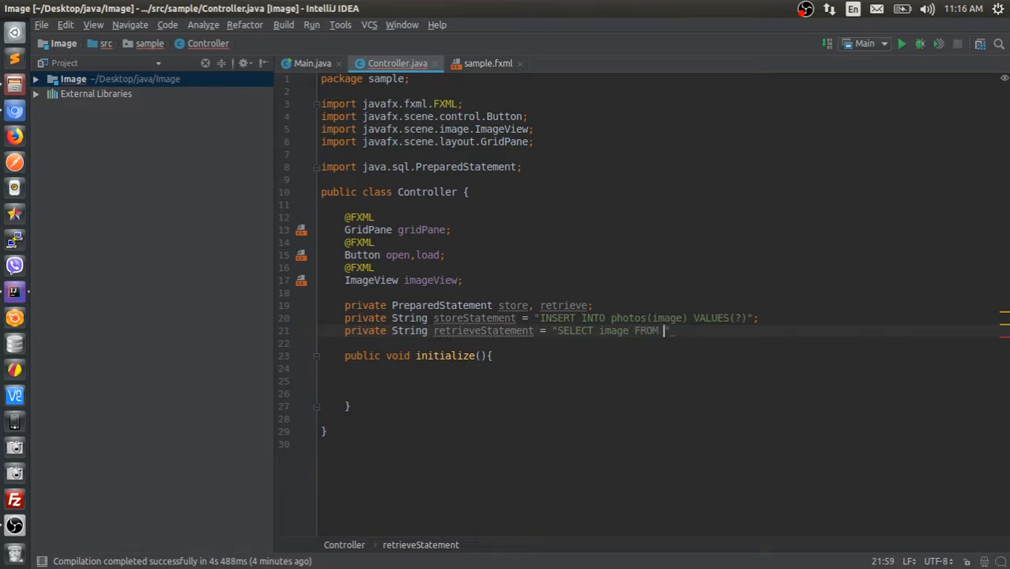
pyautogui.write('photos WH')
pyautogui.write('ERE  ')
pyautogui.write('id= ')
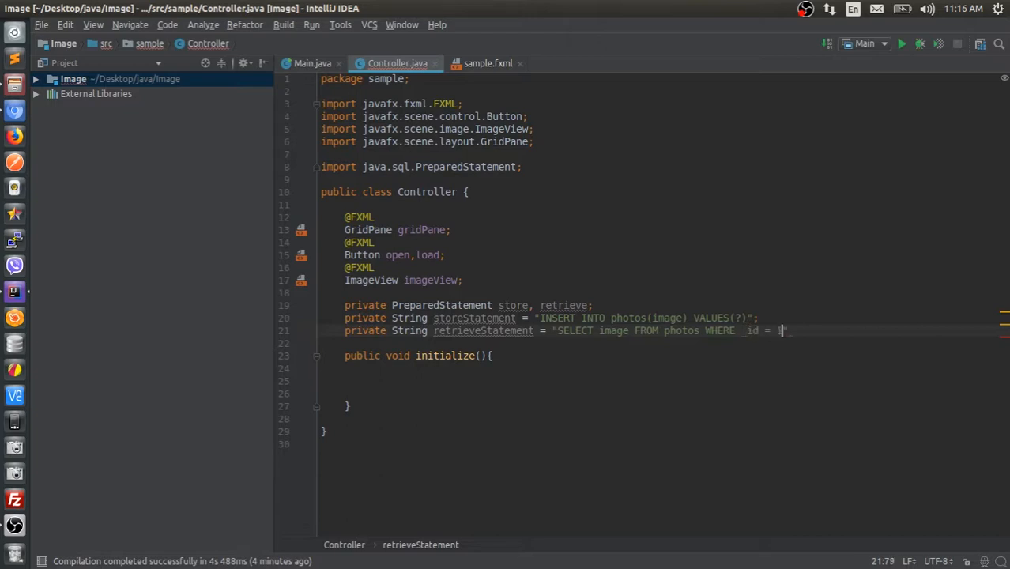
pyautogui.write('?";')
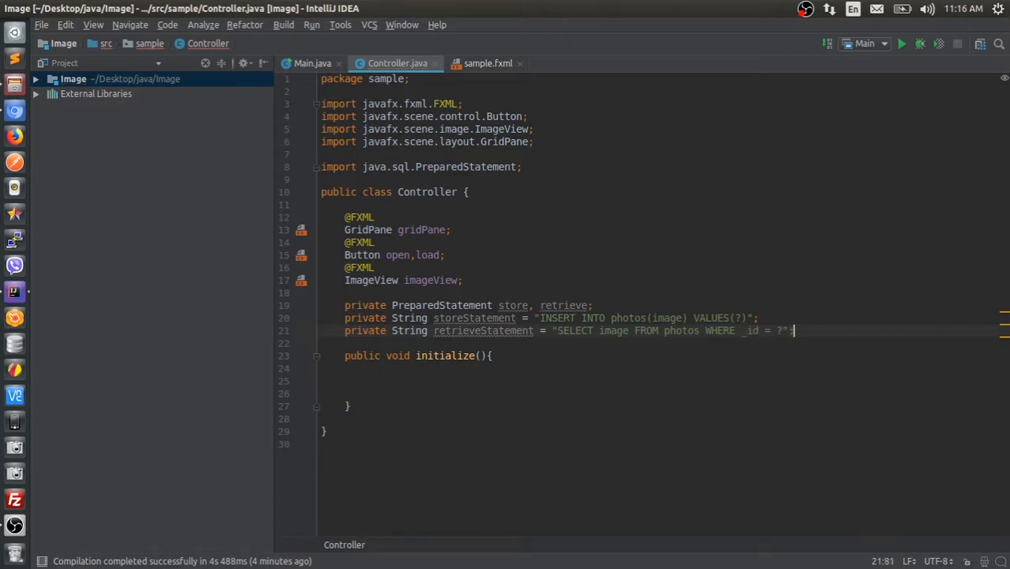
pyautogui.click(368, 370)
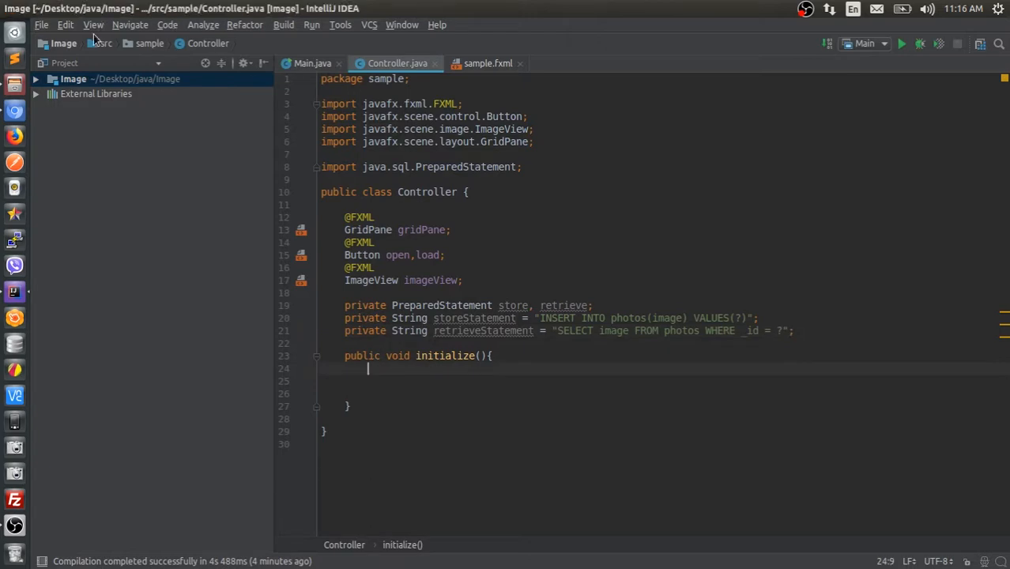
# Start adding a new Java library via Project Structure > Libraries
pyautogui.click(43, 26)
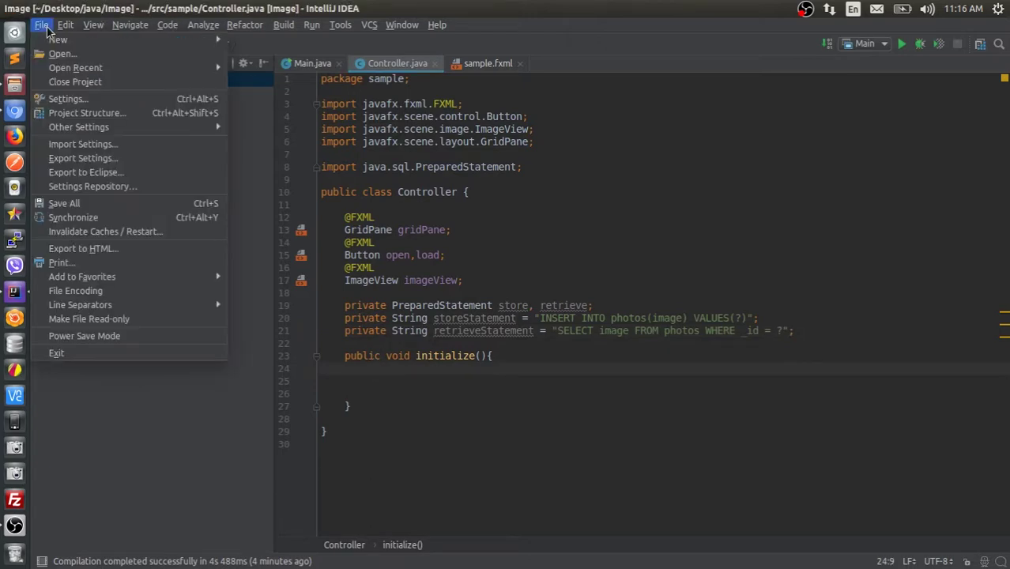
pyautogui.click(87, 117)
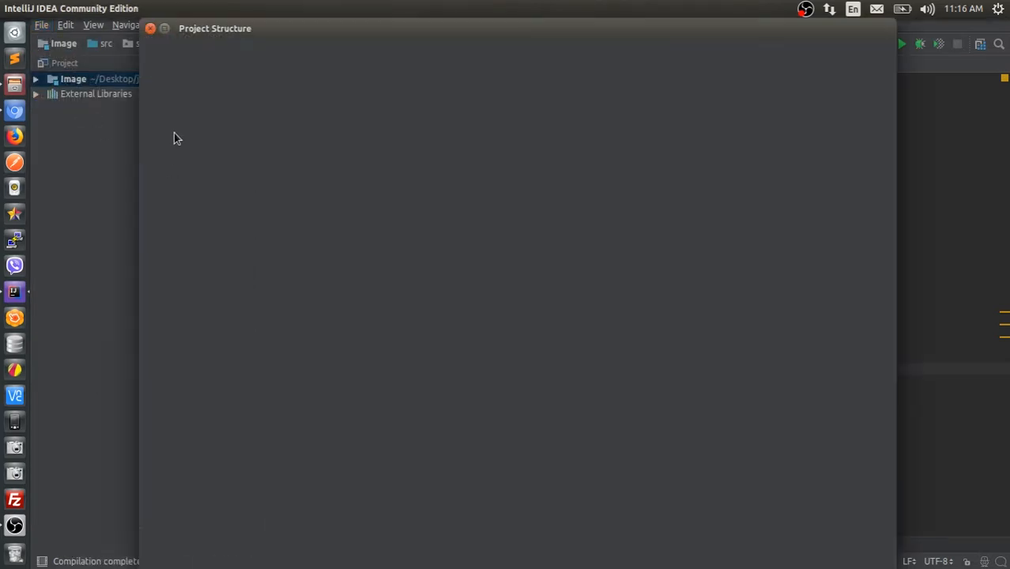
pyautogui.click(182, 120)
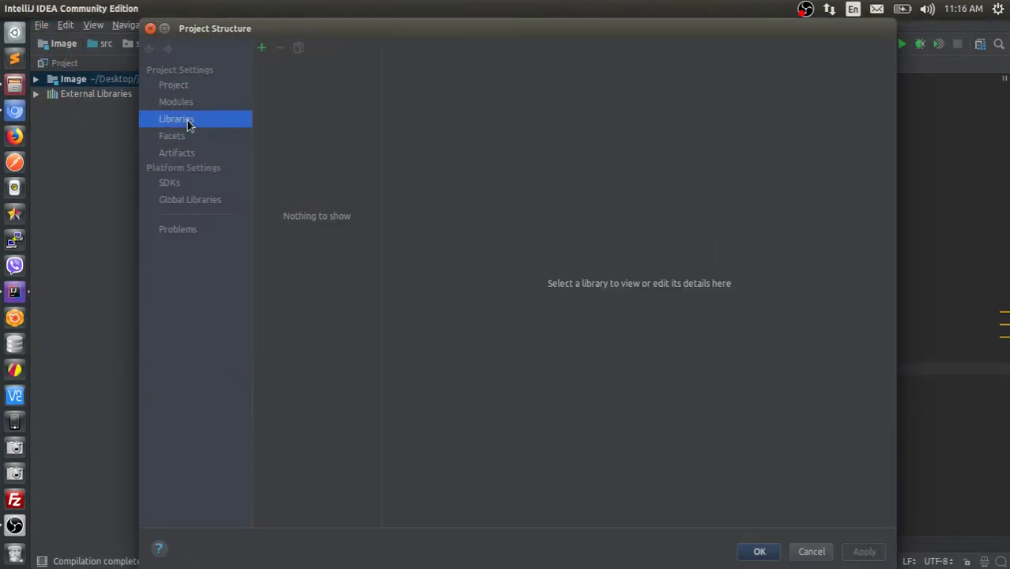
pyautogui.click(261, 47)
pyautogui.click(294, 77)
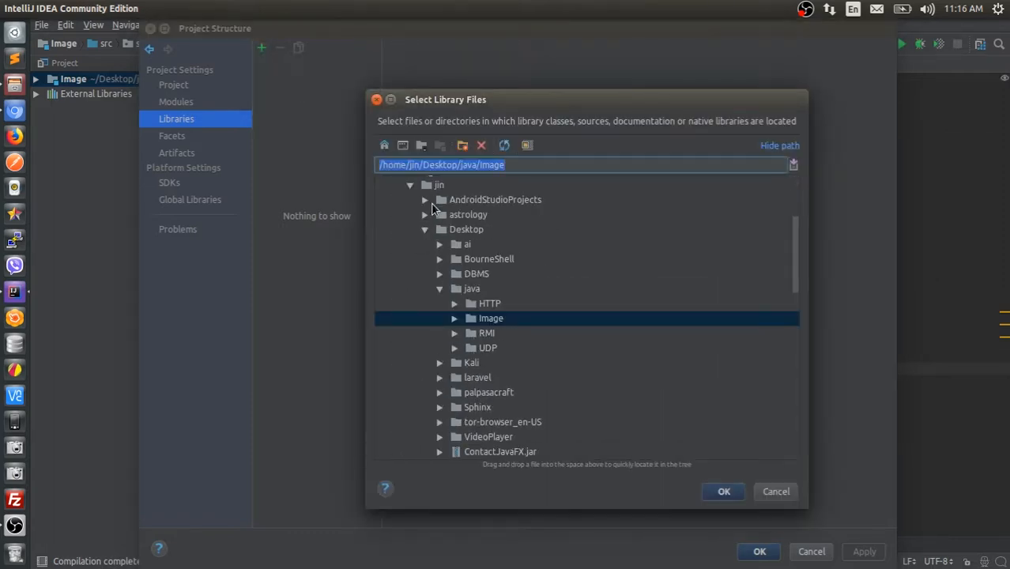
# Pick Documents/mysql-connector-java-5.1.25.jar and confirm it as a project library
pyautogui.click(409, 185)
pyautogui.click(409, 185)
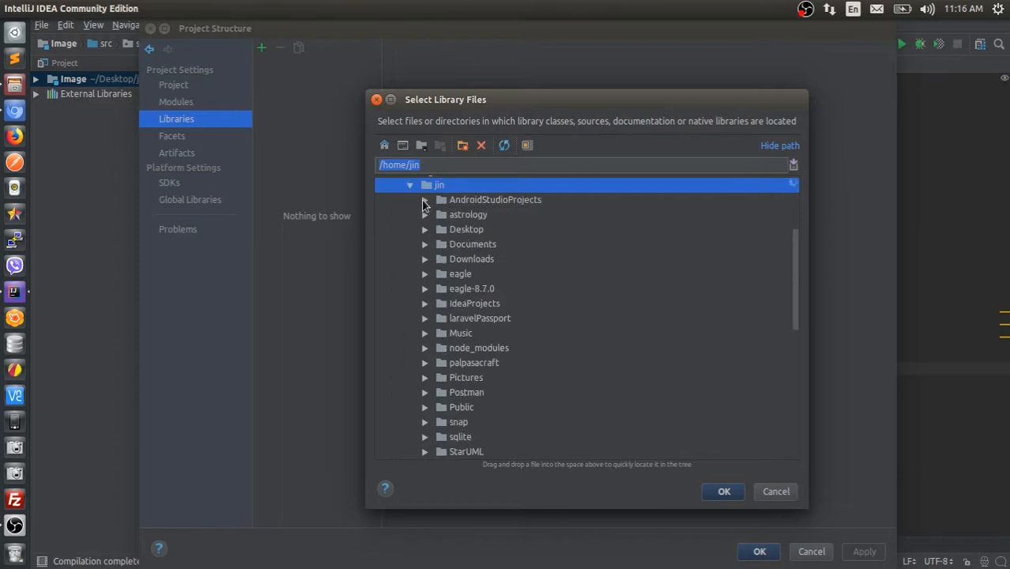
pyautogui.click(425, 244)
pyautogui.scroll(-4, 463, 316)
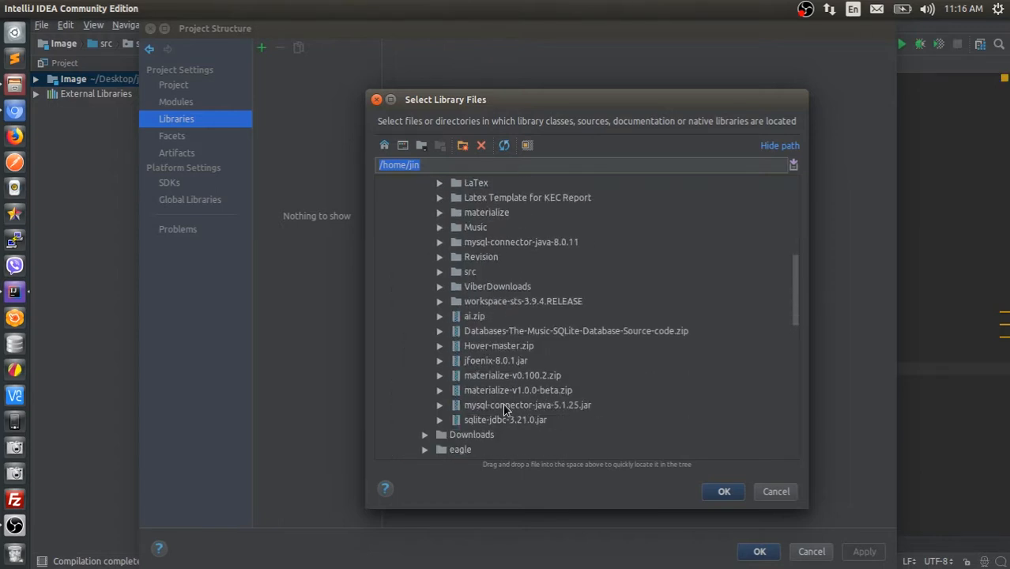
pyautogui.doubleClick(507, 405)
pyautogui.click(719, 490)
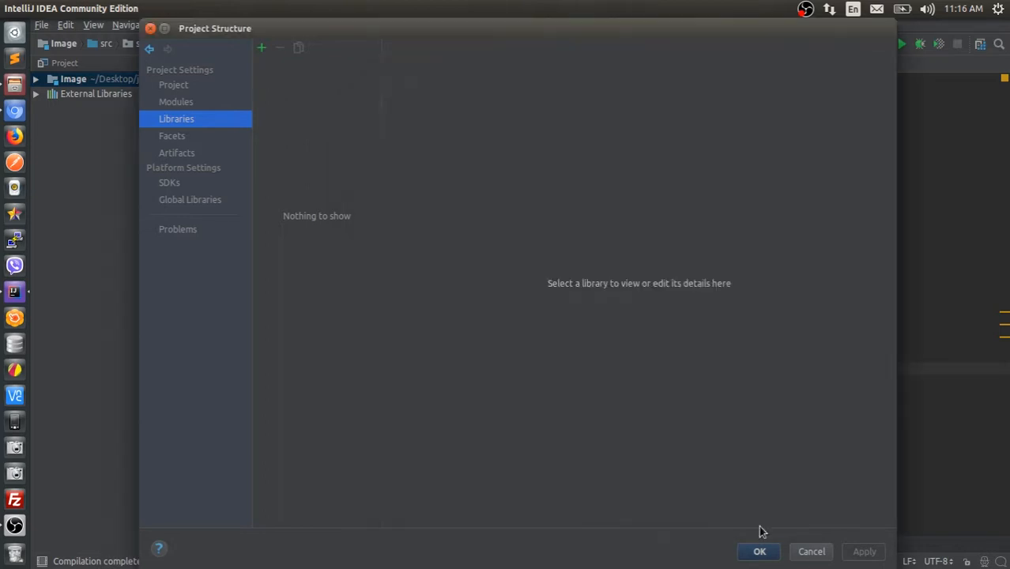
pyautogui.click(619, 465)
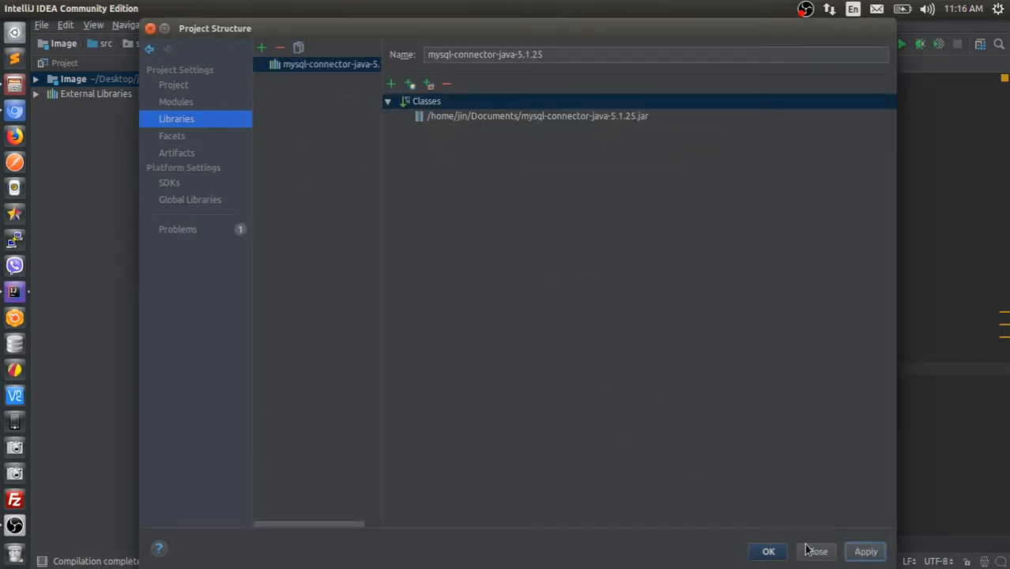
pyautogui.click(758, 551)
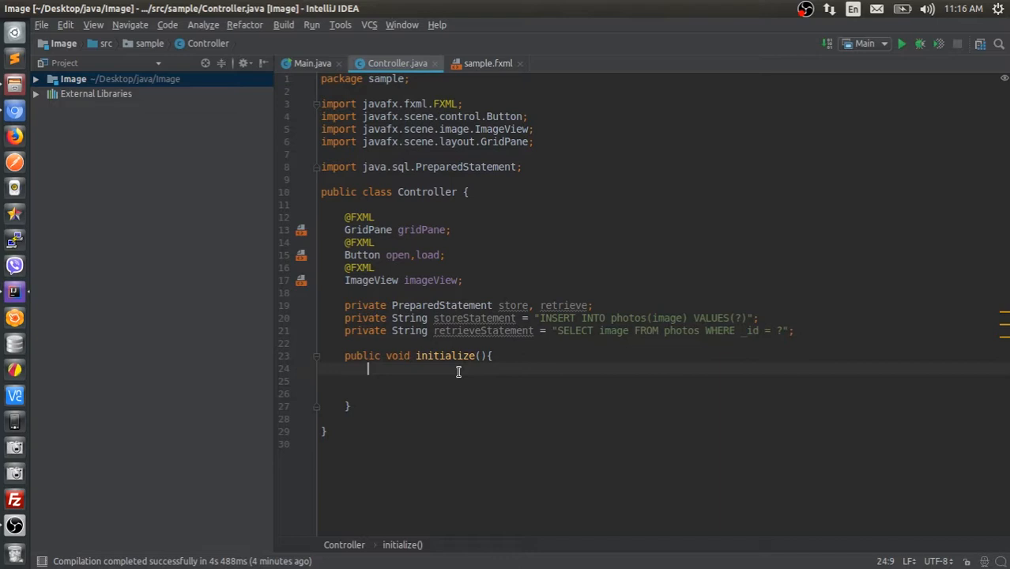
# In a try block, get a Connection from DriverManager to jdbc:mysql://127.0.0.1/java
pyautogui.press('Return')
pyautogui.write('tr')
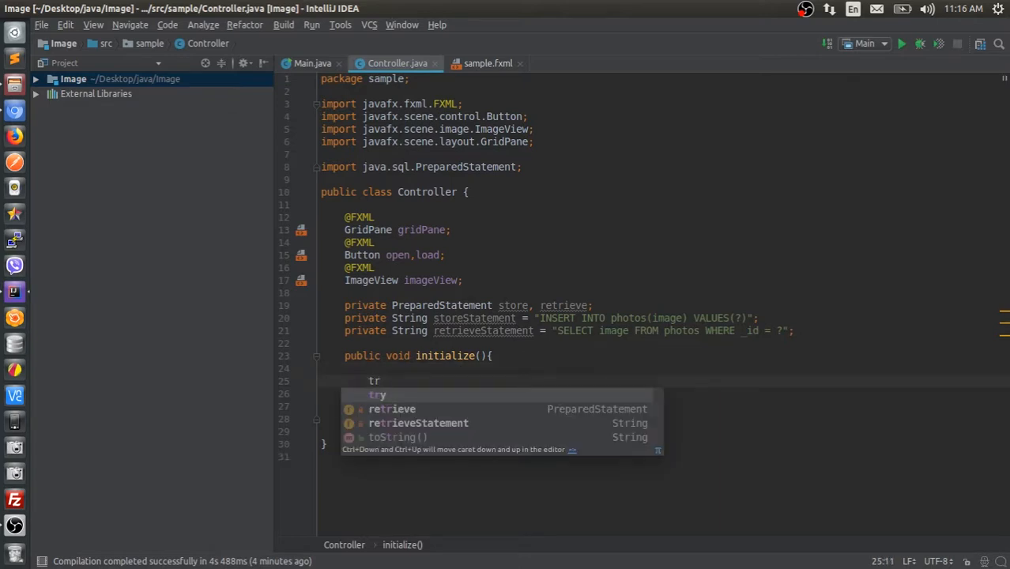
pyautogui.press('Return')
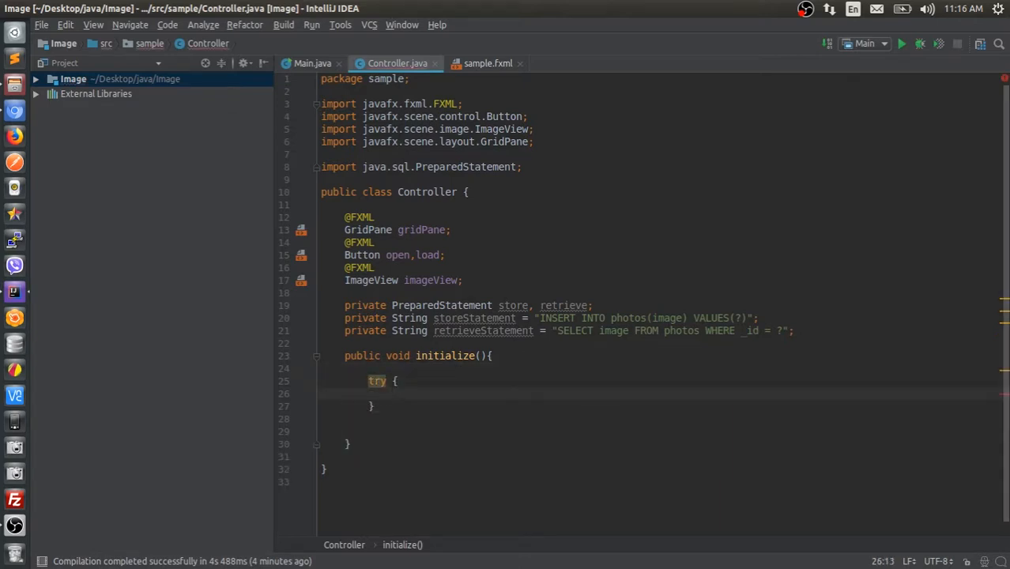
pyautogui.scroll(-1, 642, 304)
pyautogui.write('Connec')
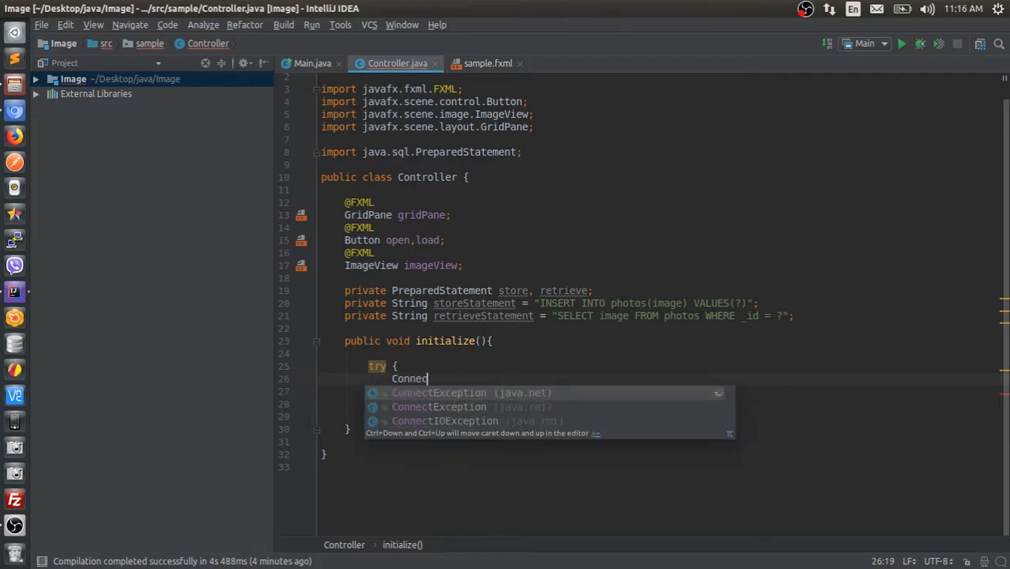
pyautogui.write('tion')
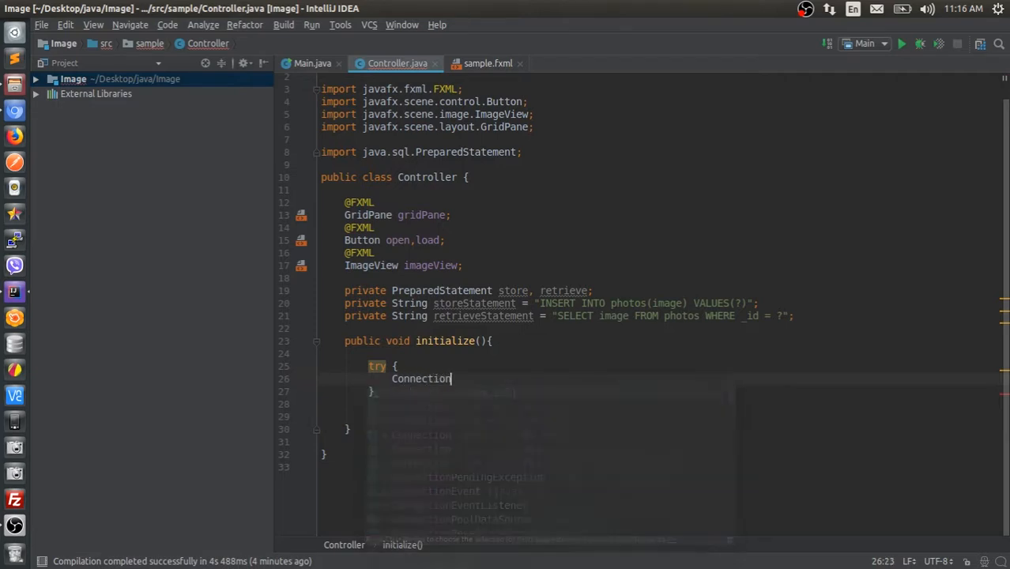
pyautogui.write(' c')
pyautogui.press('Return')
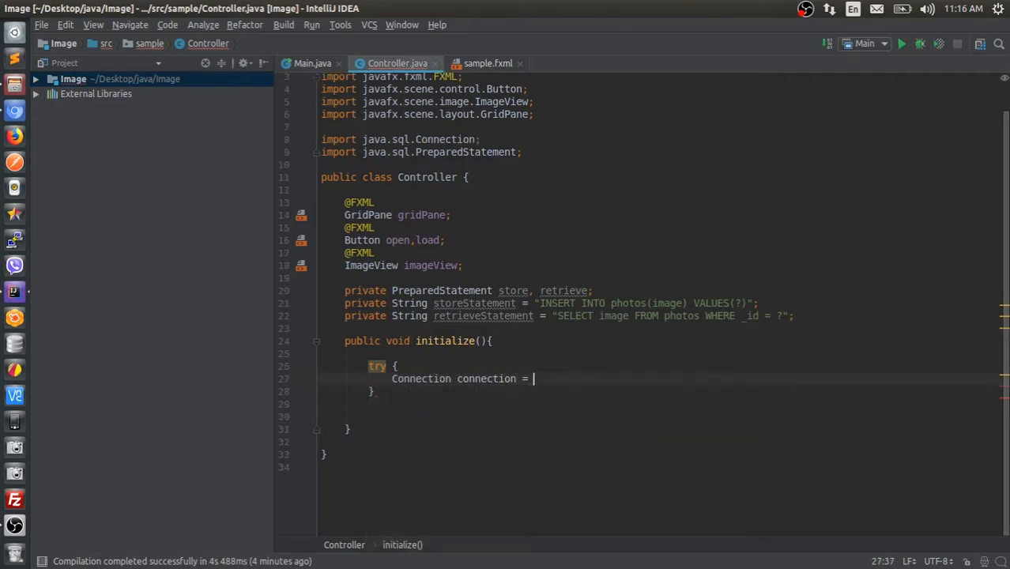
pyautogui.write('Drive')
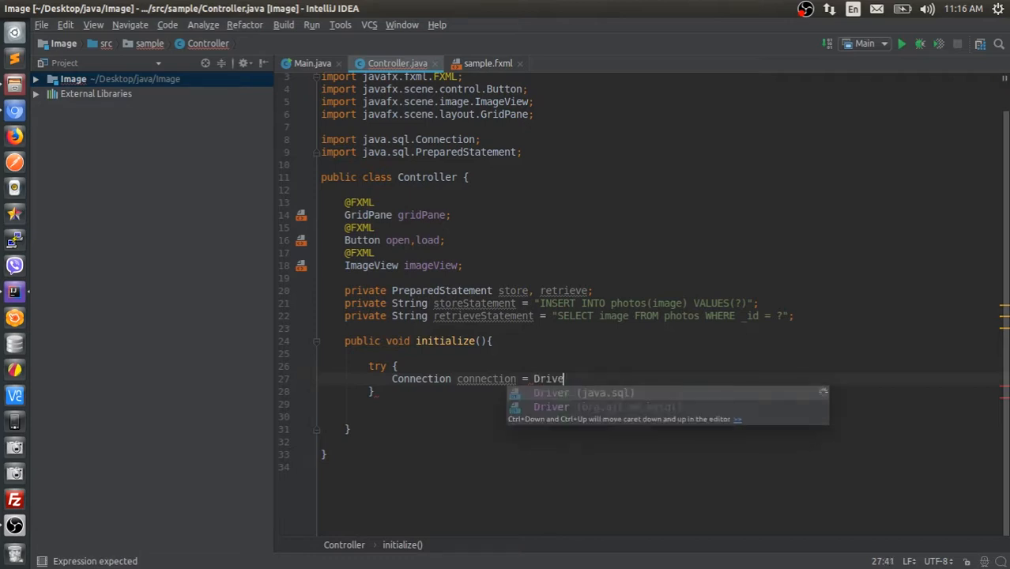
pyautogui.write('rMa')
pyautogui.press('Return')
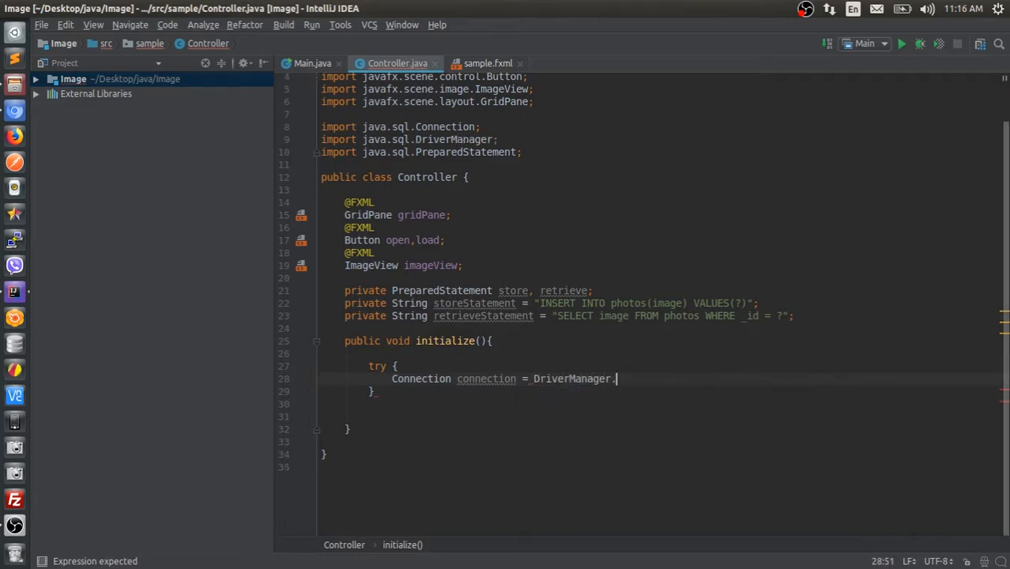
pyautogui.write('.')
pyautogui.press('Return')
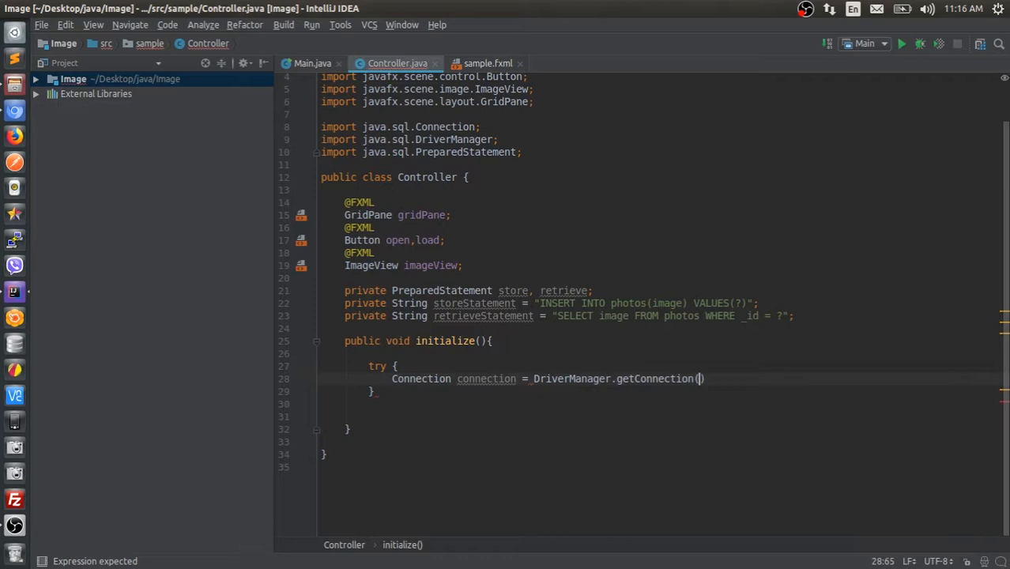
pyautogui.write('"')
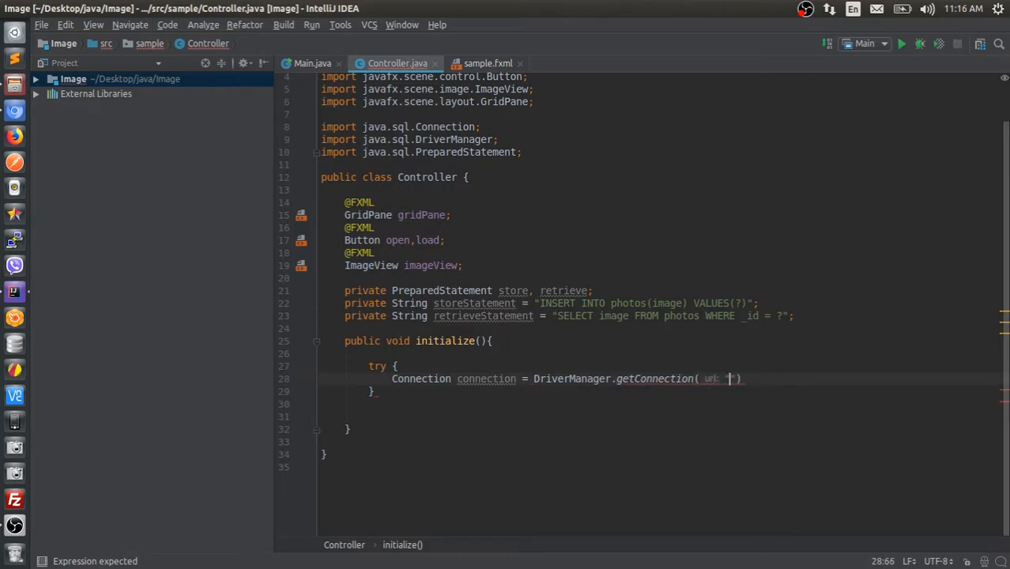
pyautogui.press('Down')
pyautogui.press('Up')
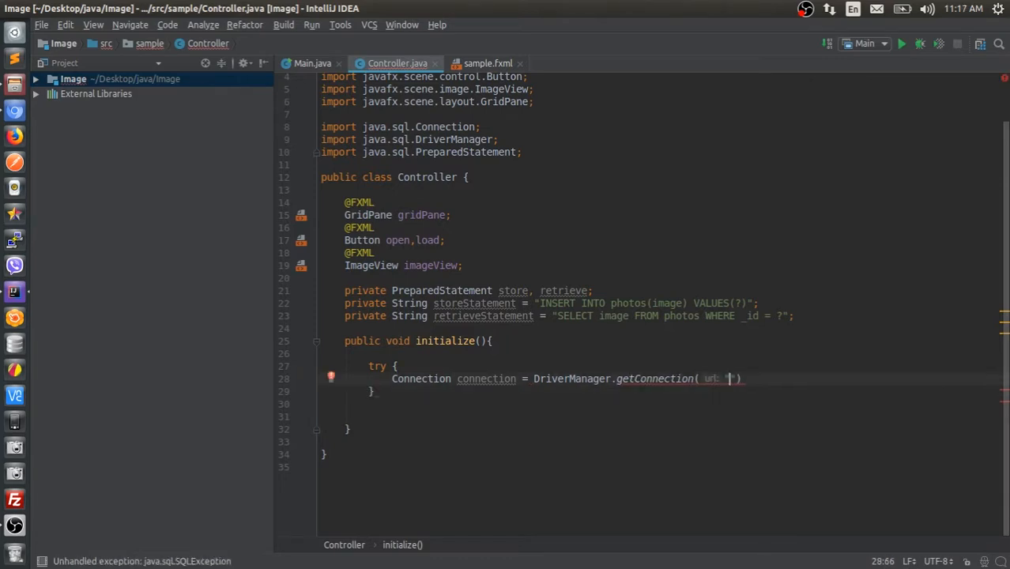
pyautogui.write('jdbc')
pyautogui.press('Right')
pyautogui.press('Left')
pyautogui.write(':mysql')
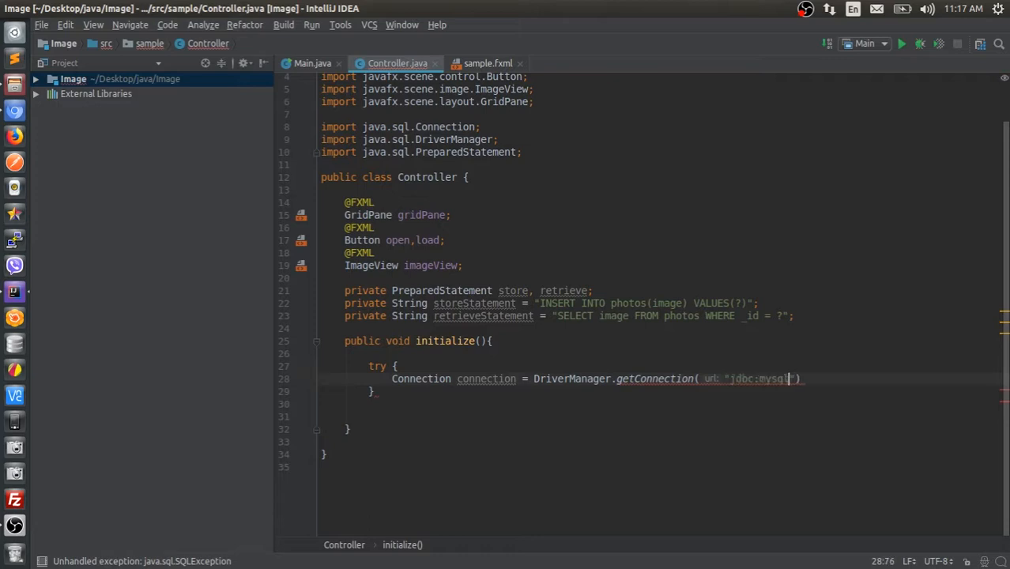
pyautogui.write('://12')
pyautogui.write('7.0.0.1')
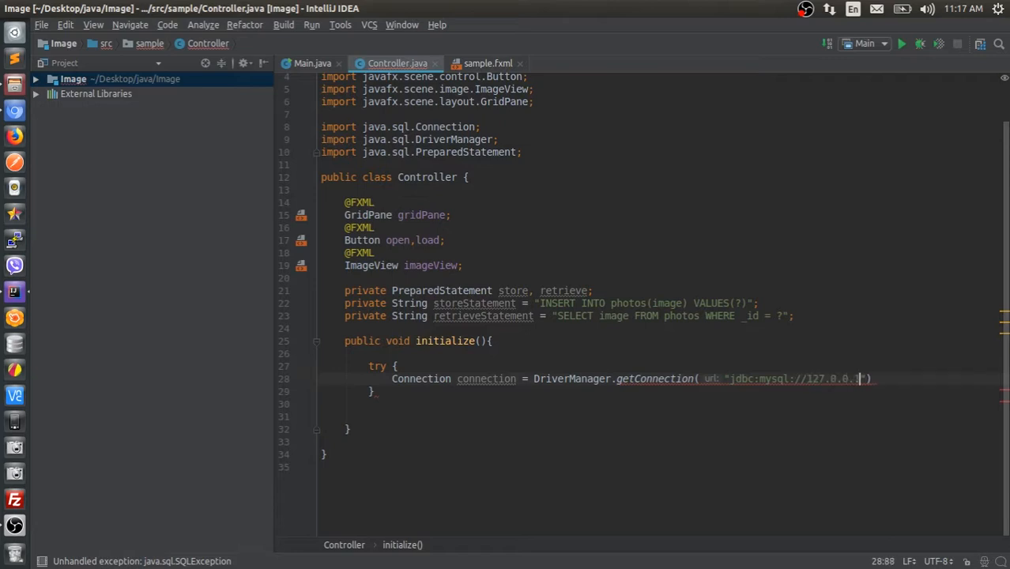
pyautogui.write('/')
pyautogui.write('java"')
pyautogui.write(', "ro')
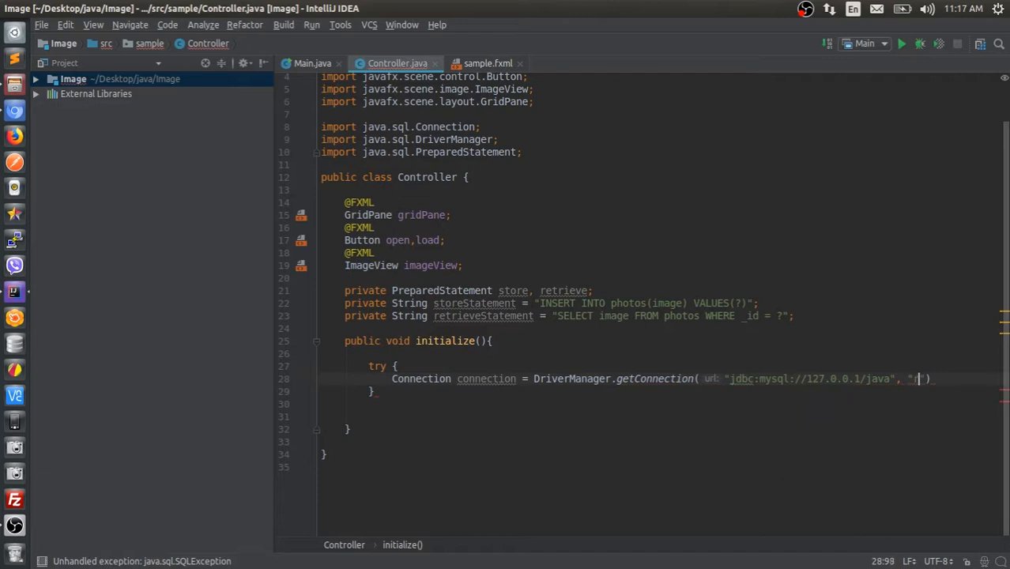
pyautogui.write('ot", "')
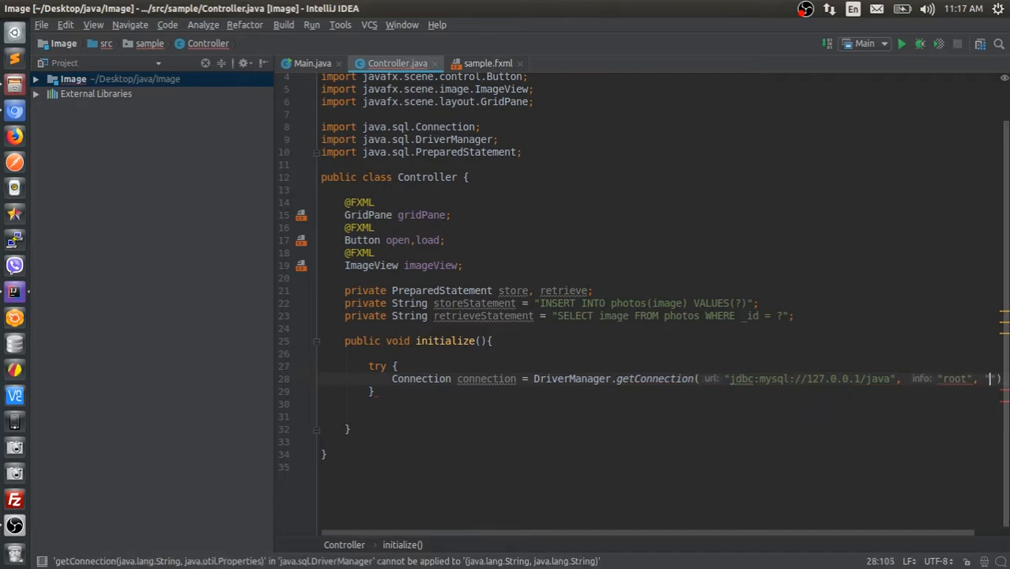
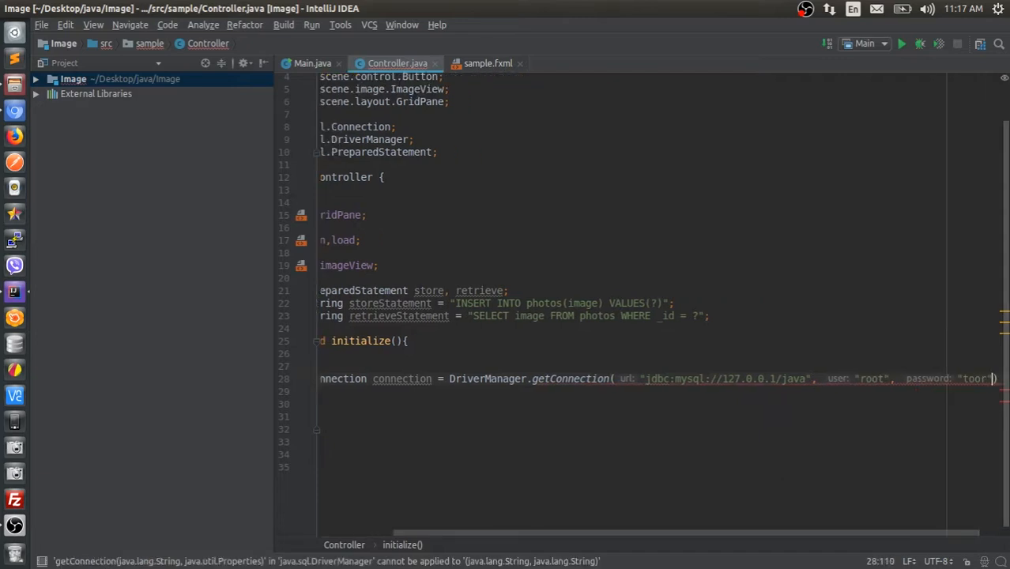
pyautogui.write(')')
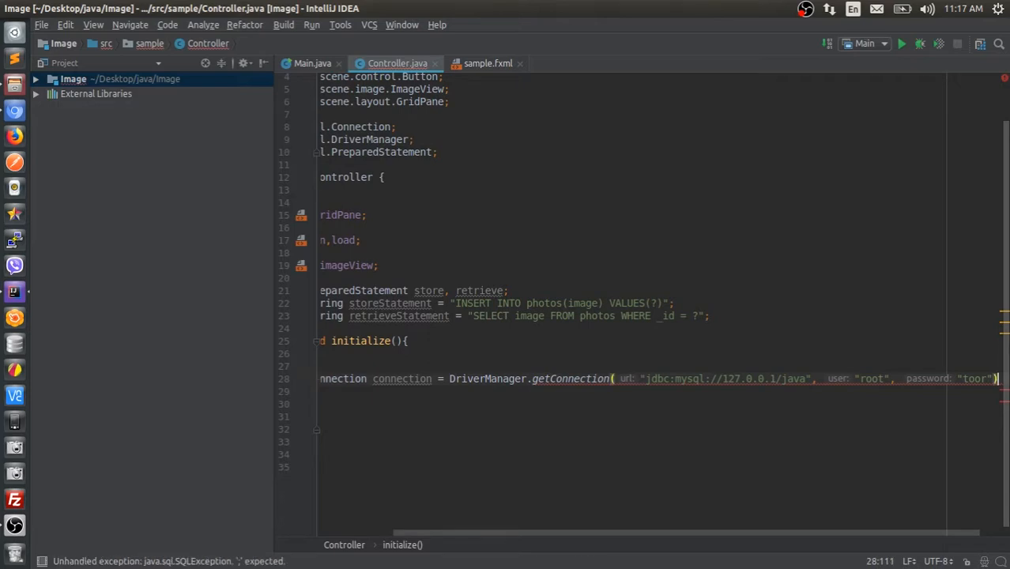
# Pass "root" and the password as user credentials, wrapped onto a second line
pyautogui.click(814, 379)
pyautogui.press('Return')
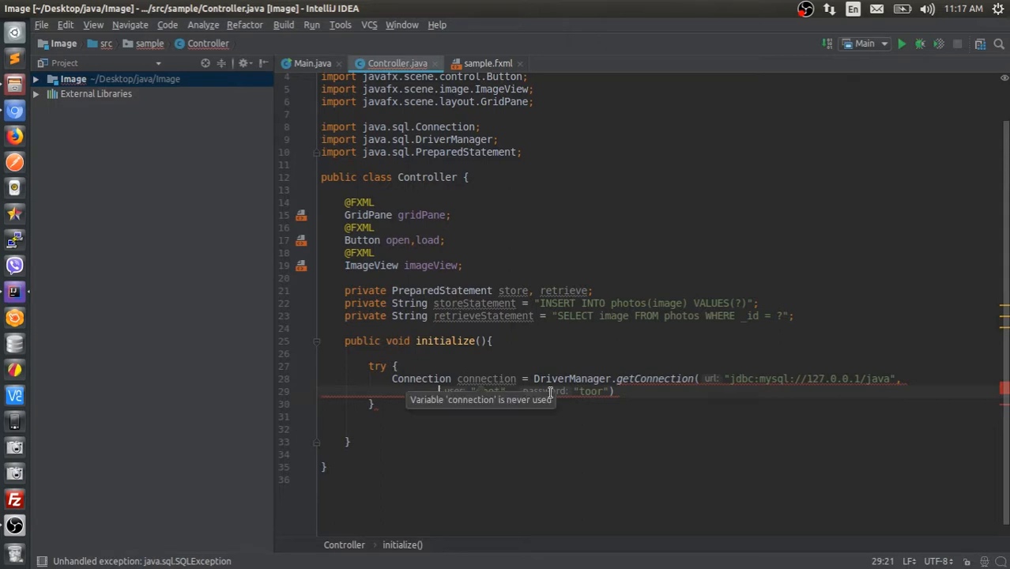
pyautogui.click(652, 393)
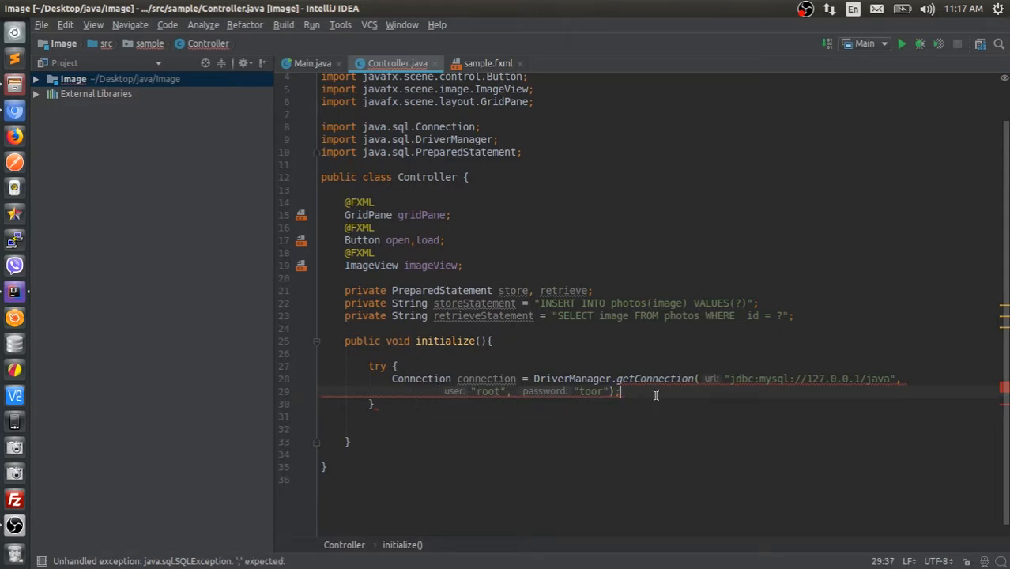
pyautogui.write(';')
# Catch SQLException and print e.getMessage()
pyautogui.press('Down')
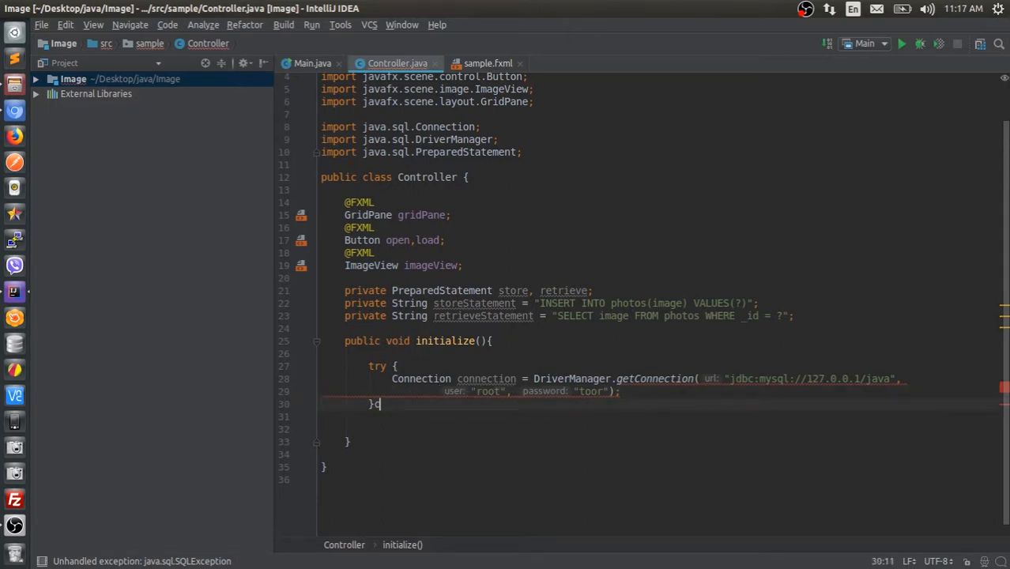
pyautogui.write('catch (SQ')
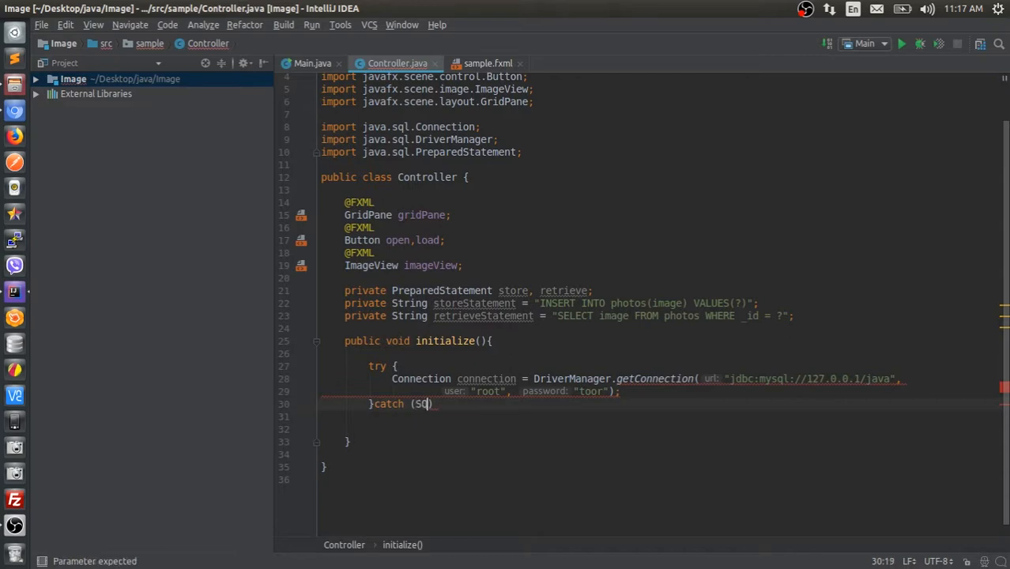
pyautogui.write('L')
pyautogui.press('Return')
pyautogui.write('e){')
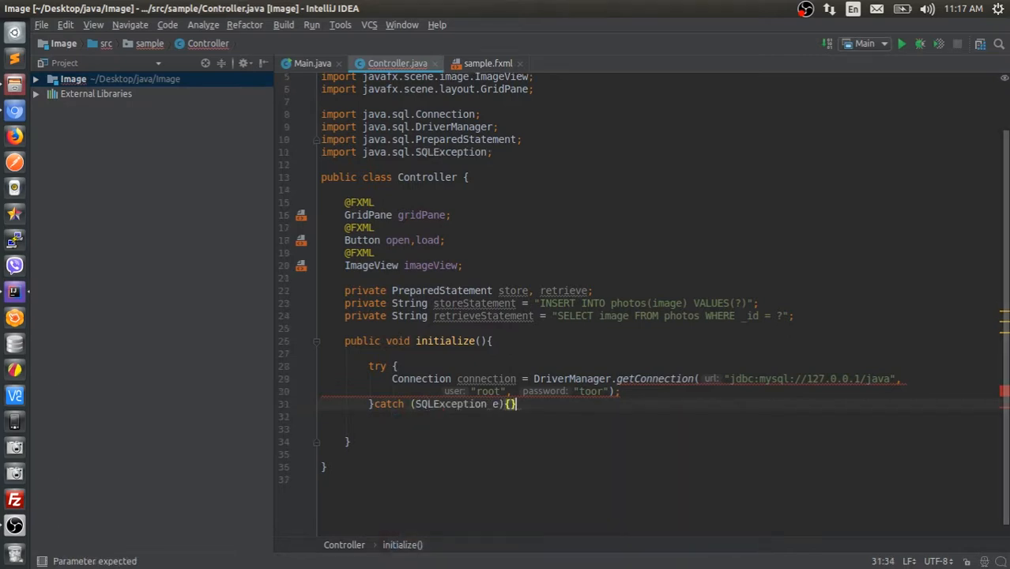
pyautogui.press('Return')
pyautogui.write('sou')
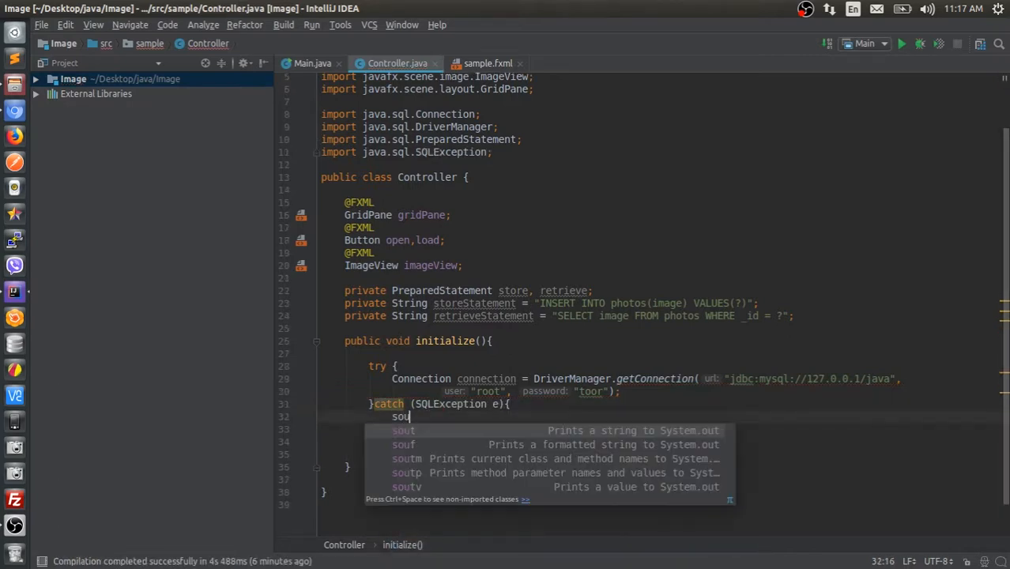
pyautogui.press('Tab')
pyautogui.write('e.')
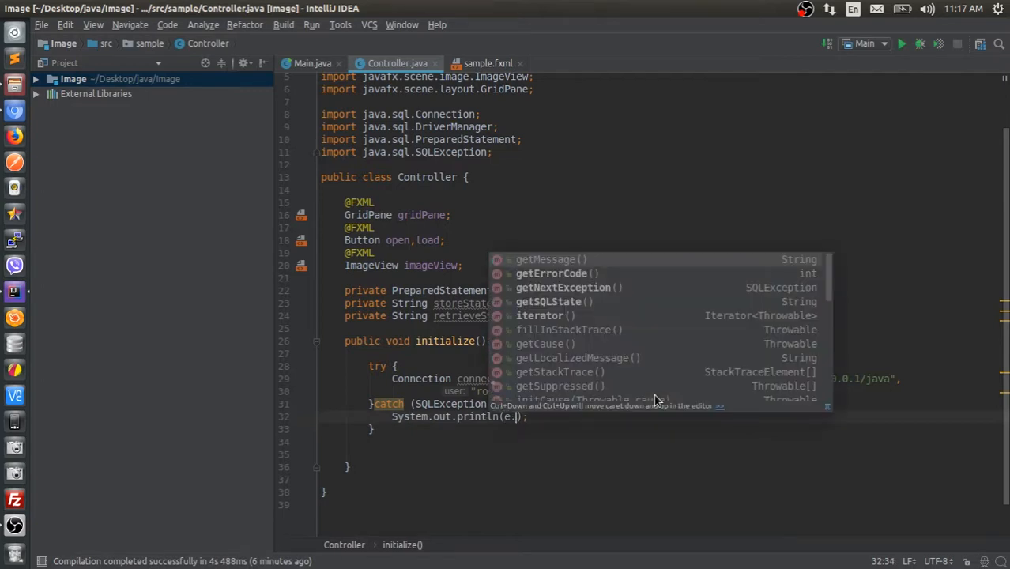
pyautogui.press('Return')
pyautogui.scroll(-1, 652, 395)
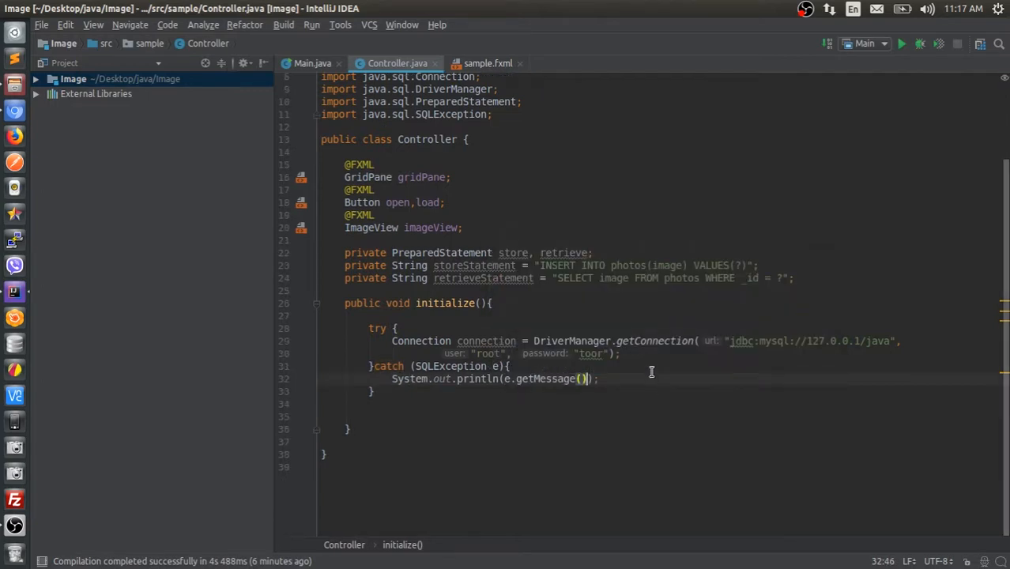
# Run the app, let the empty Hello World window appear, and close it for exit code 0
pyautogui.click(653, 353)
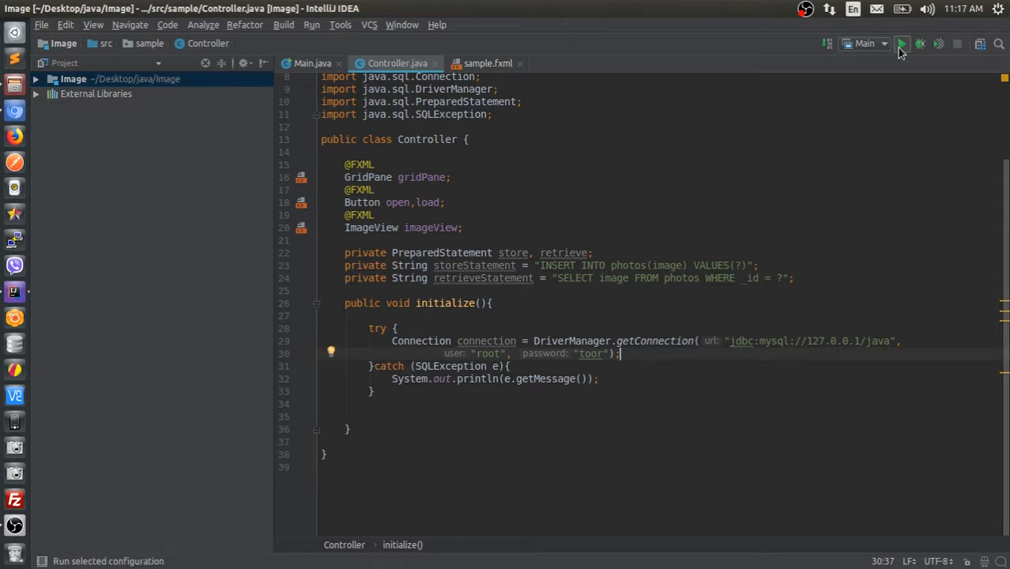
pyautogui.click(901, 45)
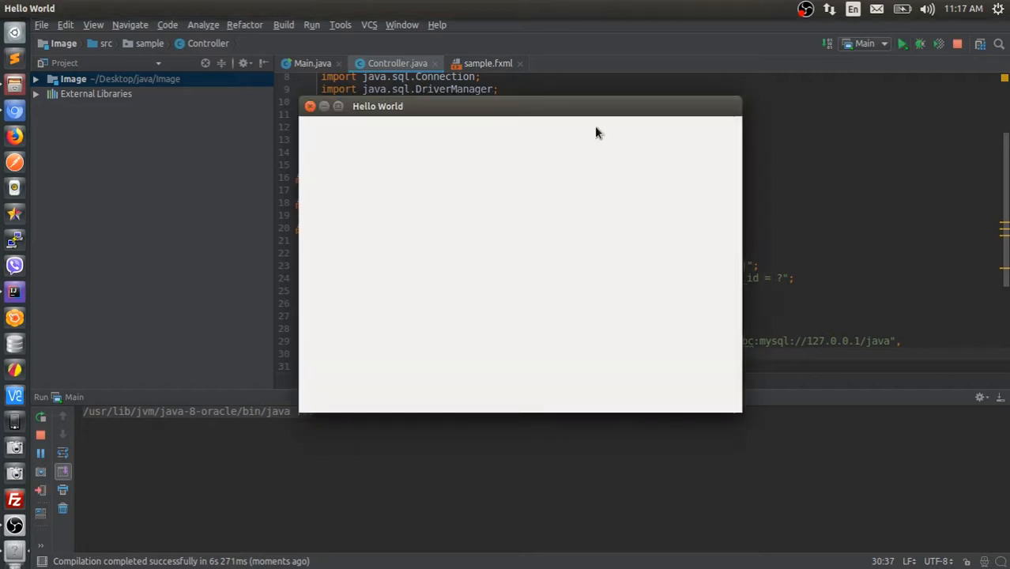
pyautogui.click(310, 107)
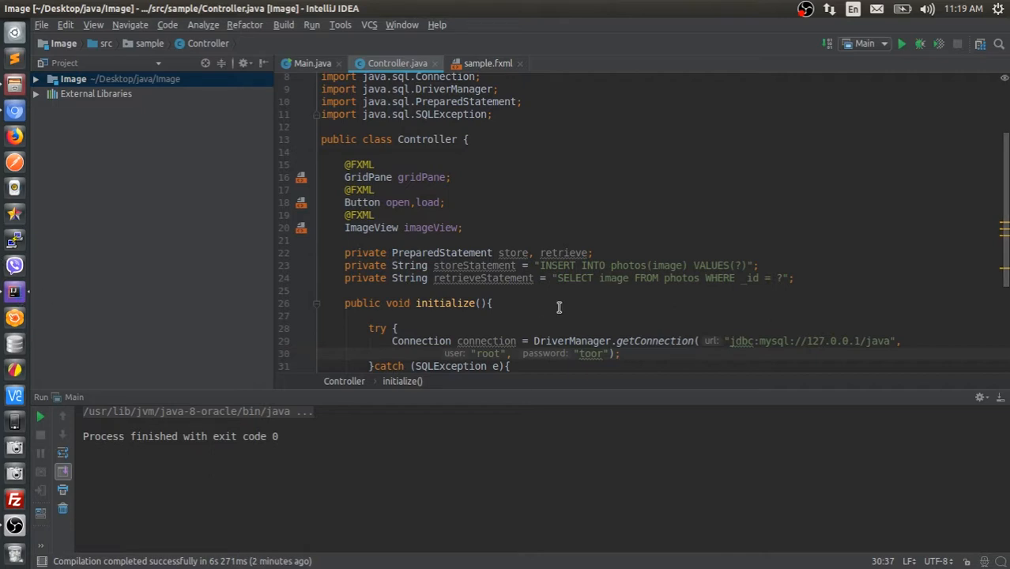
pyautogui.scroll(-2, 559, 308)
pyautogui.scroll(-1, 559, 307)
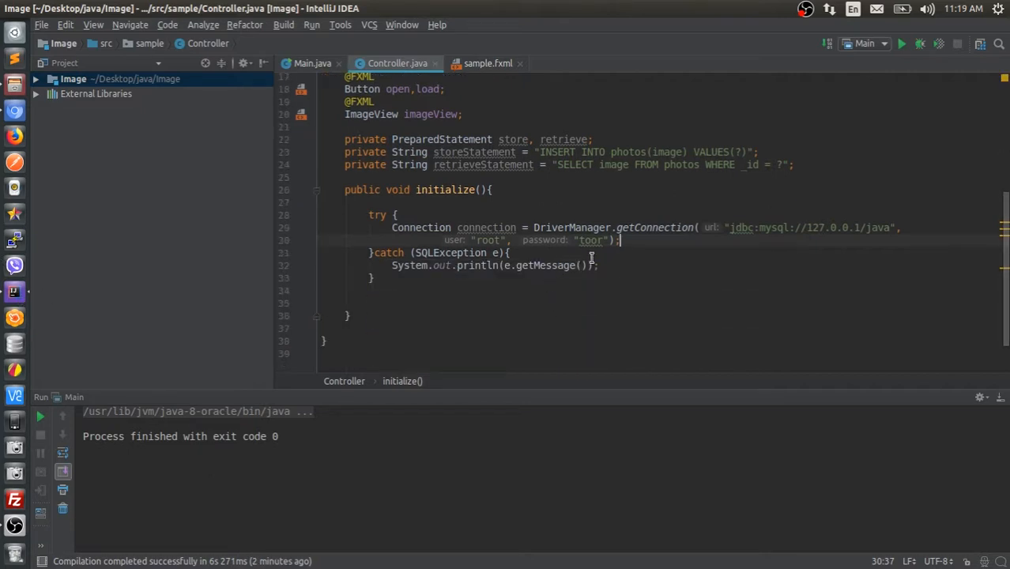
# Add store = connection.prepareStatement(storeStatement); after getConnection
pyautogui.press('Return')
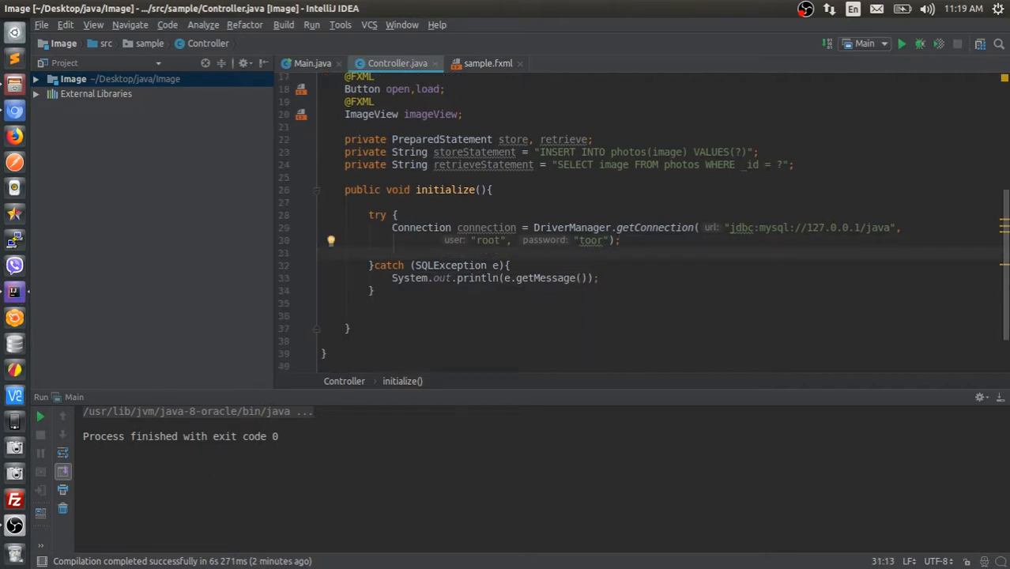
pyautogui.write('so')
pyautogui.press('BackSpace')
pyautogui.press('BackSpace')
pyautogui.press('BackSpace')
pyautogui.write('store = co')
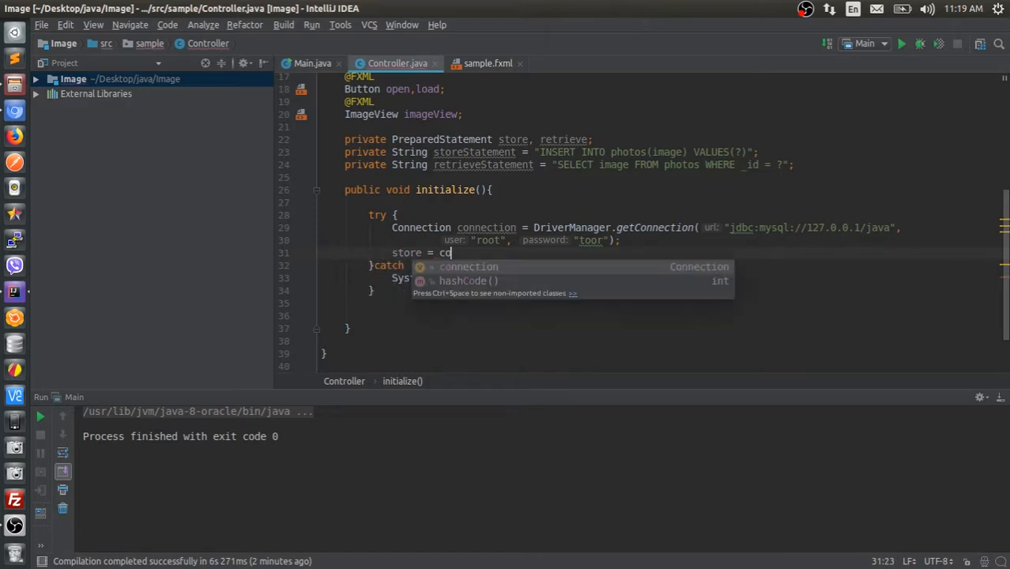
pyautogui.press('Return')
pyautogui.write('.')
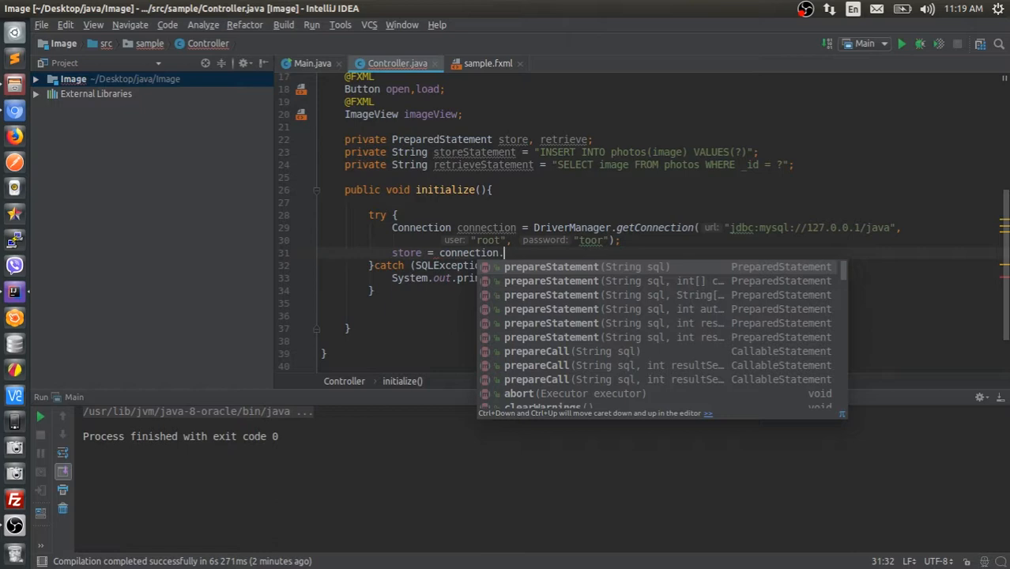
pyautogui.press('Return')
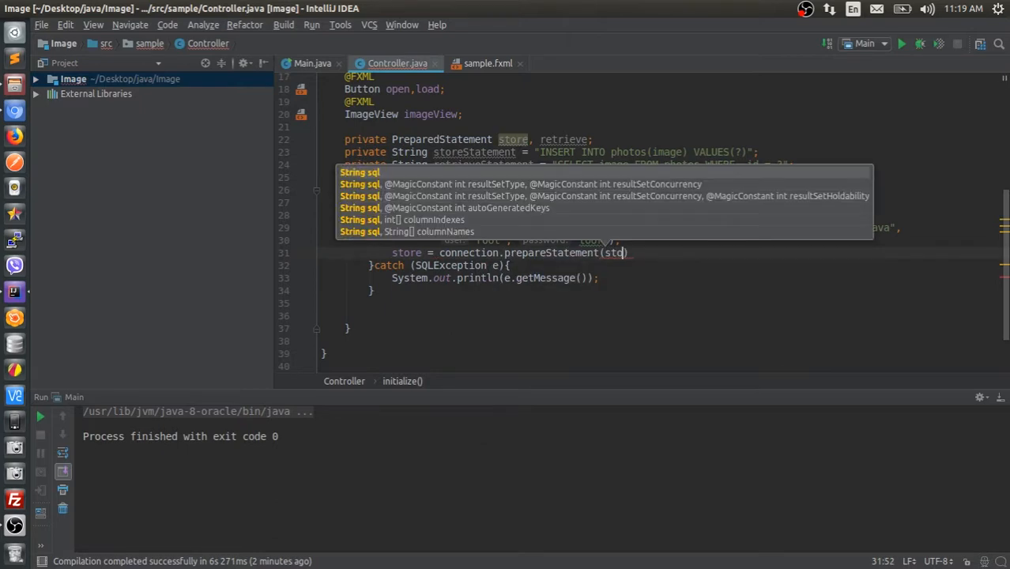
pyautogui.write('store')
pyautogui.press('Return')
pyautogui.press('End')
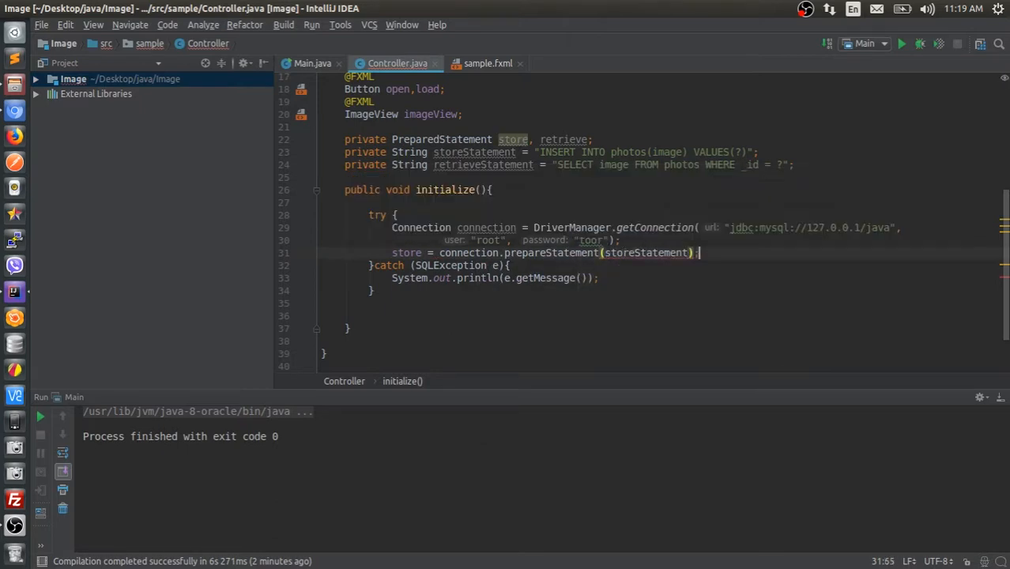
pyautogui.write(';')
# Add retrieve = connection.prepareStatement(retrieveStatement); on the next line
pyautogui.press('Return')
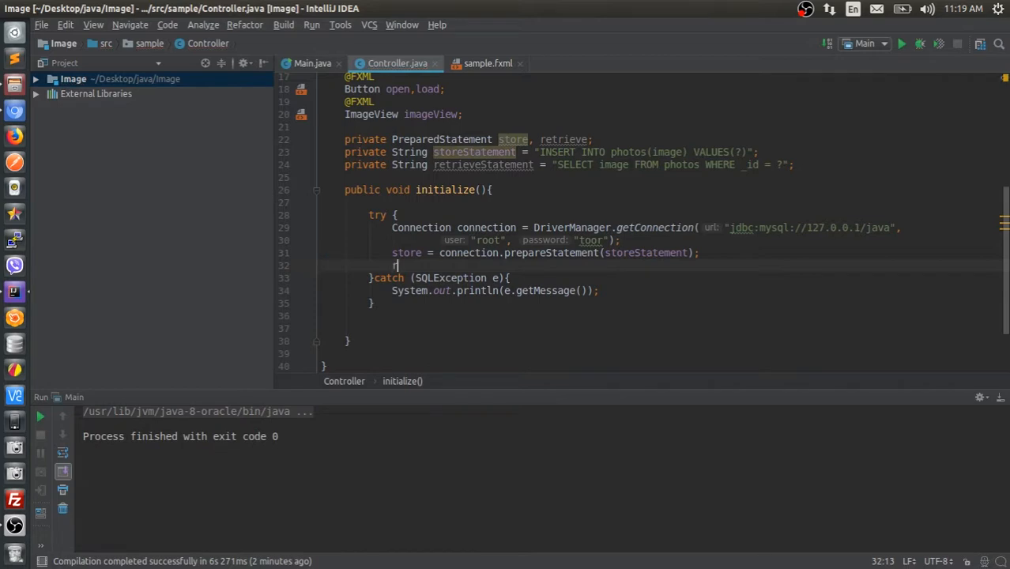
pyautogui.write('ret')
pyautogui.press('Down')
pyautogui.press('Return')
pyautogui.write('= co')
pyautogui.press('Return')
pyautogui.write('.')
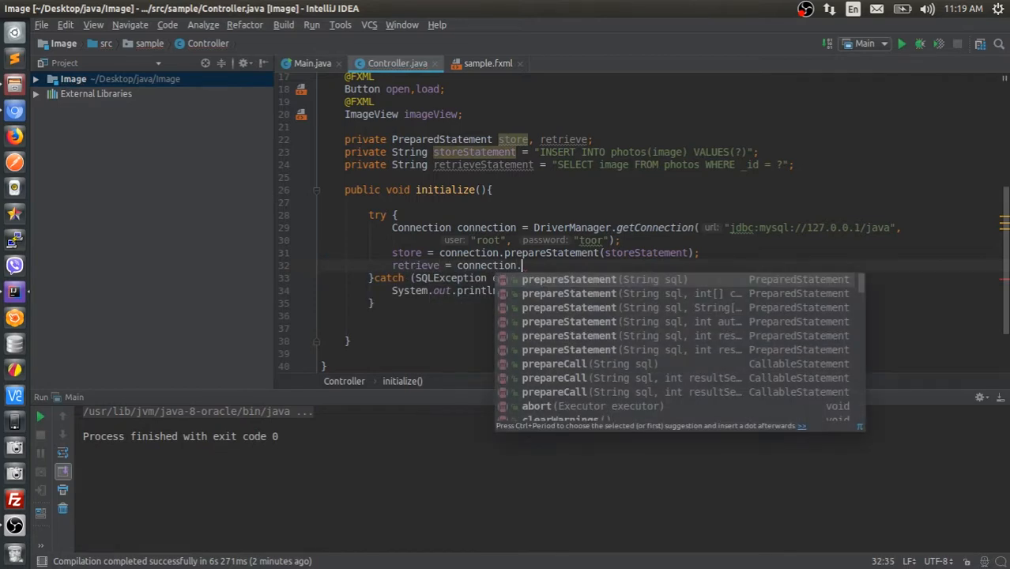
pyautogui.press('Return')
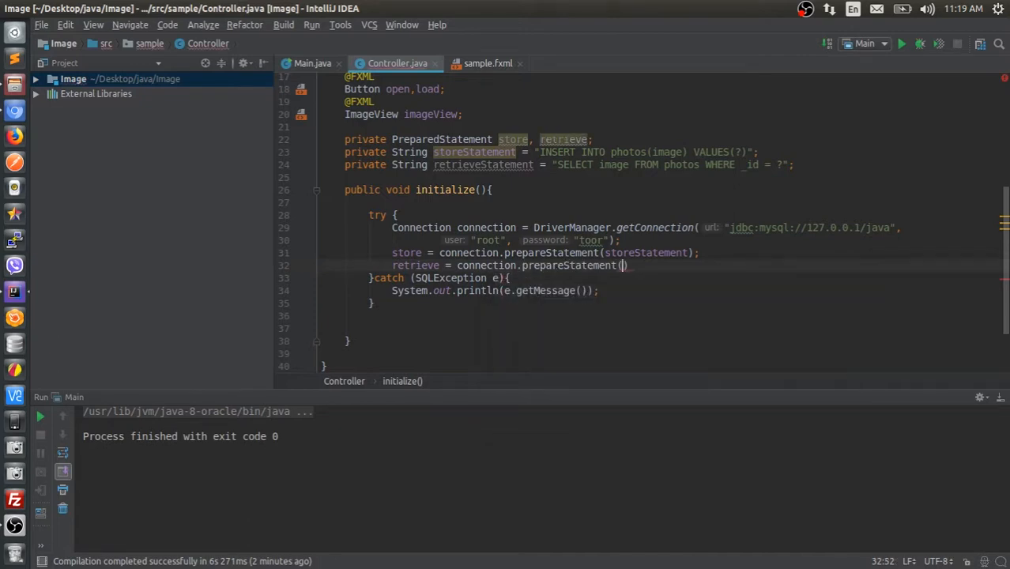
pyautogui.write('re')
pyautogui.press('Return')
pyautogui.press('End')
pyautogui.write(';')
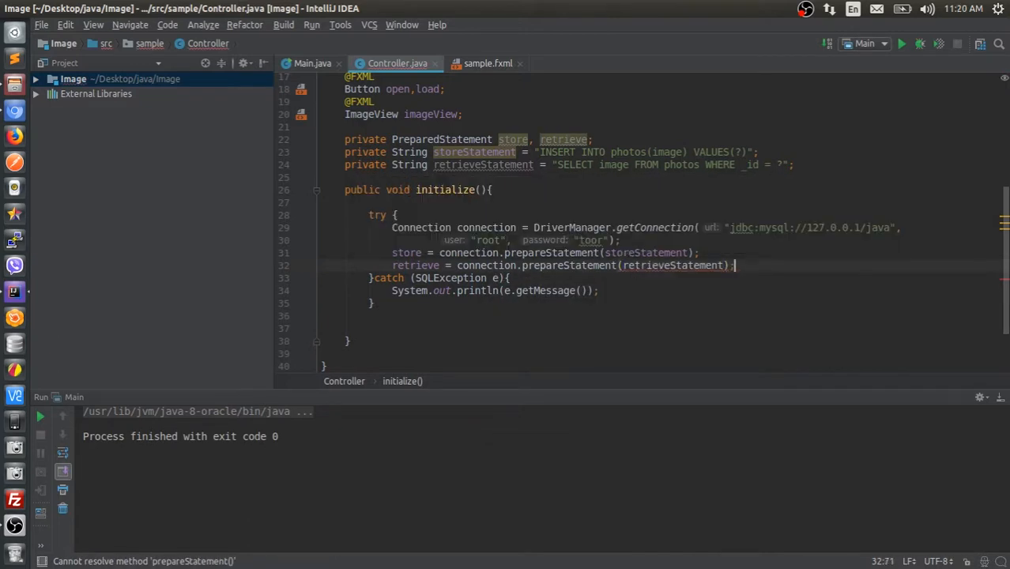
pyautogui.scroll(-3, 484, 268)
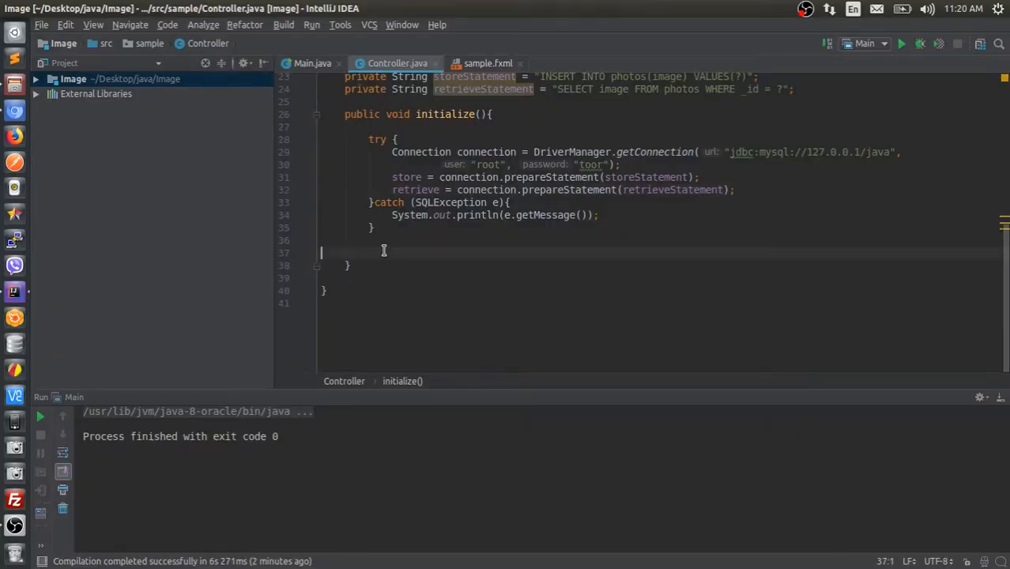
# Remove the extra blank lines around the try/catch in initialize()
pyautogui.press('BackSpace')
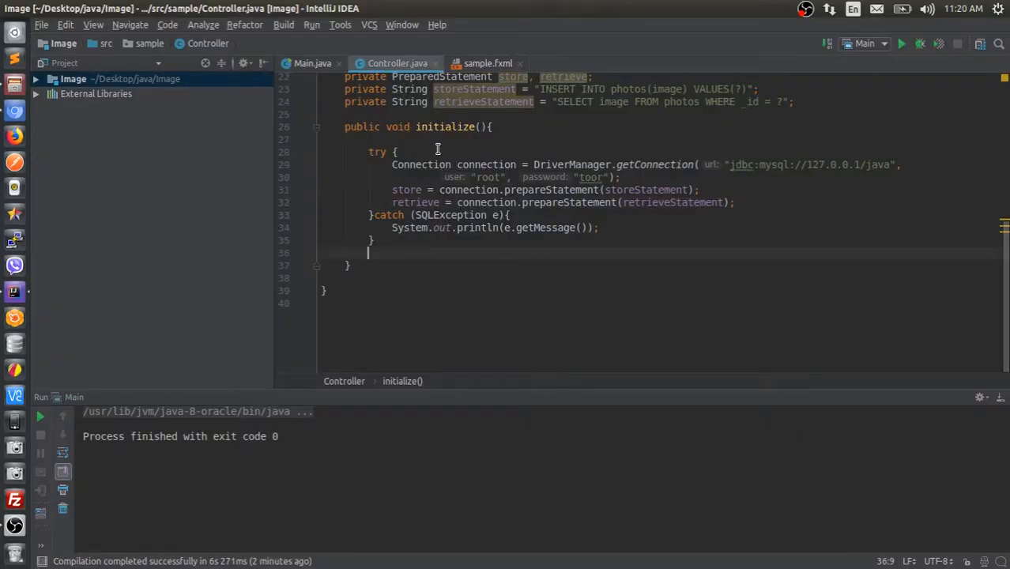
pyautogui.click(439, 140)
pyautogui.press('BackSpace')
pyautogui.click(425, 251)
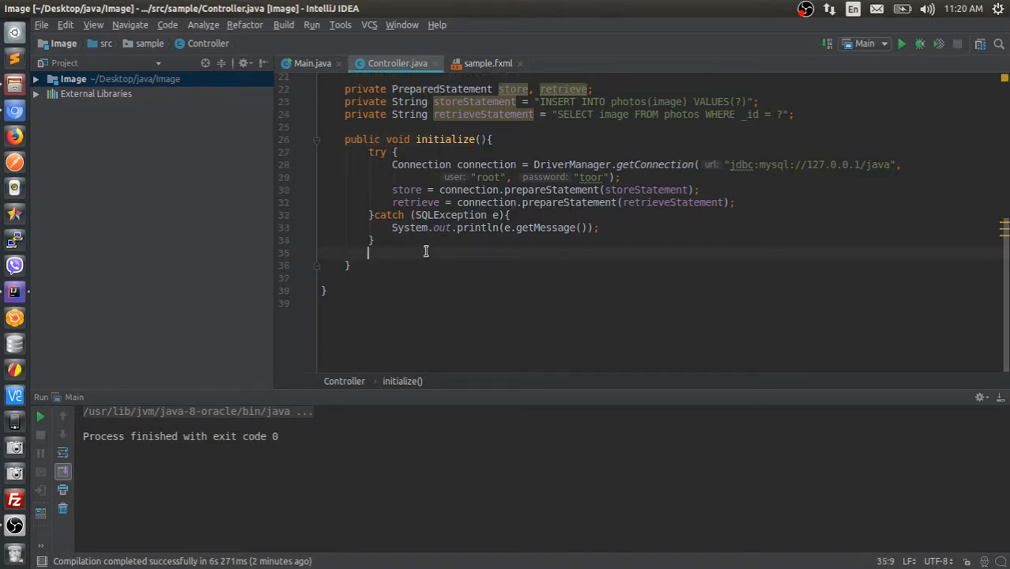
# Write a //Database Connection comment above the try block and start a line after the catch
pyautogui.click(512, 141)
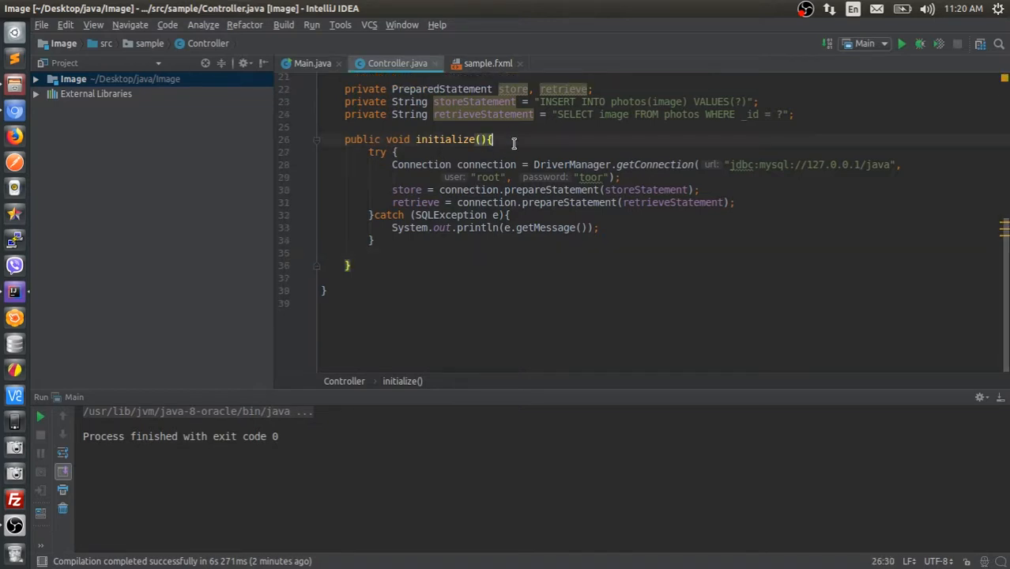
pyautogui.press('Return')
pyautogui.hotkey('ctrl', '/')
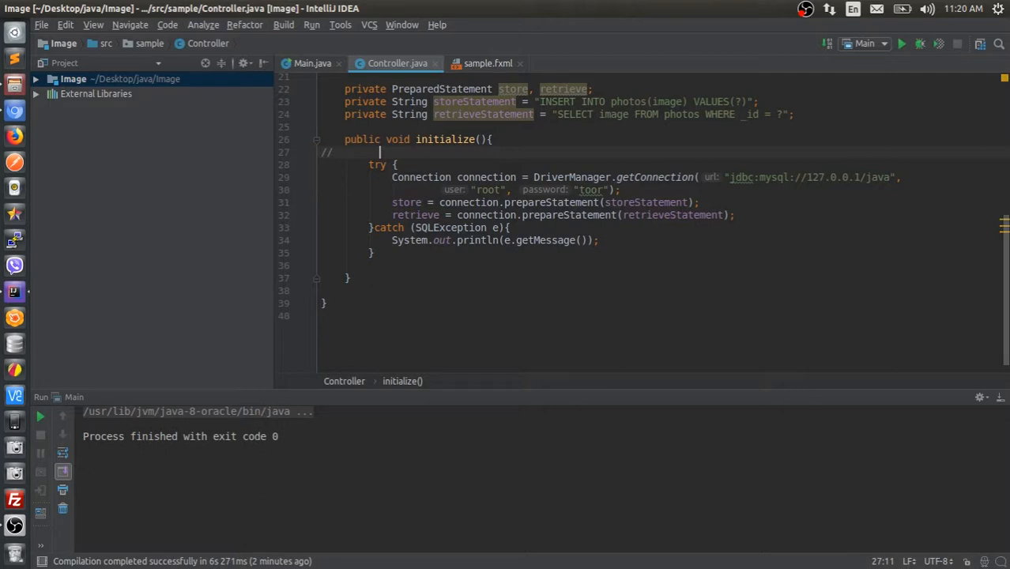
pyautogui.hotkey('ctrl', '/')
pyautogui.write('//I')
pyautogui.write('tabase')
pyautogui.write('Conenction')
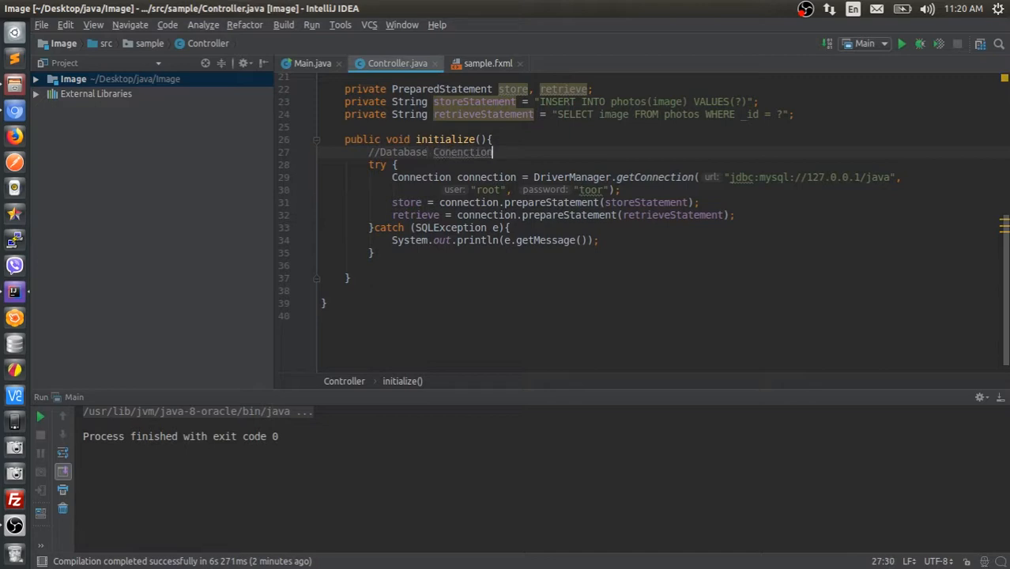
pyautogui.press('BackSpace')
pyautogui.press('BackSpace')
pyautogui.press('BackSpace')
pyautogui.press('BackSpace')
pyautogui.press('BackSpace')
pyautogui.press('BackSpace')
pyautogui.write('enc')
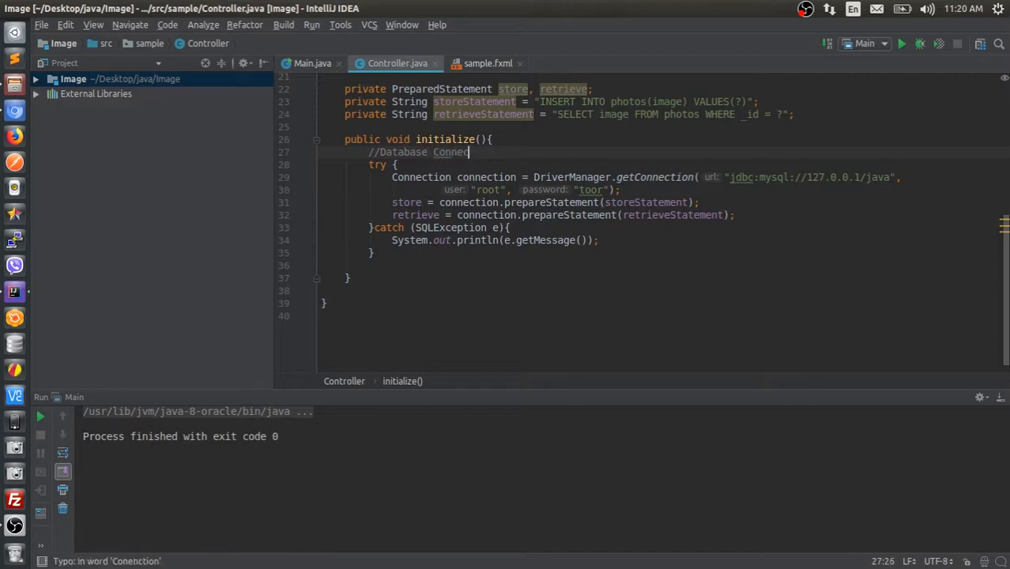
pyautogui.write('tion')
pyautogui.click(418, 254)
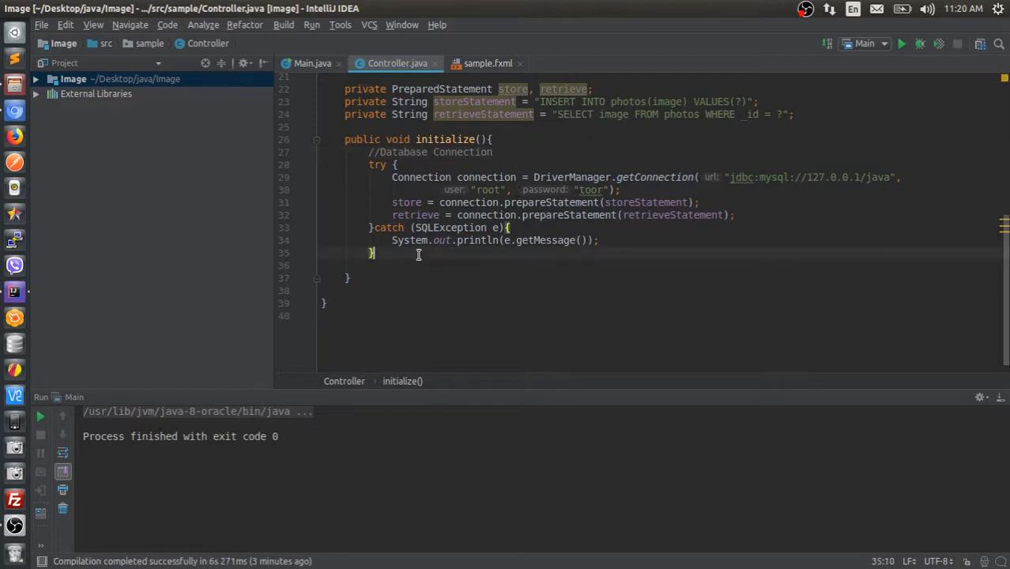
pyautogui.press('Return')
pyautogui.press('Return')
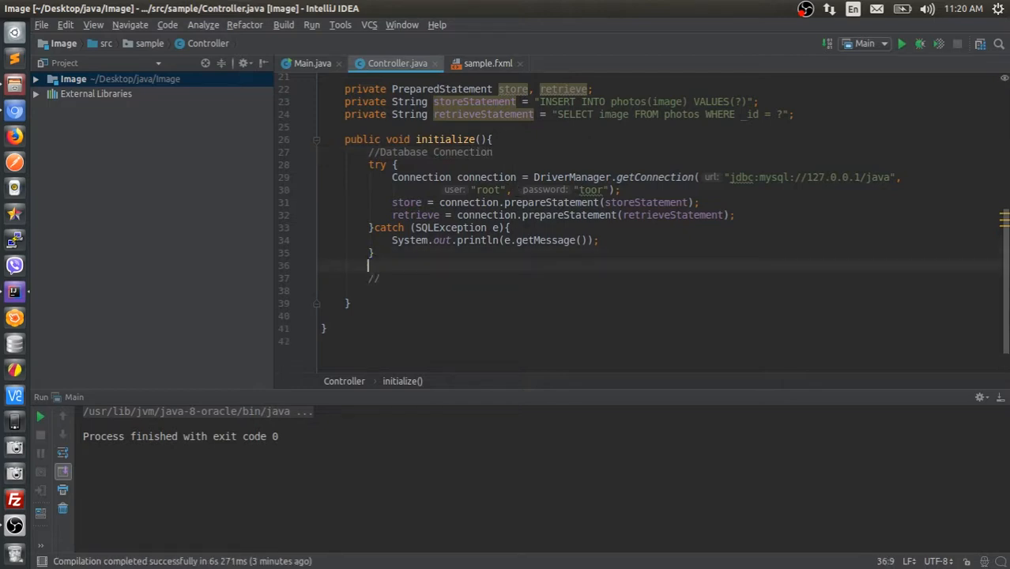
pyautogui.write('//Even')
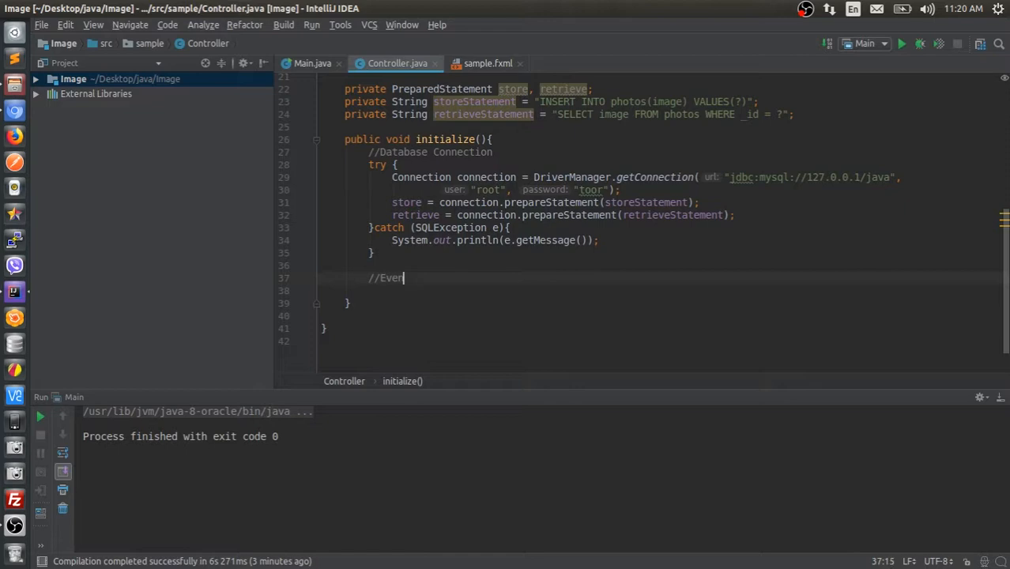
# Write //Button Event Handler and open.setOnAction(e->openAndSave()); below it
pyautogui.press('BackSpace')
pyautogui.press('BackSpace')
pyautogui.press('BackSpace')
pyautogui.write('utton ')
pyautogui.write('Event ')
pyautogui.write('Handle')
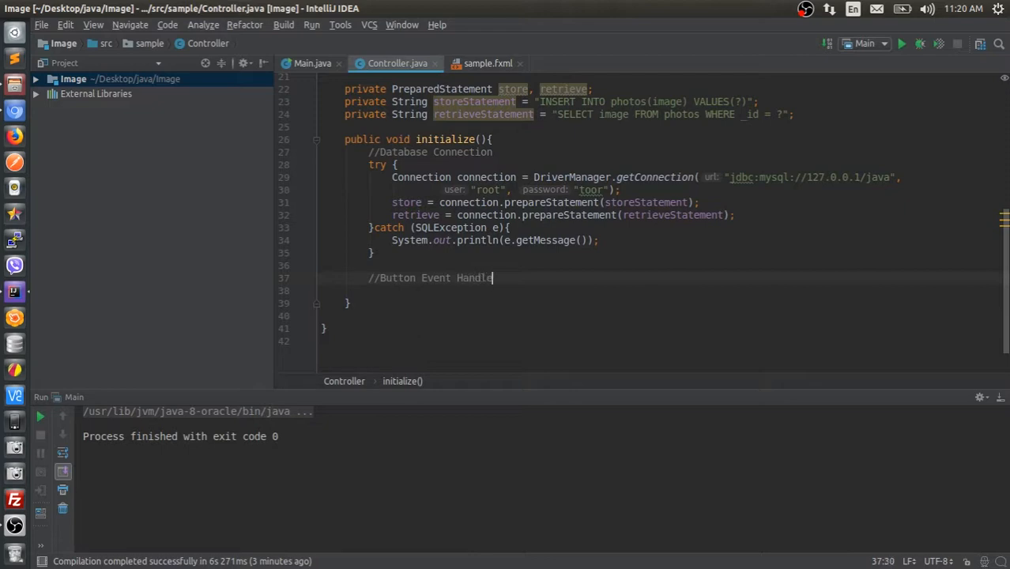
pyautogui.write('r')
pyautogui.press('Return')
pyautogui.write('pen.')
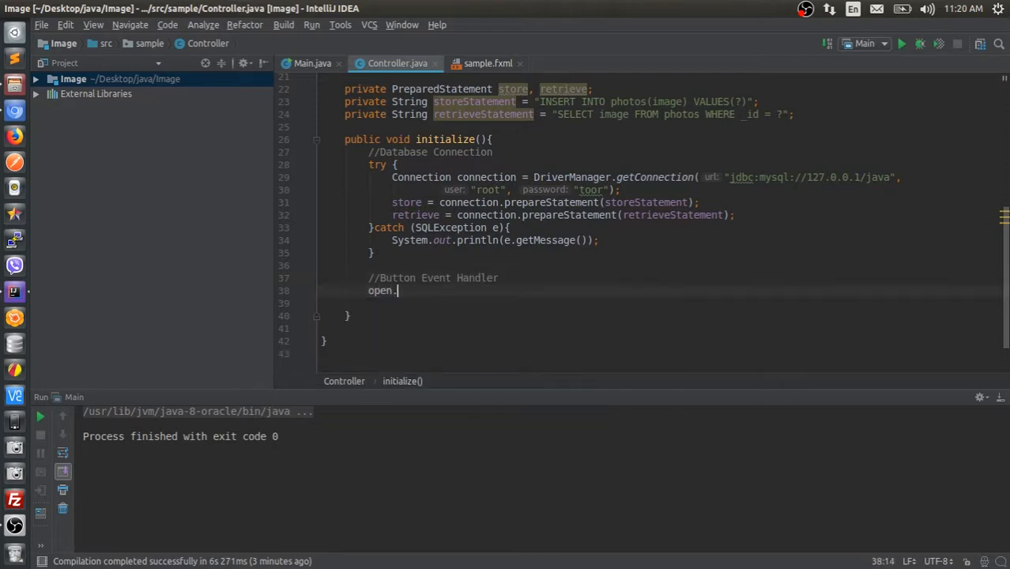
pyautogui.write('setOn')
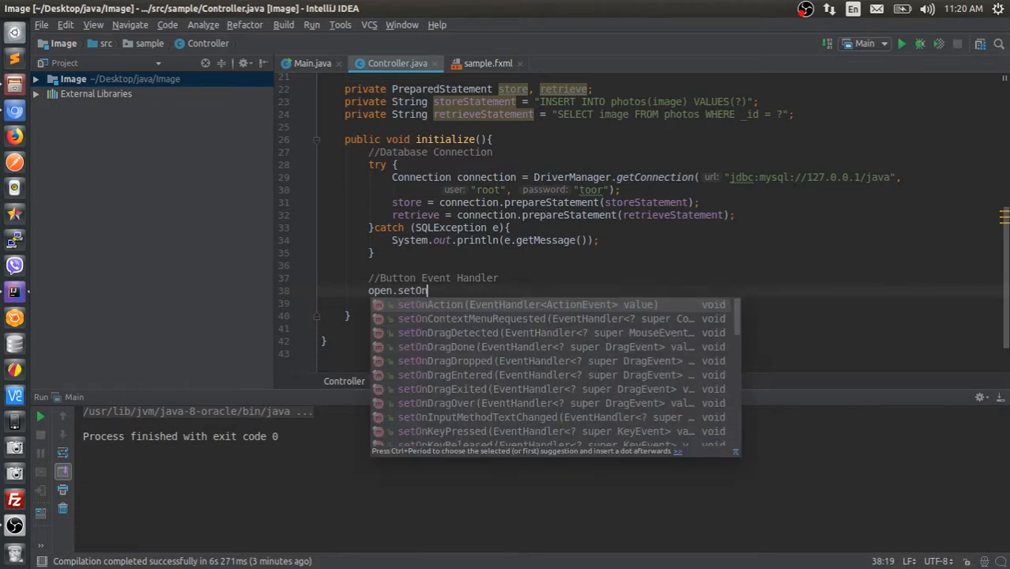
pyautogui.press('Return')
pyautogui.write('e-')
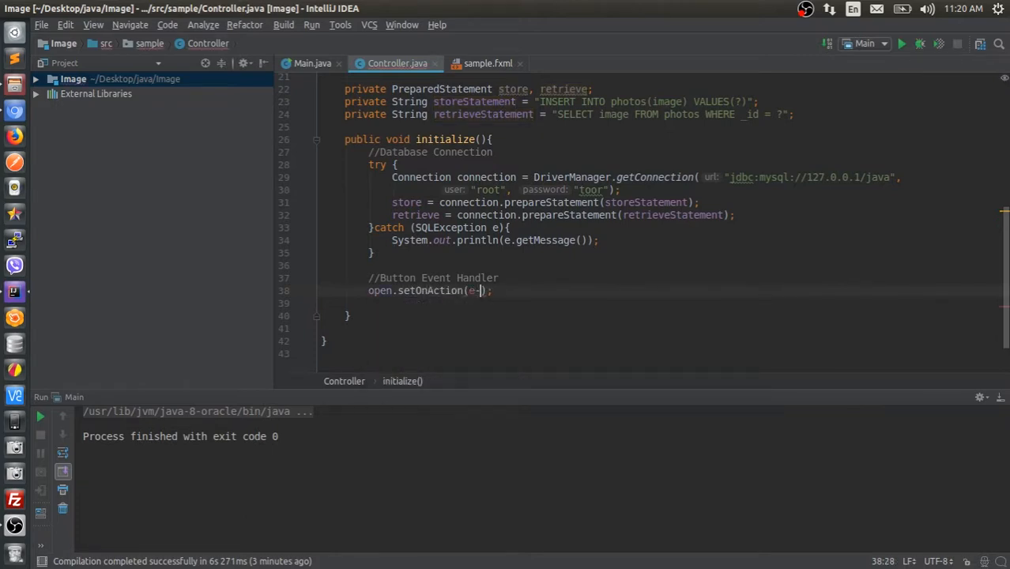
pyautogui.write('>')
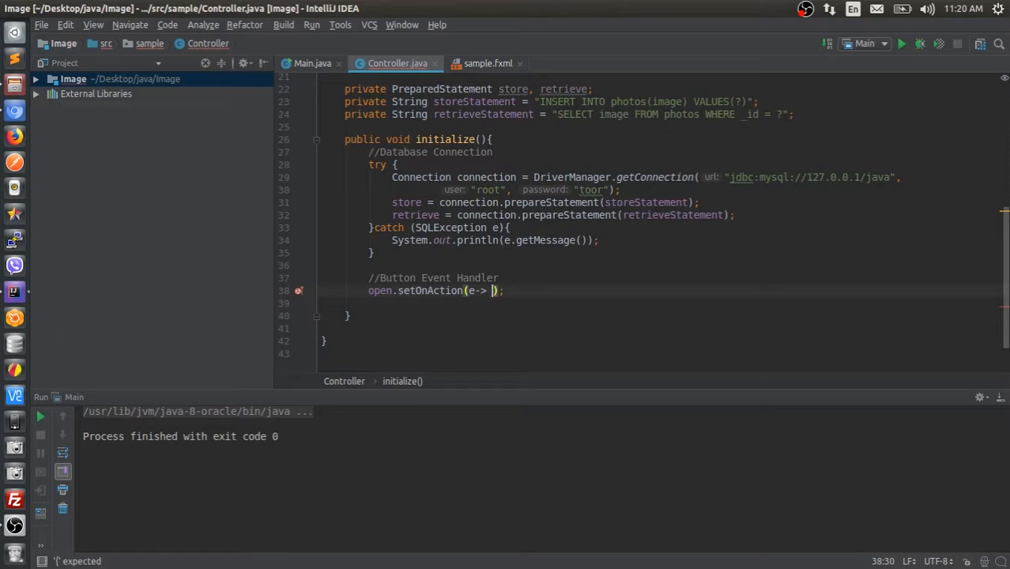
pyautogui.press('BackSpace')
pyautogui.write('s')
pyautogui.write('ave')
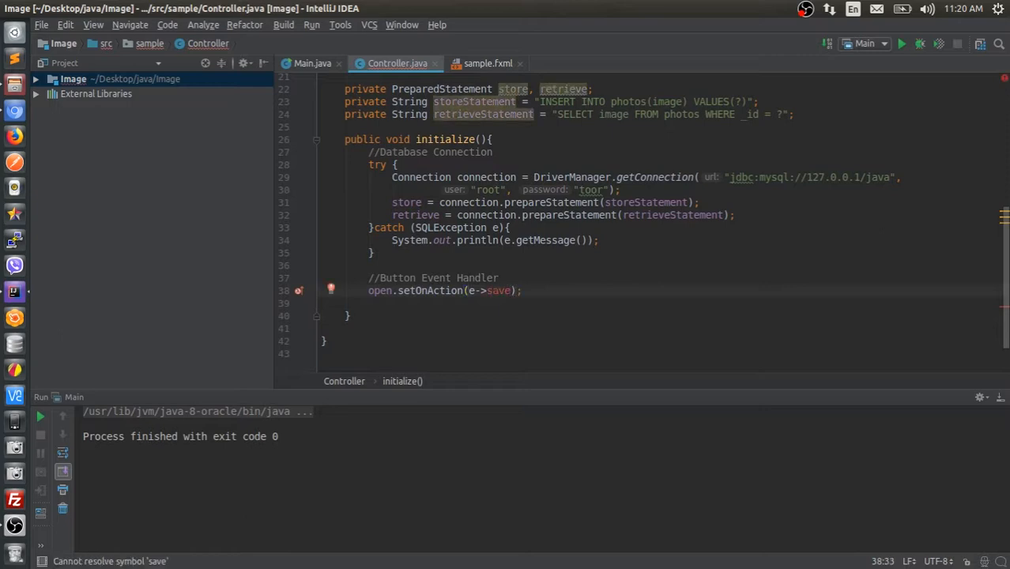
pyautogui.press('BackSpace')
pyautogui.write('e')
pyautogui.press('BackSpace')
pyautogui.press('BackSpace')
pyautogui.press('BackSpace')
pyautogui.write('ction(e->o')
pyautogui.write('pen')
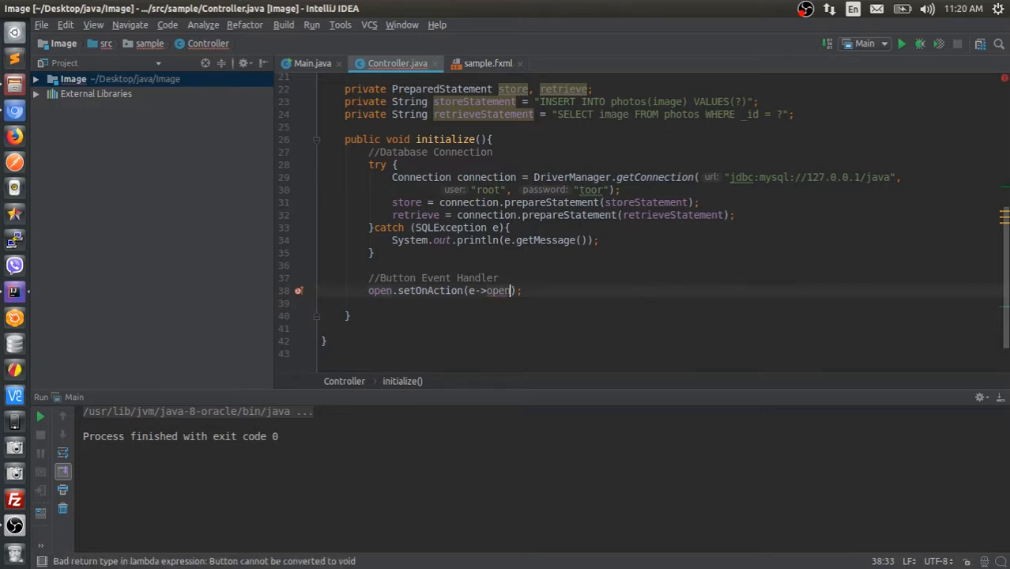
pyautogui.write('AndSave(')
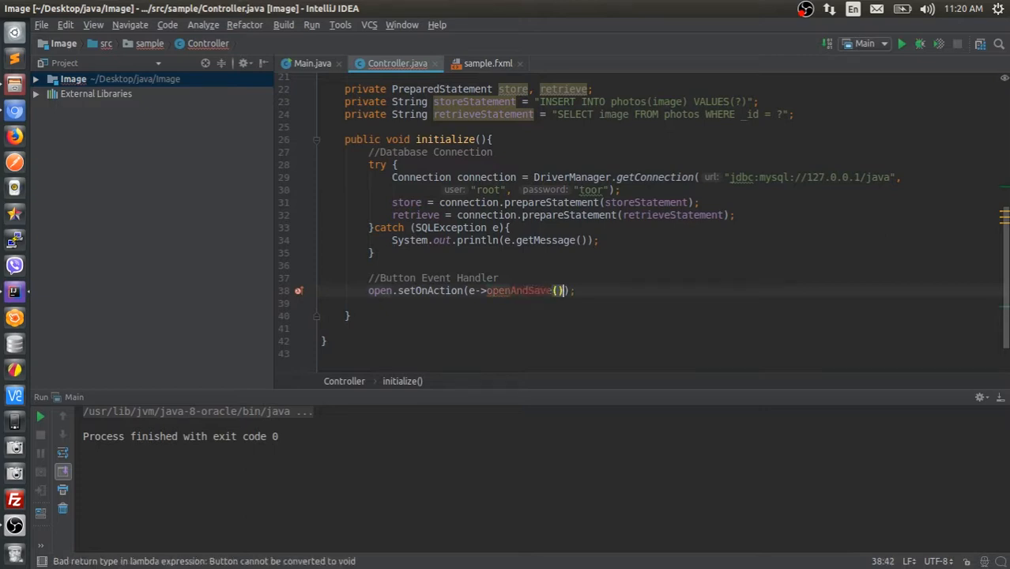
pyautogui.press('End')
# Copy the open handler line to duplicate it on the line below
pyautogui.hotkey('shift', 'Home')
pyautogui.hotkey('ctrl', 'x')
pyautogui.press('Down')
pyautogui.hotkey('ctrl', 'v')
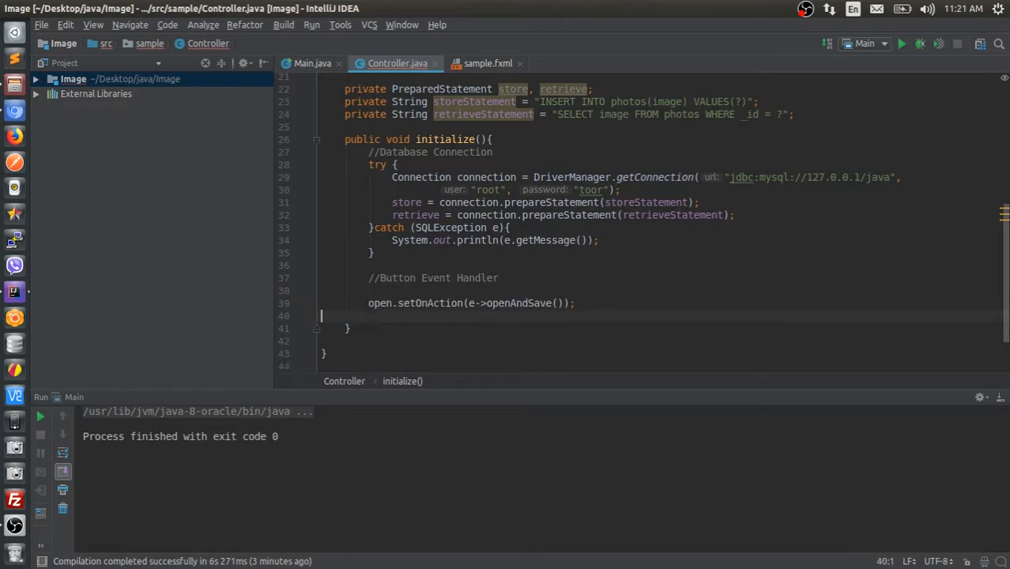
pyautogui.hotkey('ctrl', 'z')
pyautogui.hotkey('ctrl', 'z')
pyautogui.hotkey('ctrl', 'c')
pyautogui.press('Down')
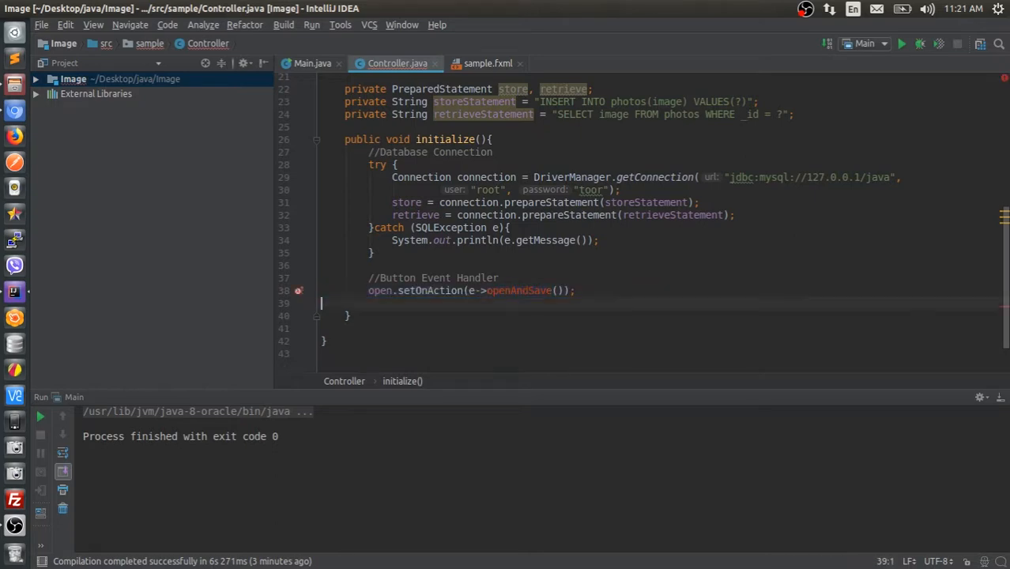
# Paste the duplicate line and rename its button from open (typed laod) to load
pyautogui.hotkey('ctrl', 'v')
pyautogui.click(385, 303)
pyautogui.doubleClick(385, 302)
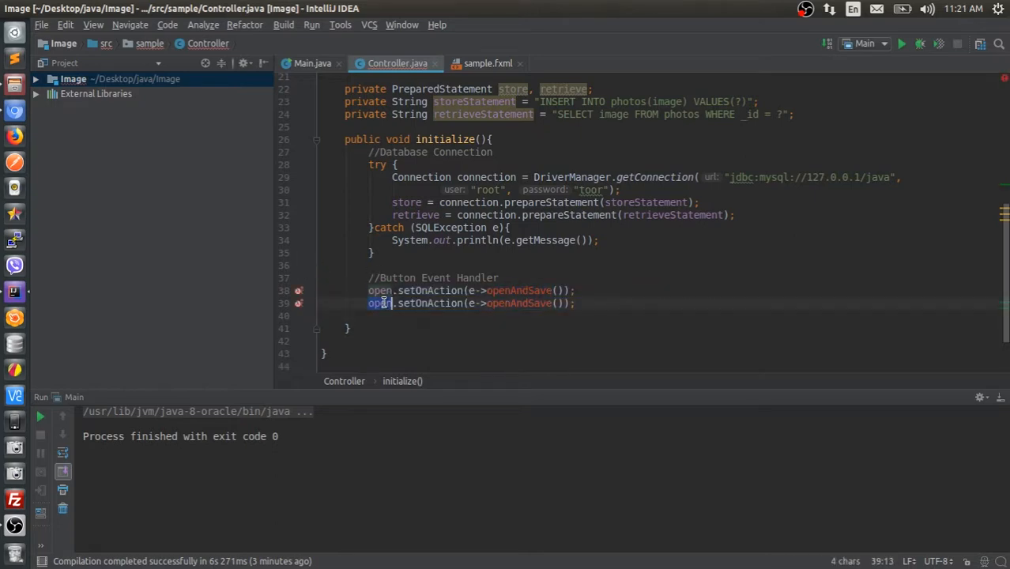
pyautogui.write('laod')
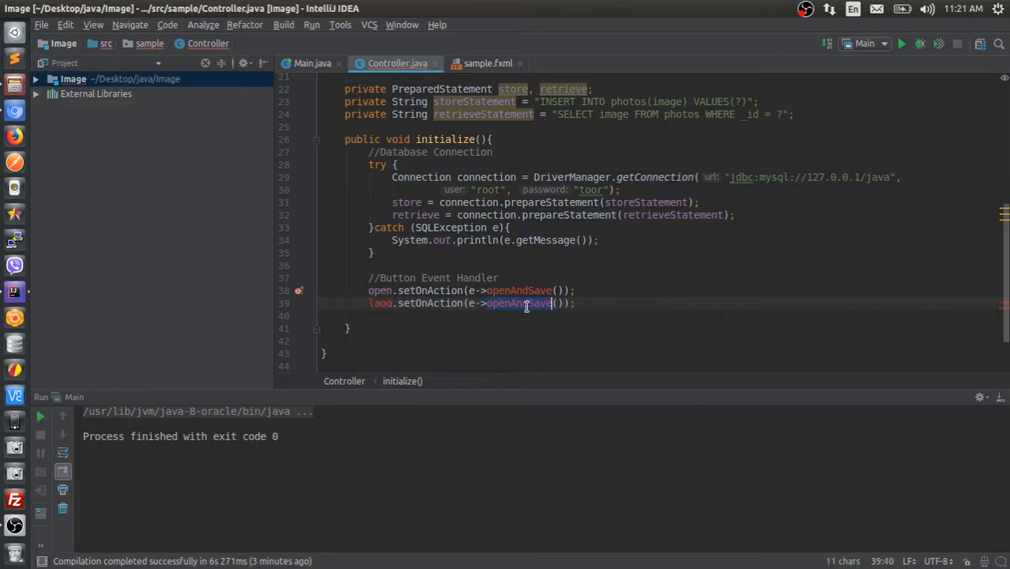
pyautogui.doubleClick(526, 304)
pyautogui.write('load')
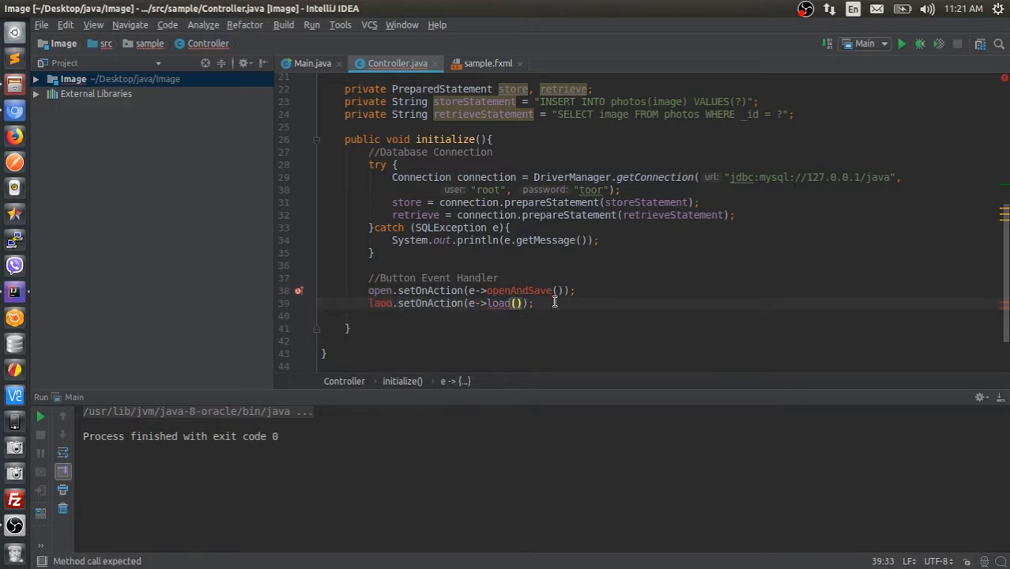
pyautogui.doubleClick(378, 304)
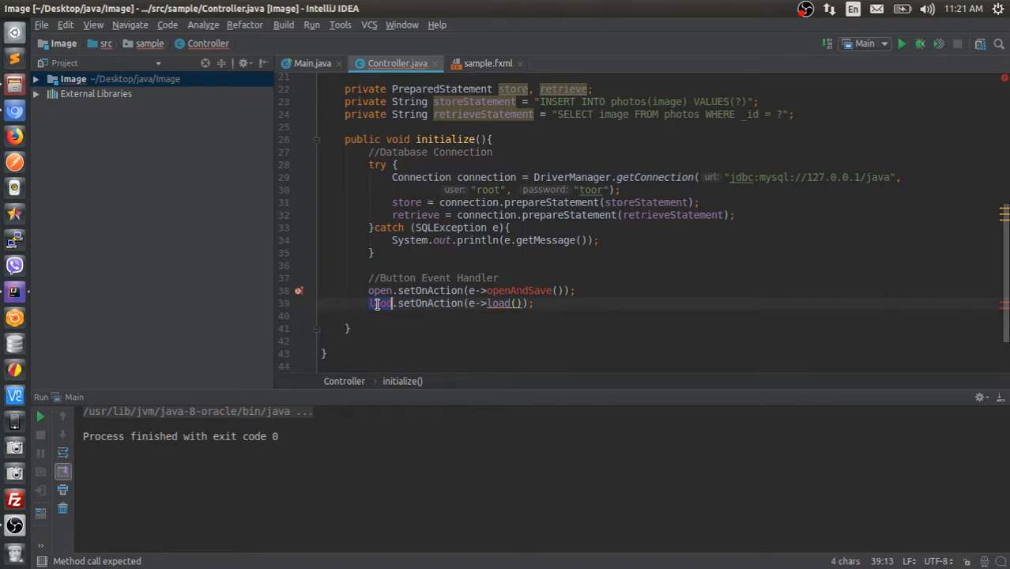
pyautogui.write('load')
pyautogui.scroll(-1, 447, 316)
# Change the load handler's lambda call to loadImage() and drop the extra blank line
pyautogui.click(477, 278)
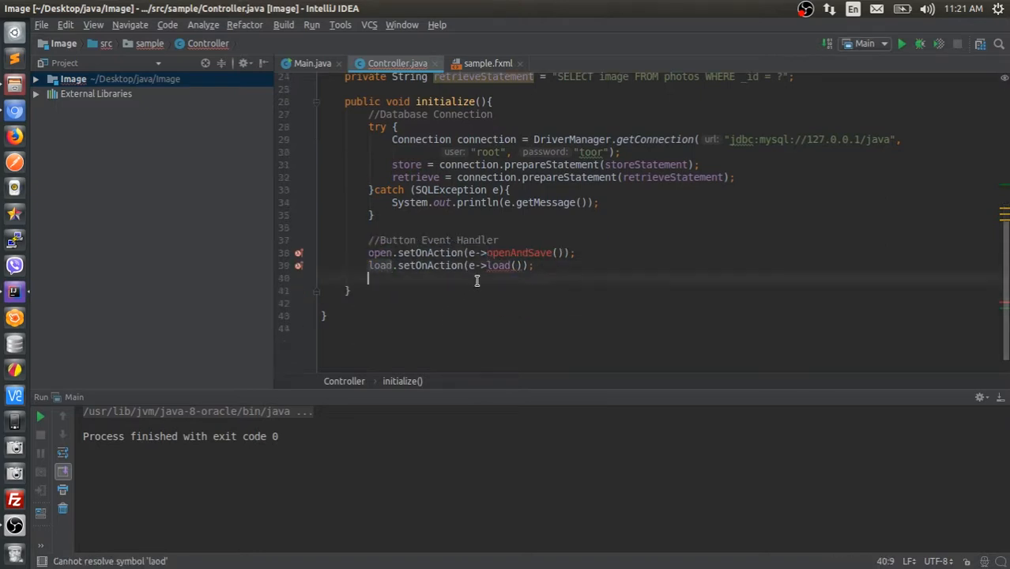
pyautogui.doubleClick(501, 265)
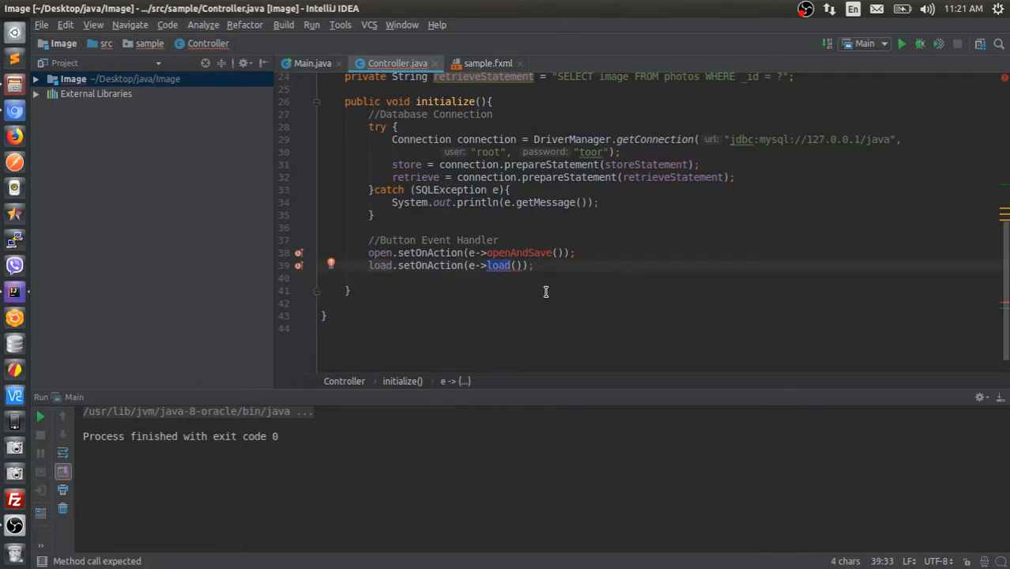
pyautogui.click(350, 290)
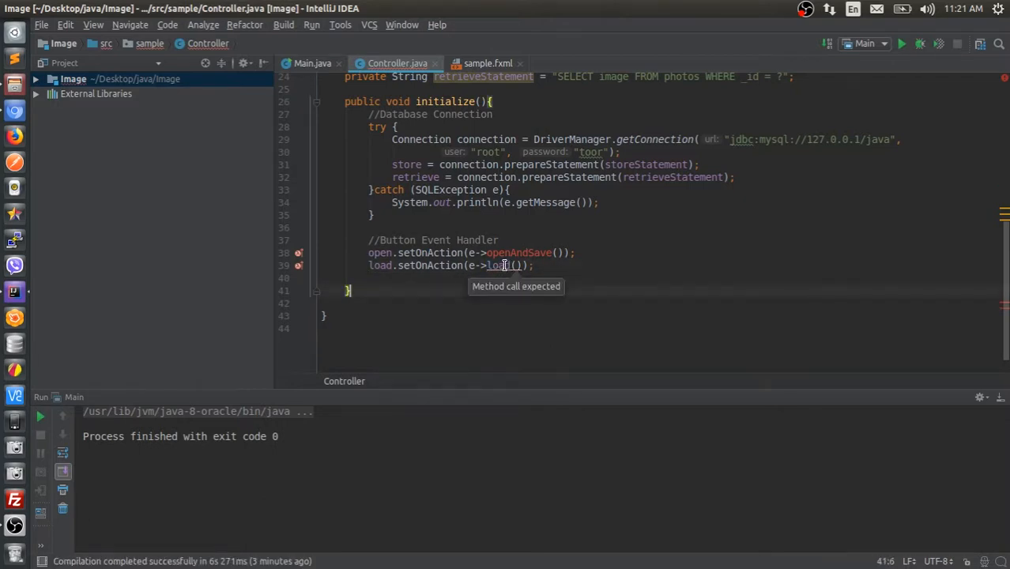
pyautogui.click(510, 266)
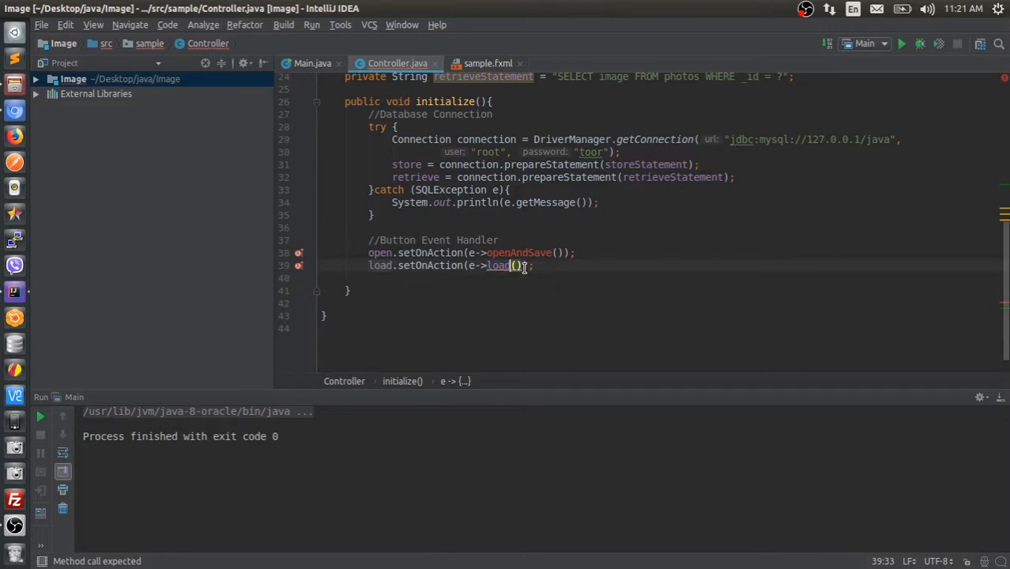
pyautogui.write('Image')
pyautogui.click(473, 280)
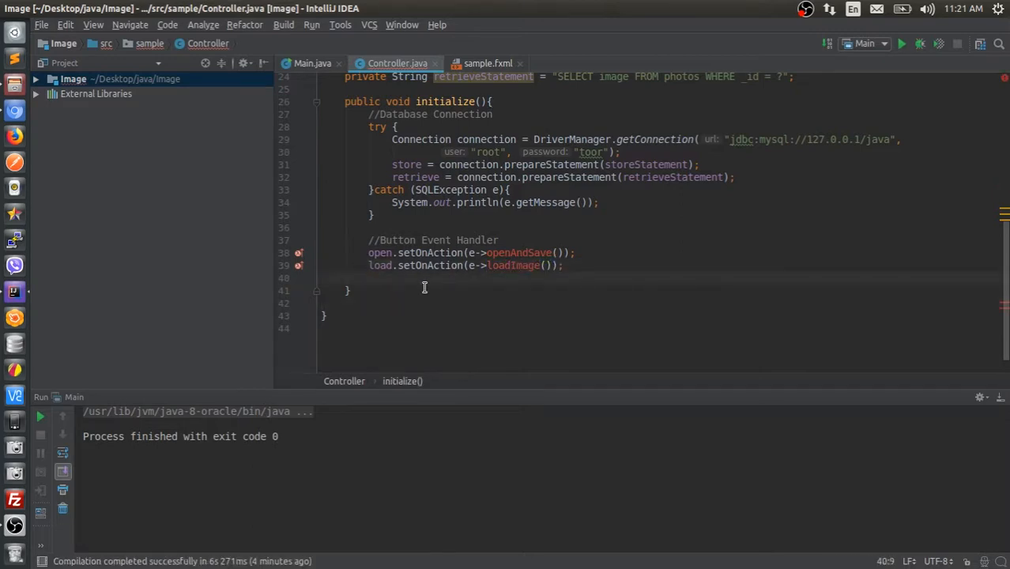
pyautogui.press('BackSpace')
# Hide the run console and make room below initialize() for new methods
pyautogui.press('Down')
pyautogui.press('Return')
pyautogui.press('Return')
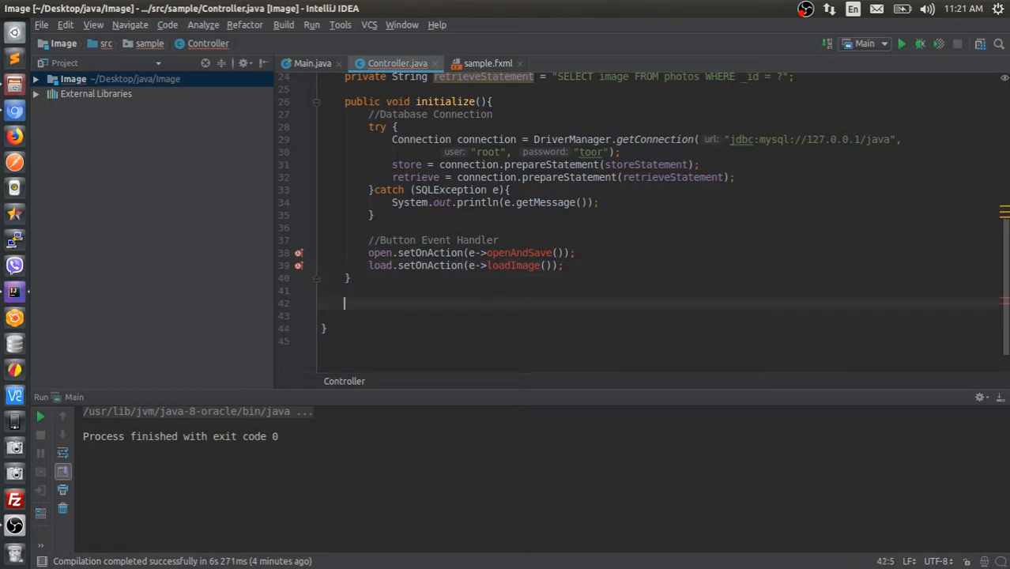
pyautogui.click(999, 397)
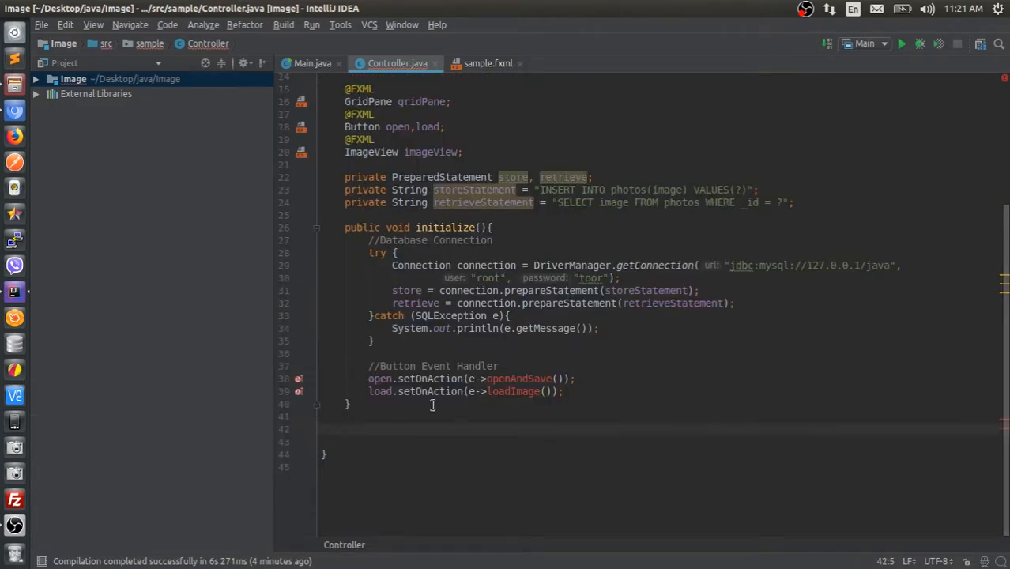
pyautogui.press('Return')
pyautogui.press('Return')
pyautogui.press('Return')
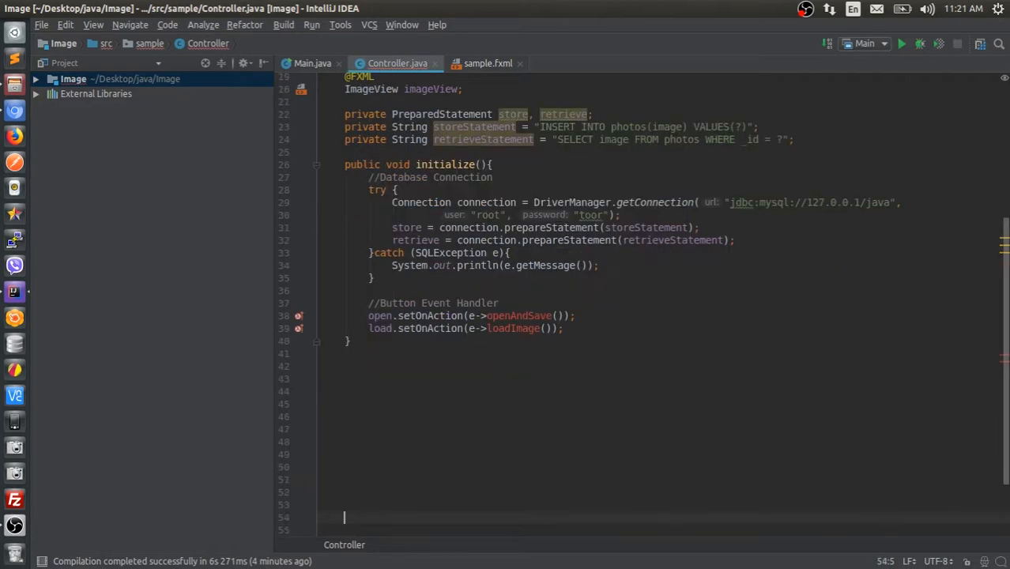
pyautogui.press('Return')
pyautogui.press('Return')
pyautogui.press('Return')
pyautogui.press('Up')
pyautogui.press('Up')
pyautogui.press('Up')
pyautogui.press('Up')
pyautogui.press('Up')
pyautogui.press('Up')
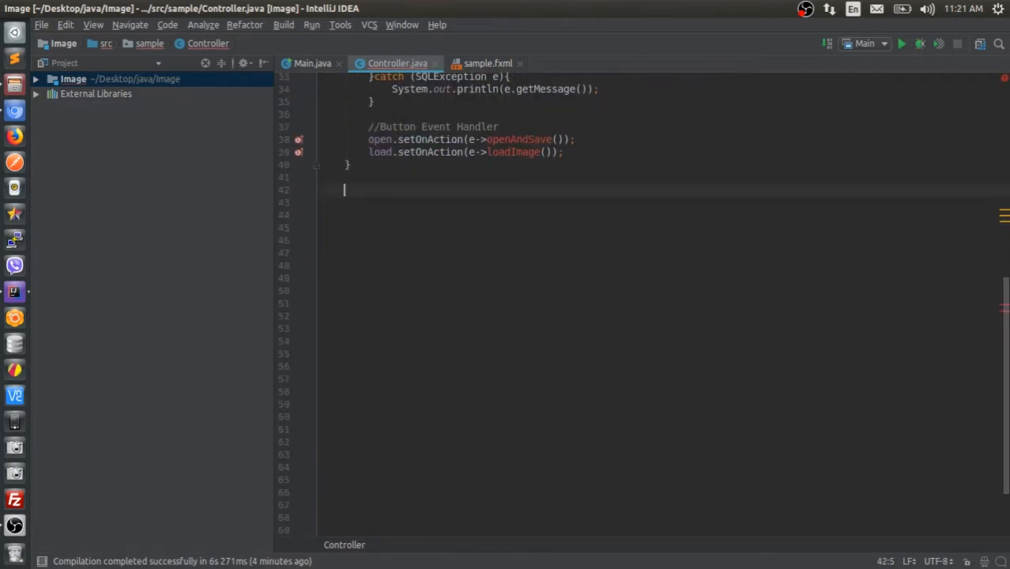
pyautogui.write('publ')
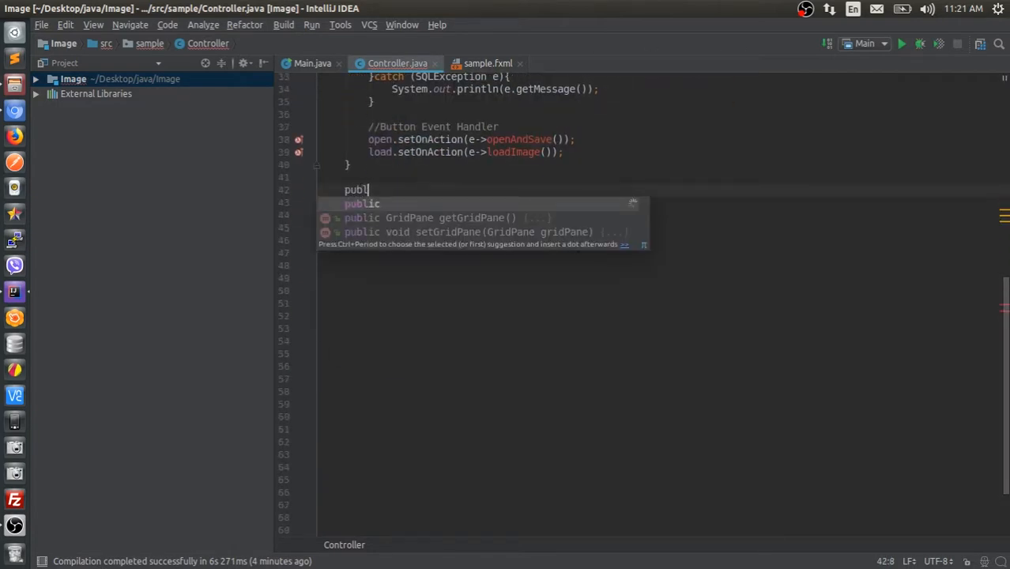
pyautogui.write('ic ')
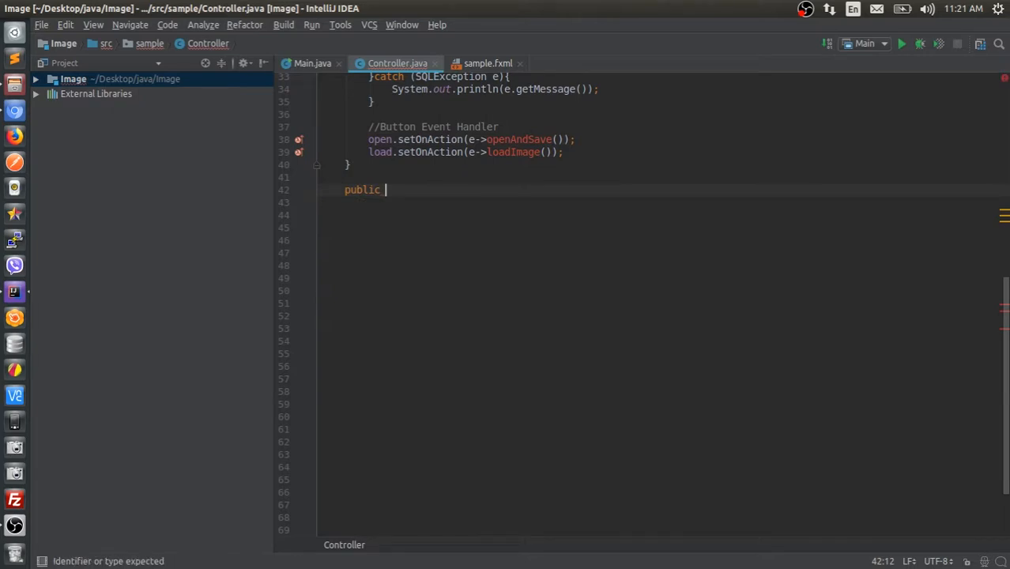
pyautogui.write('void ope')
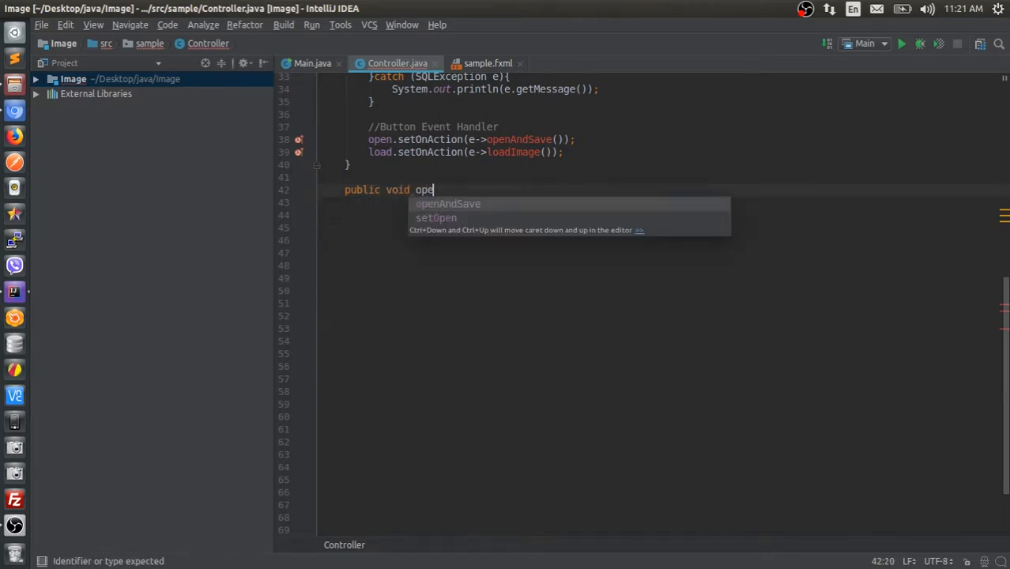
# Define public void openAndSave() printing "Open" via sout
pyautogui.press('Return')
pyautogui.write('(){')
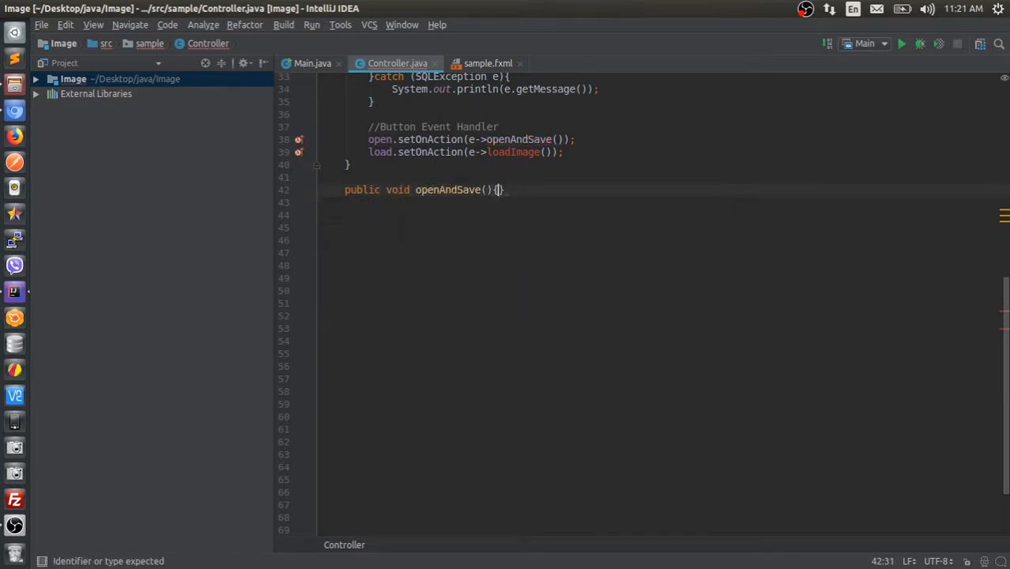
pyautogui.press('Return')
pyautogui.write('sout')
pyautogui.press('Return')
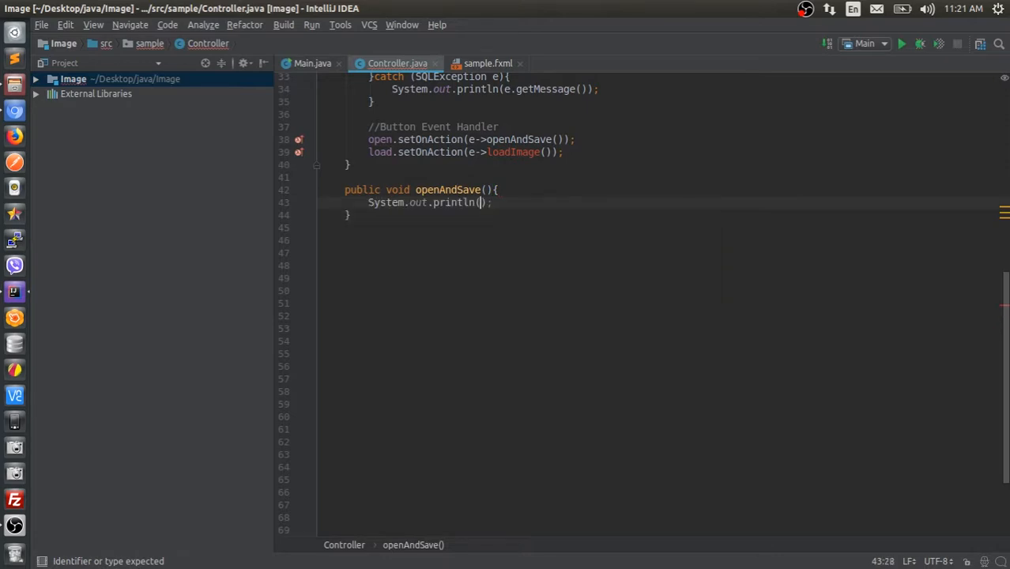
pyautogui.write('"Open')
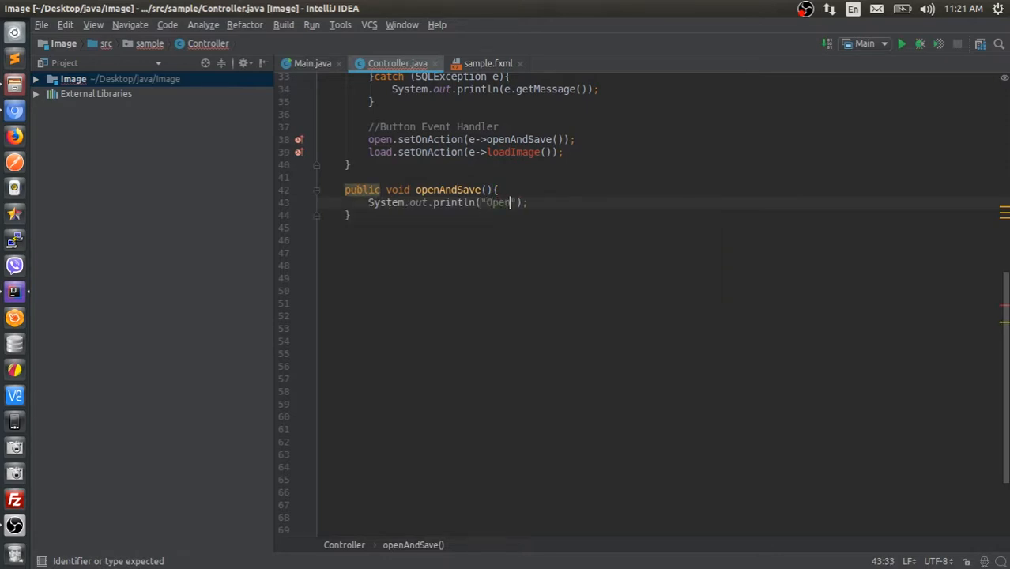
pyautogui.press('Down')
pyautogui.press('End')
# Define public void loadImage() printing "Load" via sout
pyautogui.press('Return')
pyautogui.press('Return')
pyautogui.write('public ')
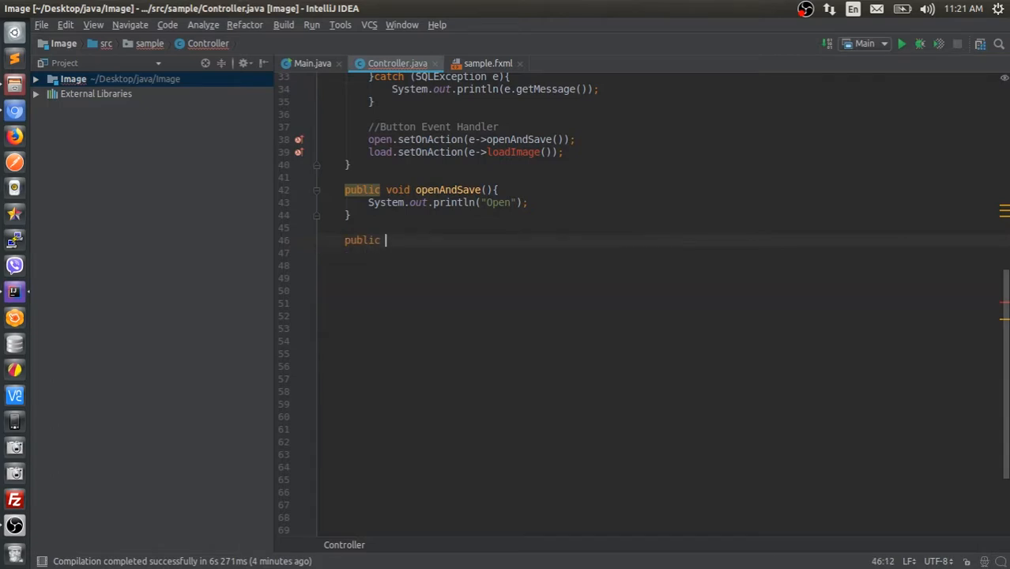
pyautogui.write('void ')
pyautogui.write('load')
pyautogui.press('Return')
pyautogui.write('()')
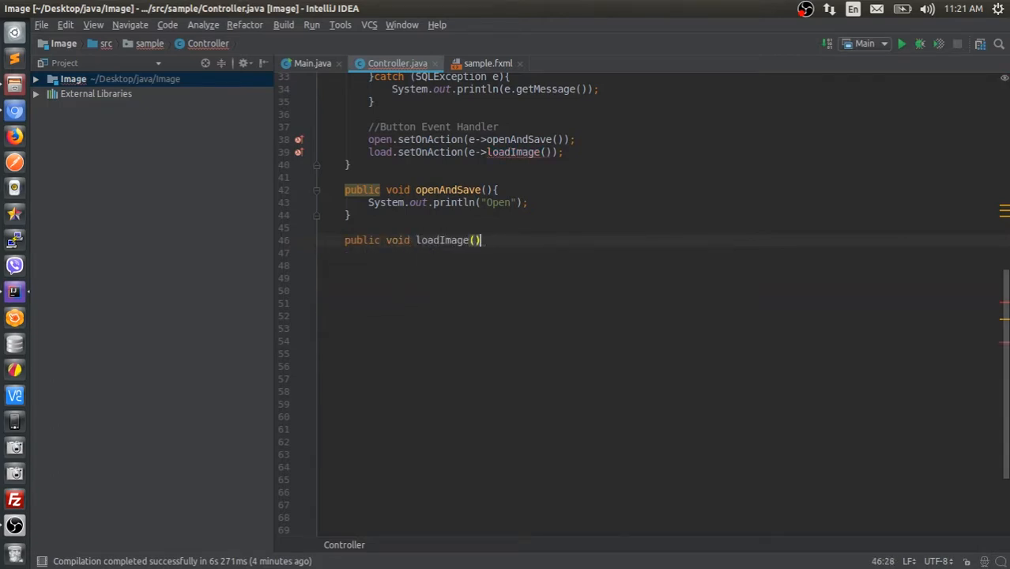
pyautogui.write('{')
pyautogui.press('Return')
pyautogui.write('sout')
pyautogui.press('Tab')
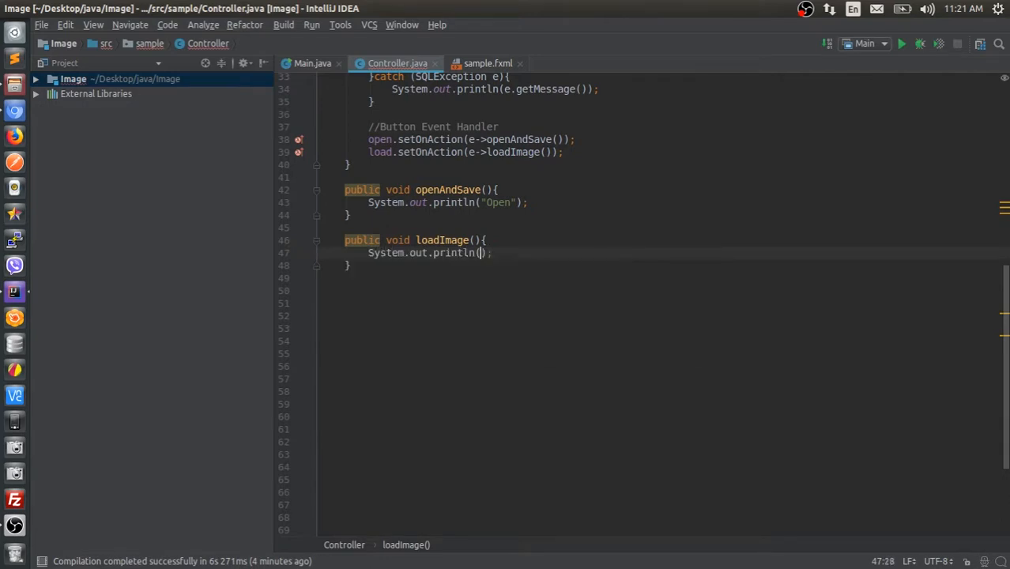
pyautogui.write('"Load')
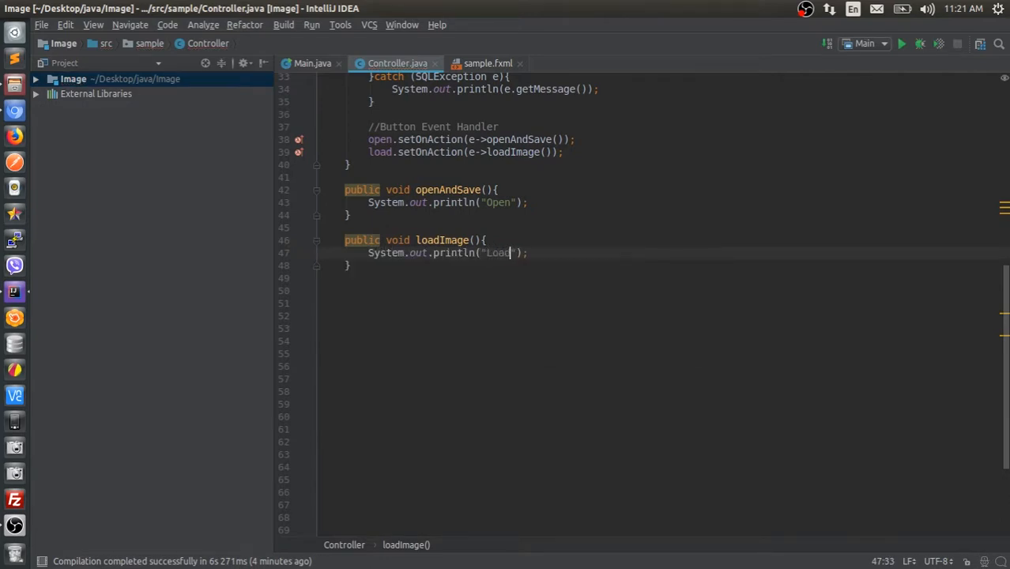
# Run the app, press Open and Load twice each to print them, then close the window
pyautogui.click(901, 44)
pyautogui.scroll(7, 711, 284)
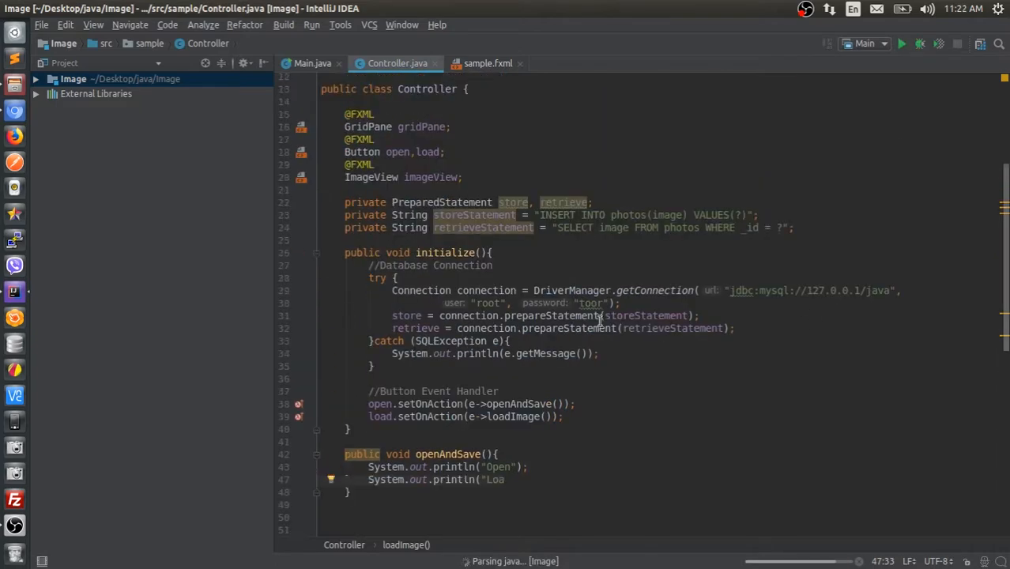
pyautogui.scroll(-2, 600, 320)
pyautogui.scroll(-2, 596, 305)
pyautogui.scroll(-2, 585, 300)
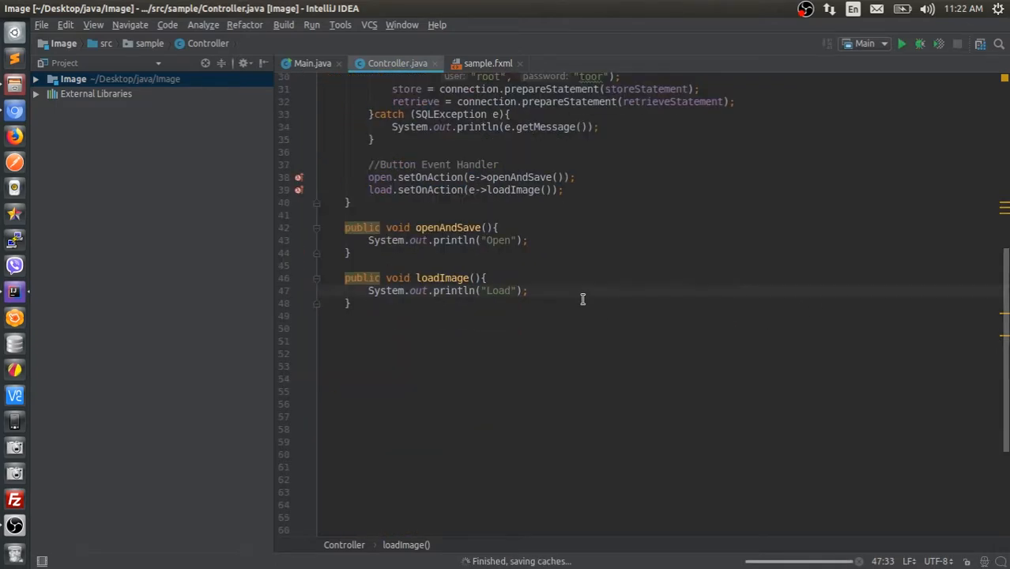
pyautogui.scroll(-1, 582, 298)
pyautogui.scroll(-1, 553, 298)
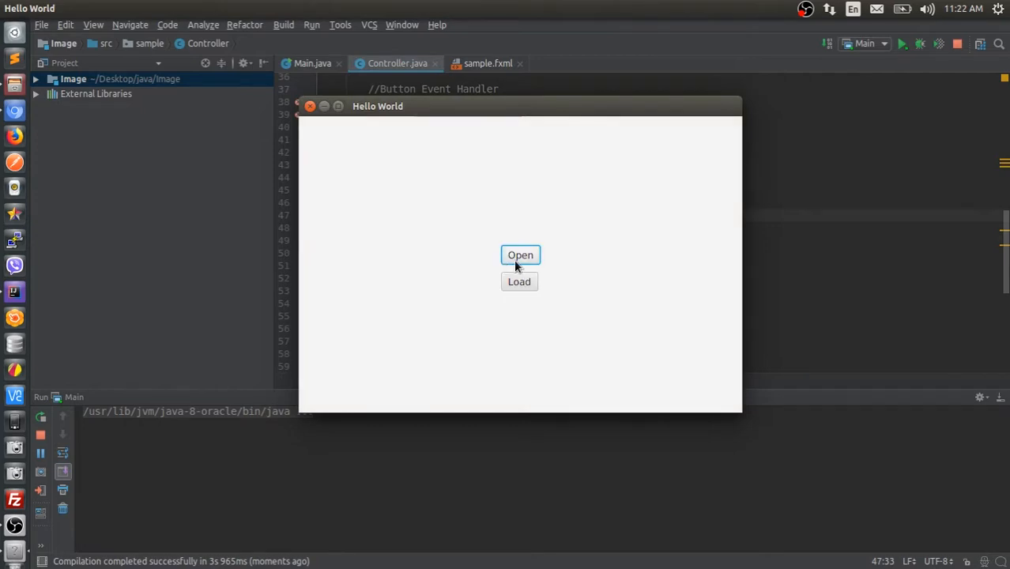
pyautogui.click(514, 259)
pyautogui.click(518, 281)
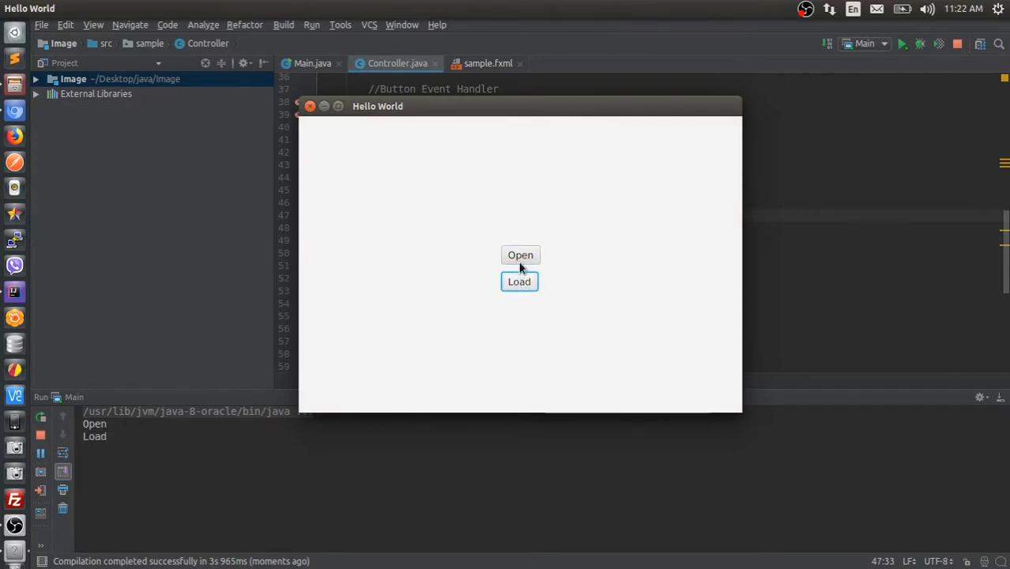
pyautogui.click(520, 263)
pyautogui.click(521, 286)
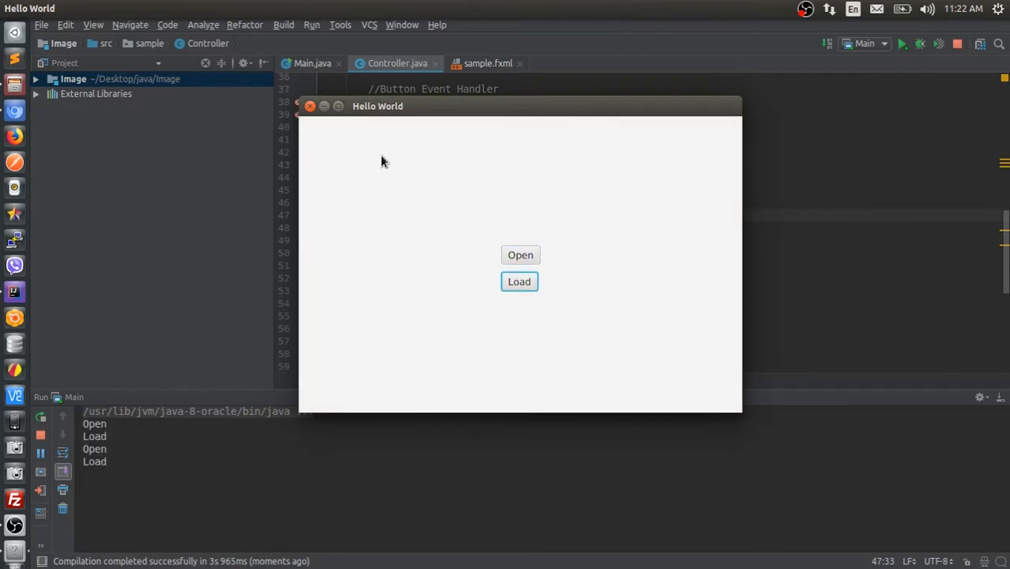
pyautogui.click(310, 106)
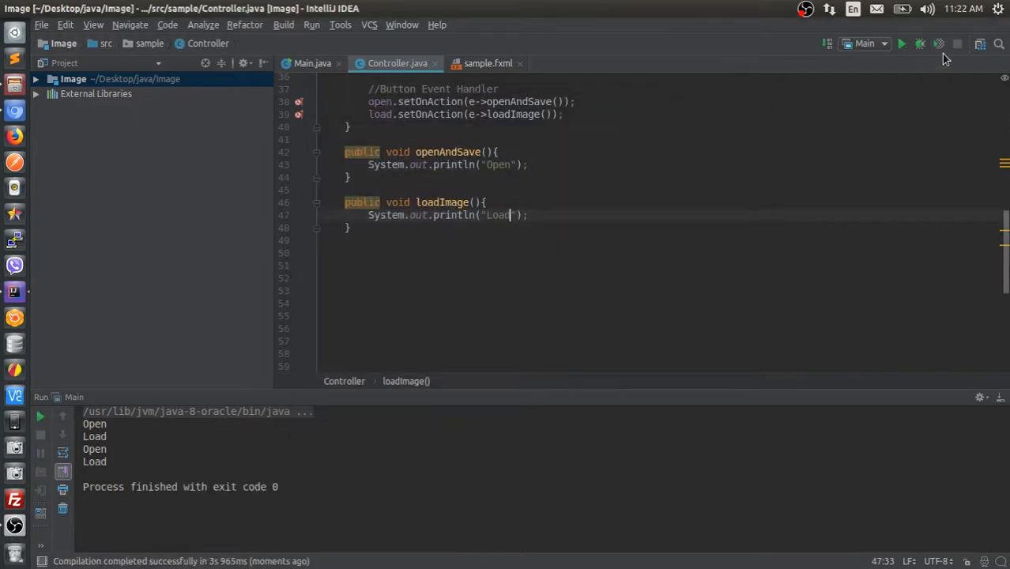